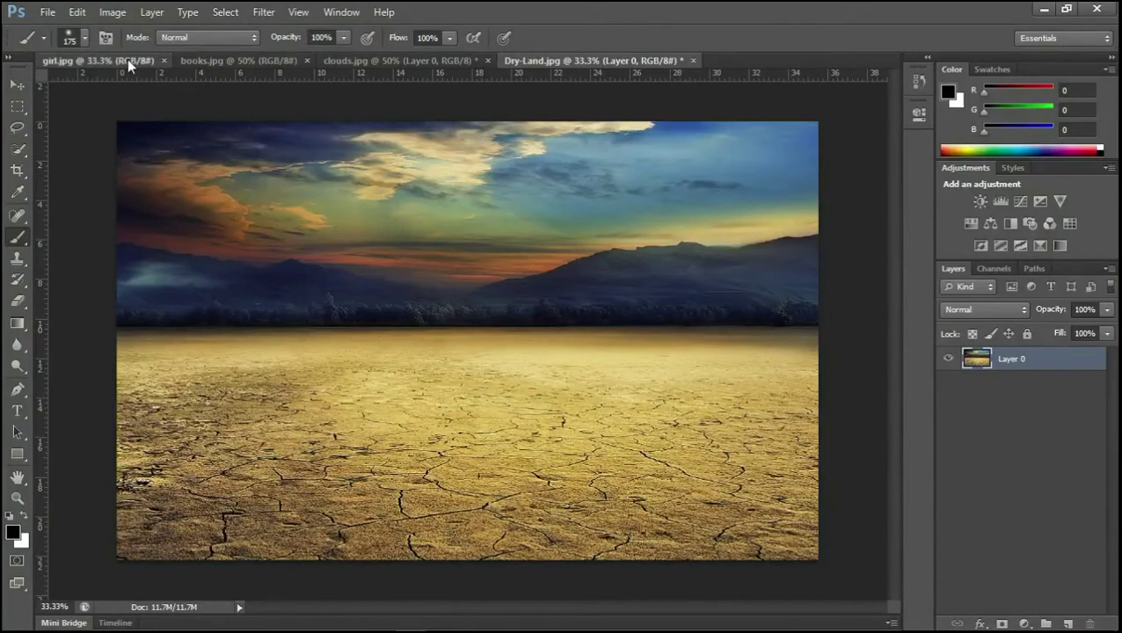
- Review the girl, books and clouds photos, then return to the desert landscape document
{"action": "left_click", "coordinate": [127, 59]}
{"action": "left_click", "coordinate": [224, 66]}
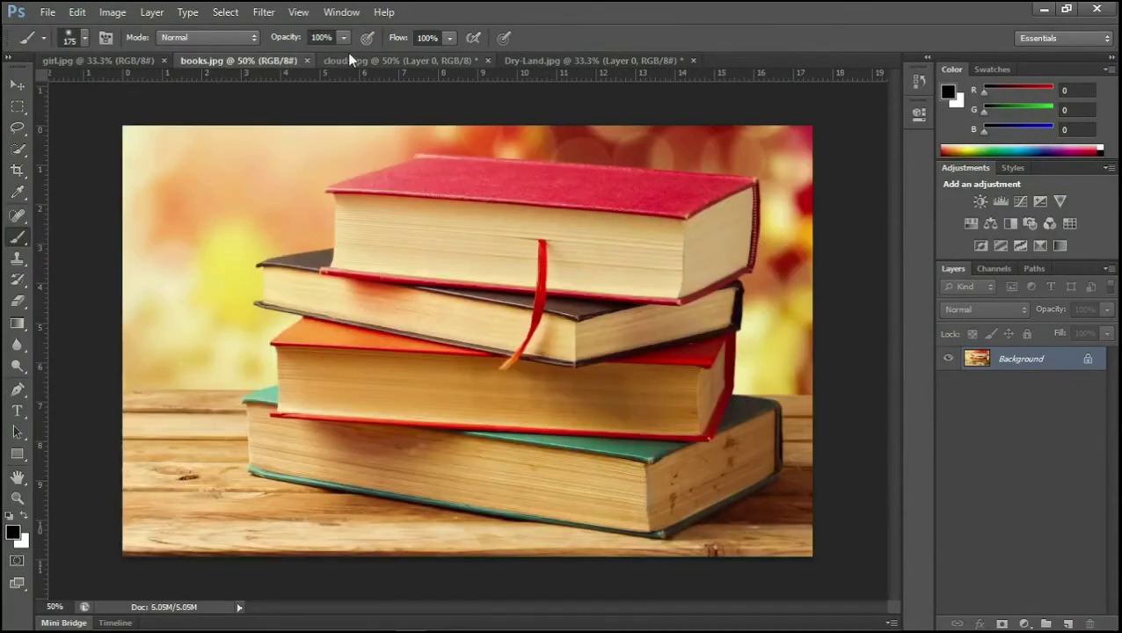
{"action": "left_click", "coordinate": [475, 62]}
{"action": "left_click", "coordinate": [526, 59]}
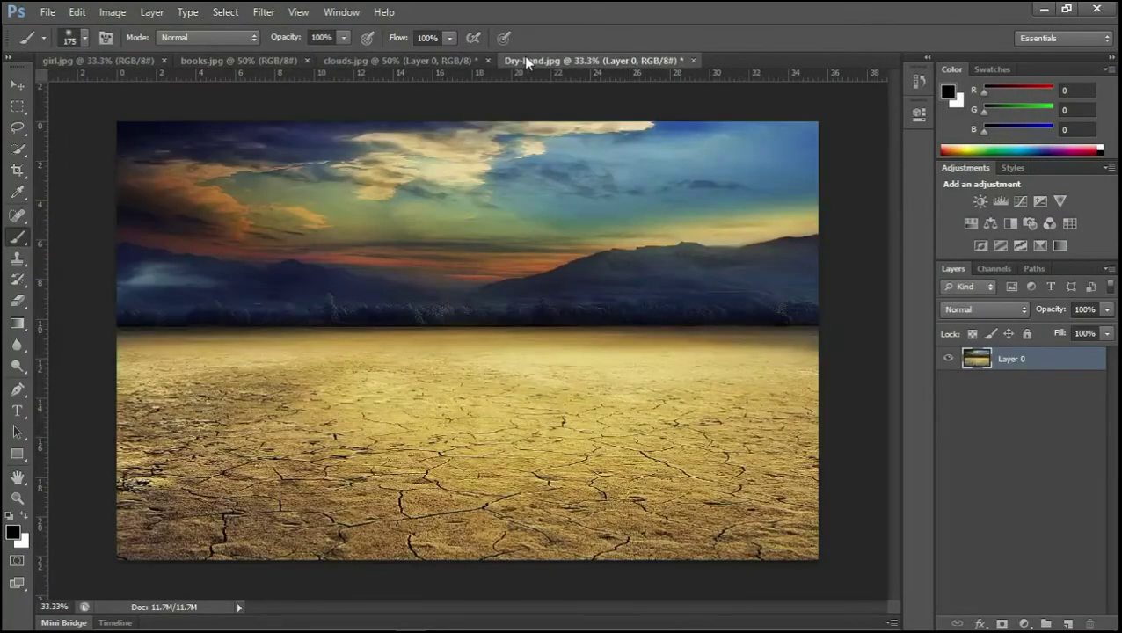
- Mask the desert layer with a black Foreground to Transparent linear gradient that fades out the sky
{"action": "left_click", "coordinate": [1002, 623]}
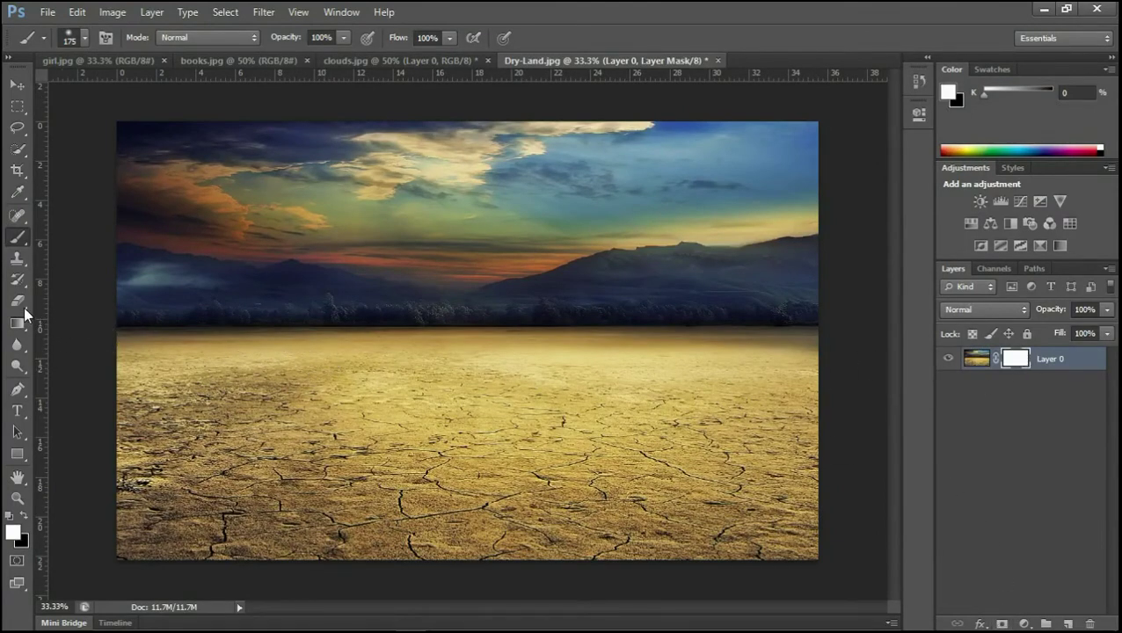
{"action": "left_click", "coordinate": [17, 322]}
{"action": "left_click", "coordinate": [95, 38]}
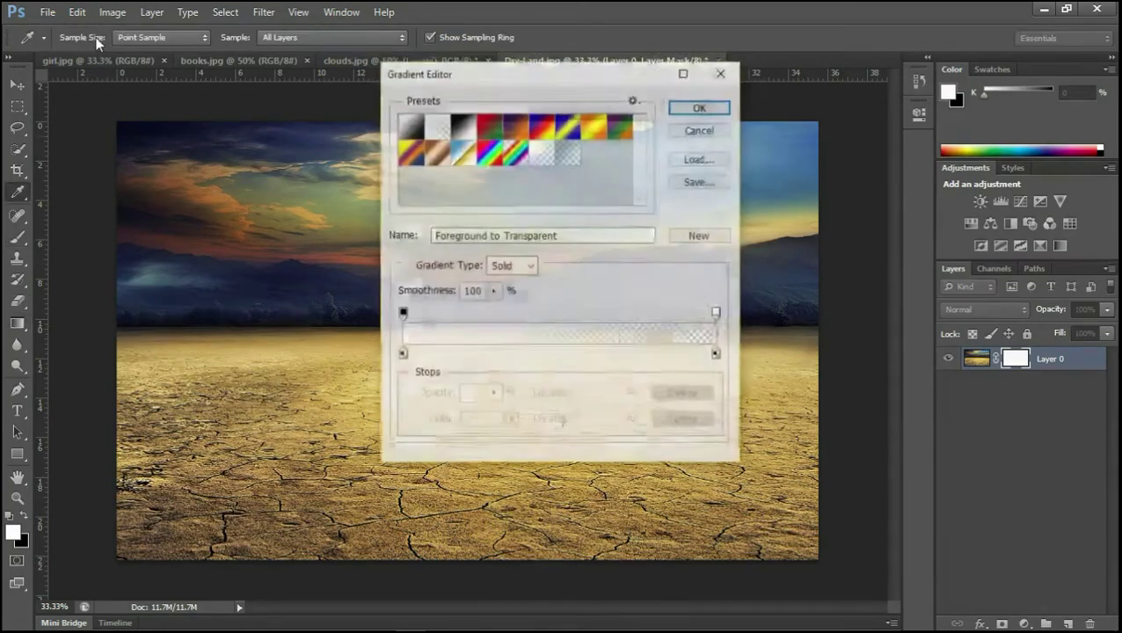
{"action": "left_click", "coordinate": [703, 109]}
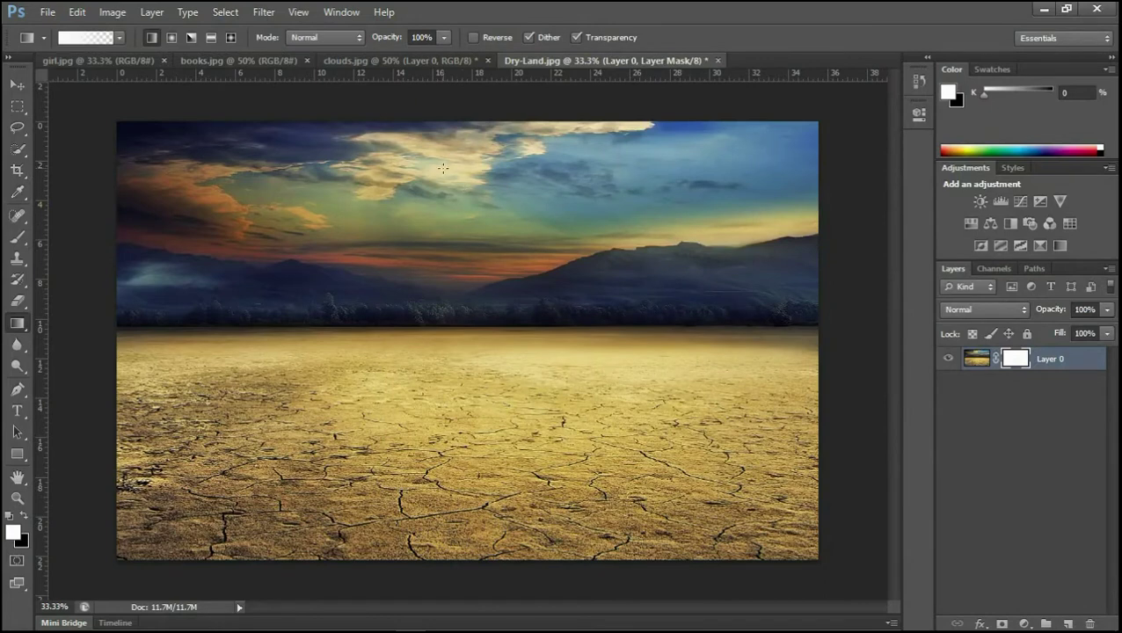
{"action": "left_click_drag", "start_coordinate": [460, 220], "coordinate": [459, 299]}
{"action": "left_click", "coordinate": [22, 511]}
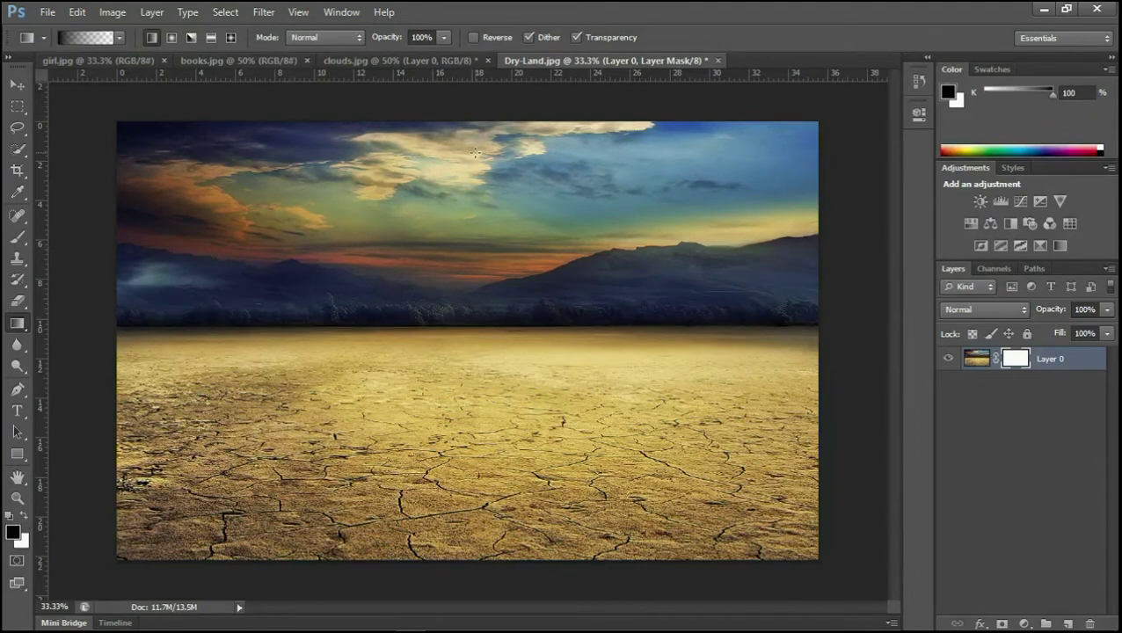
{"action": "mouse_move", "coordinate": [464, 154]}
{"action": "left_mouse_down"}
{"action": "mouse_move", "coordinate": [482, 315]}
{"action": "mouse_move", "coordinate": [467, 318]}
{"action": "mouse_move", "coordinate": [477, 332]}
{"action": "left_mouse_up"}
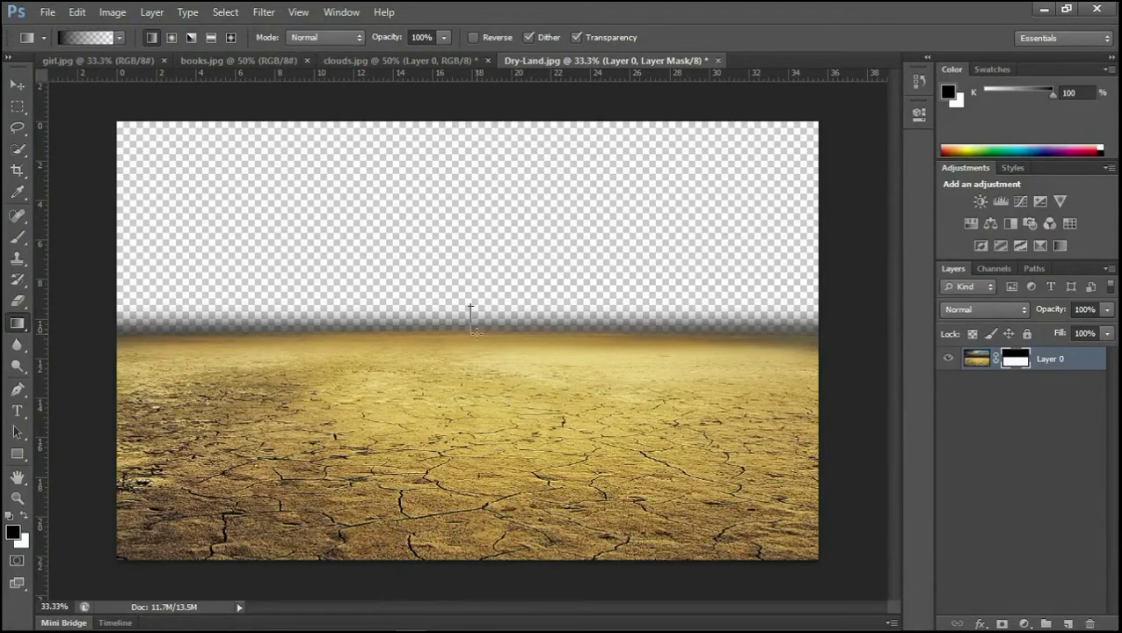
{"action": "left_click_drag", "start_coordinate": [475, 332], "coordinate": [476, 333]}
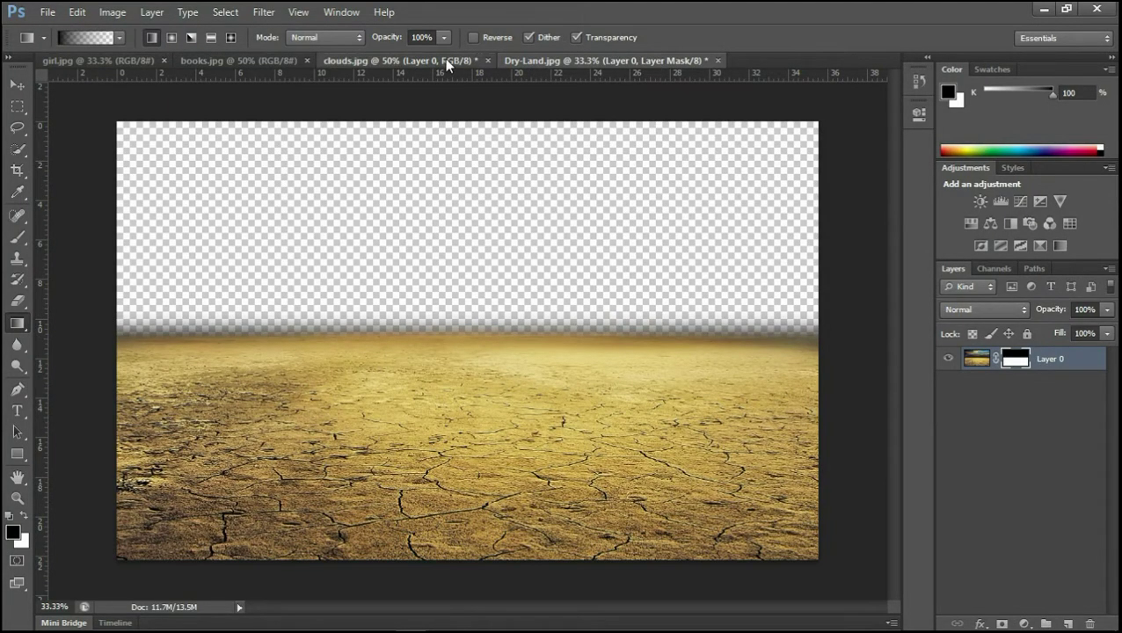
- Drag the clouds layer from clouds.jpg into the Dry-Land document
{"action": "left_click", "coordinate": [444, 60]}
{"action": "left_click", "coordinate": [17, 84]}
{"action": "mouse_move", "coordinate": [475, 308]}
{"action": "left_mouse_down"}
{"action": "mouse_move", "coordinate": [579, 69]}
{"action": "mouse_move", "coordinate": [454, 255]}
{"action": "left_mouse_up"}
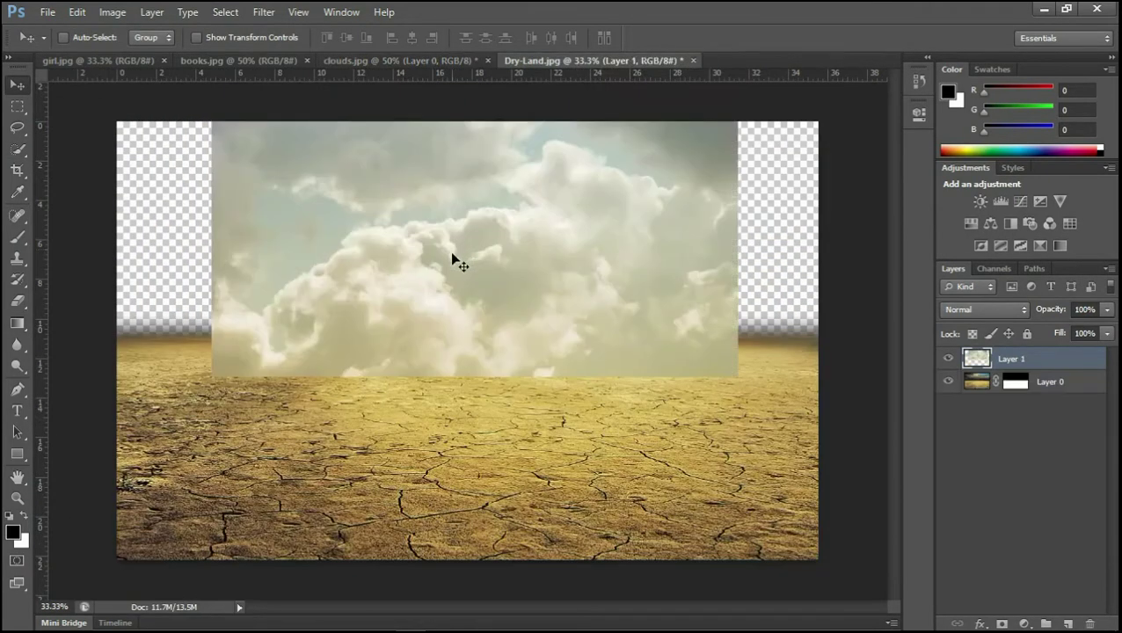
- Free Transform the clouds to span the canvas (133.33% × 118.89%) and raise them above the horizon
{"action": "left_click", "coordinate": [75, 12]}
{"action": "left_click", "coordinate": [162, 315]}
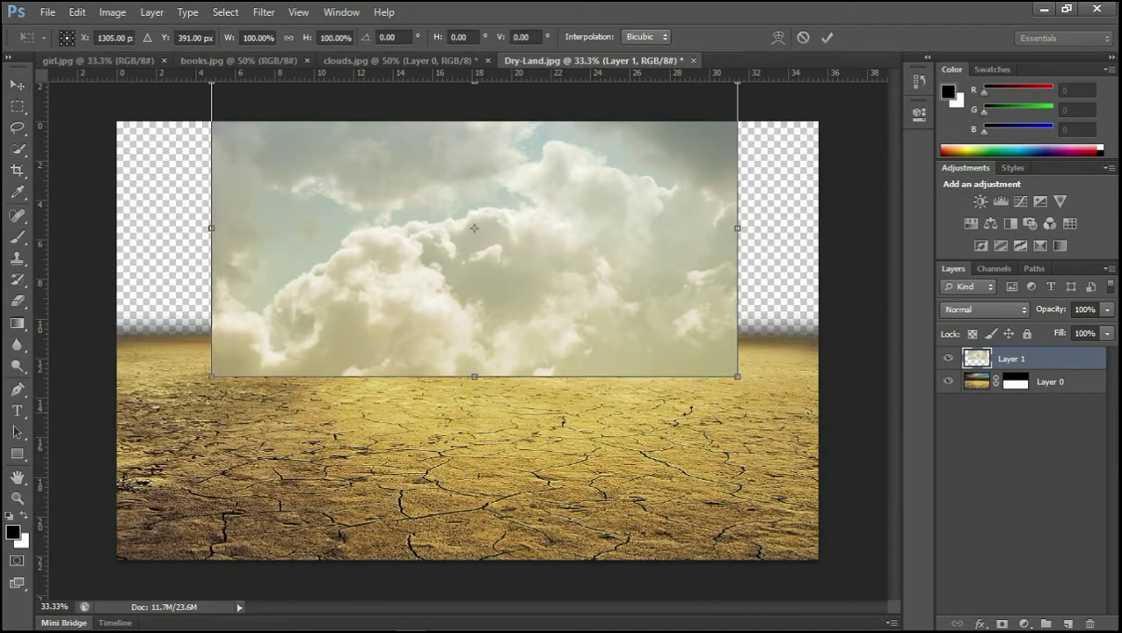
{"action": "left_click_drag", "start_coordinate": [737, 376], "coordinate": [818, 410]}
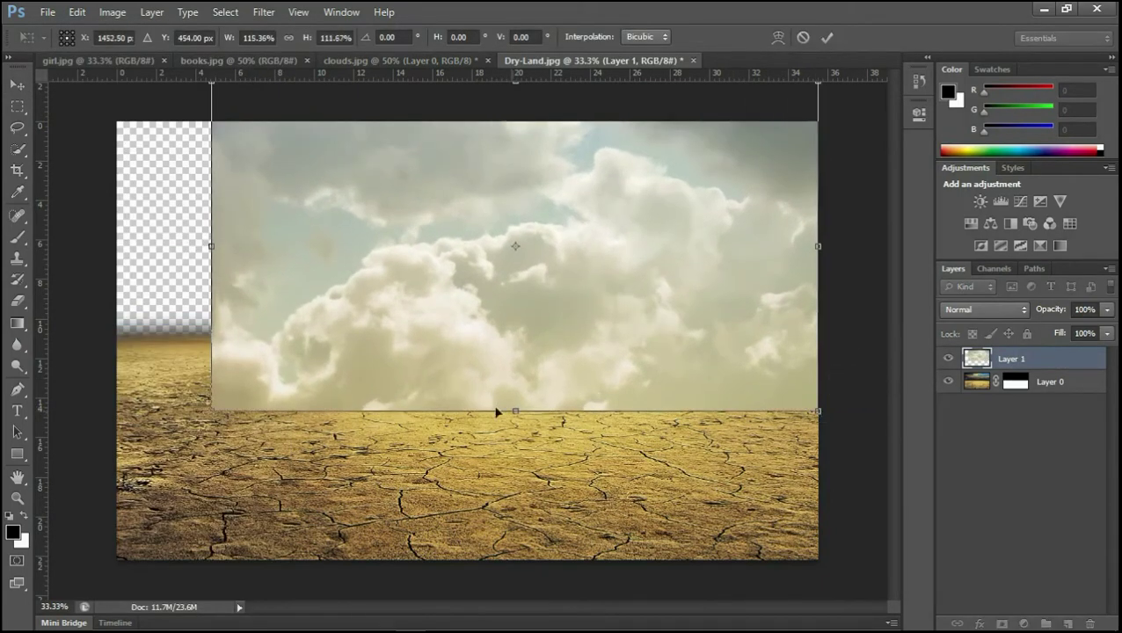
{"action": "left_click_drag", "start_coordinate": [211, 410], "coordinate": [117, 432]}
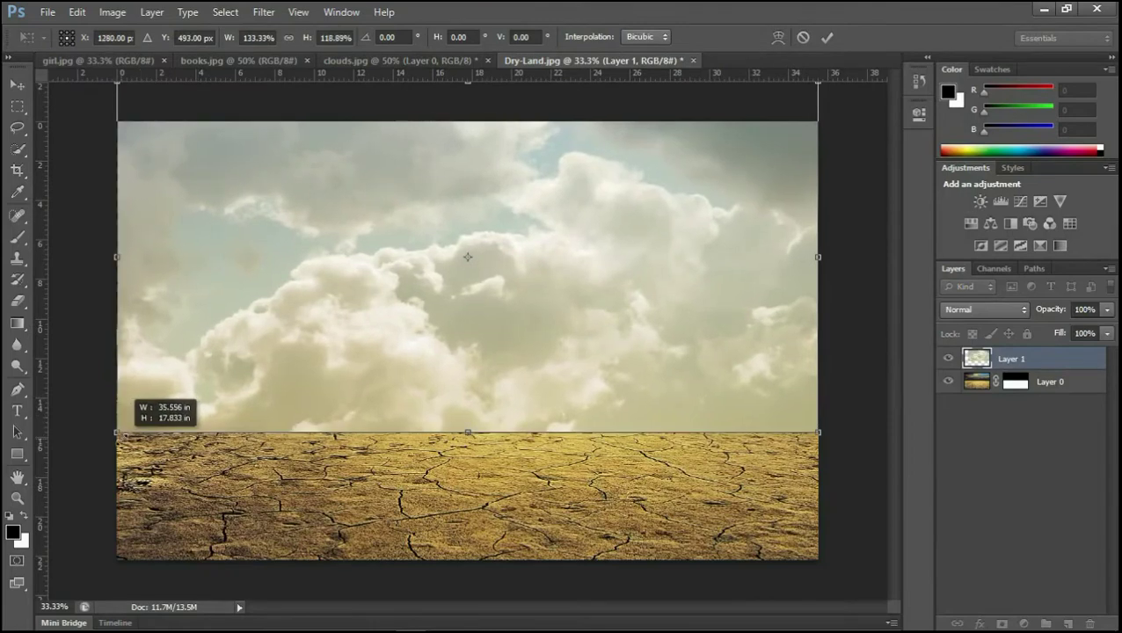
{"action": "left_click_drag", "start_coordinate": [342, 395], "coordinate": [342, 356]}
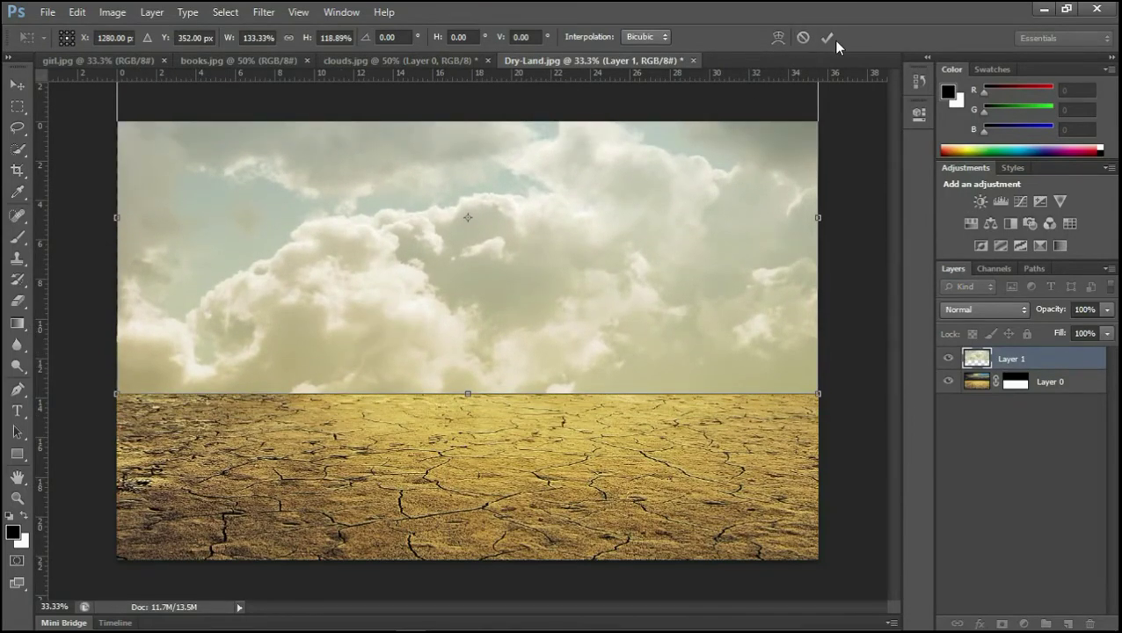
{"action": "left_click", "coordinate": [827, 38]}
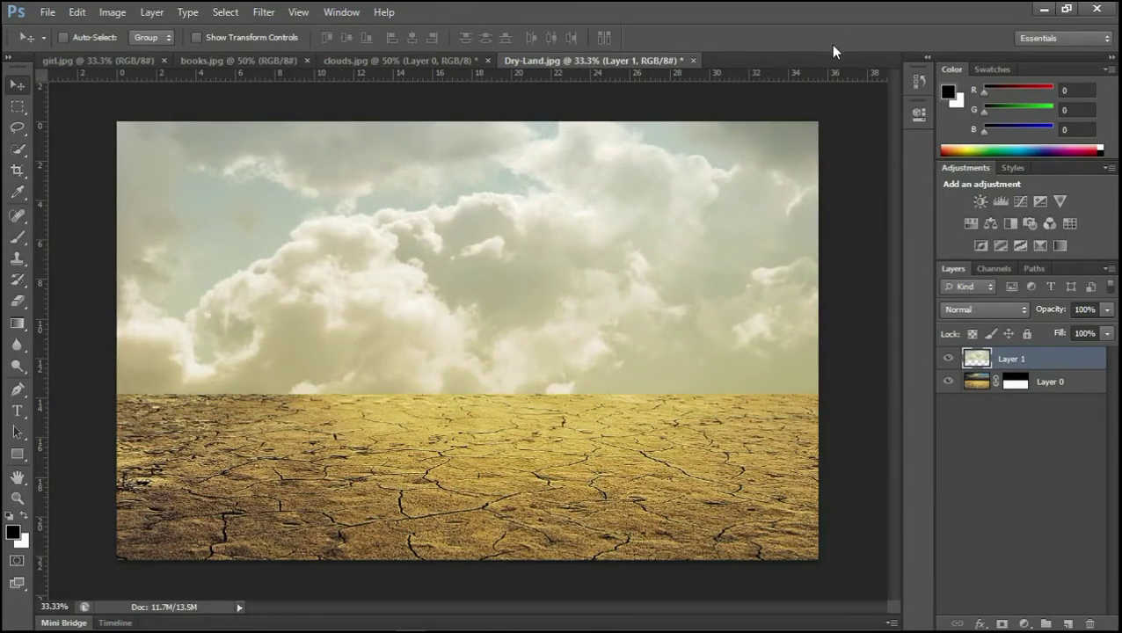
- Mask the clouds layer with a short upward black gradient across the horizon line
{"action": "left_click", "coordinate": [1003, 622]}
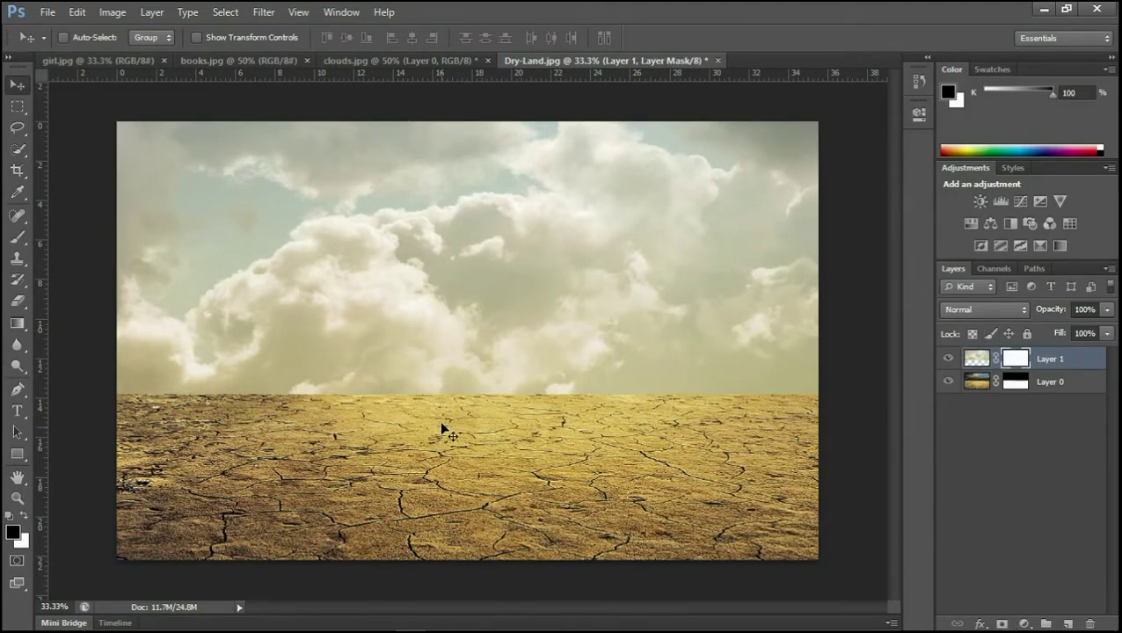
{"action": "left_click", "coordinate": [18, 323]}
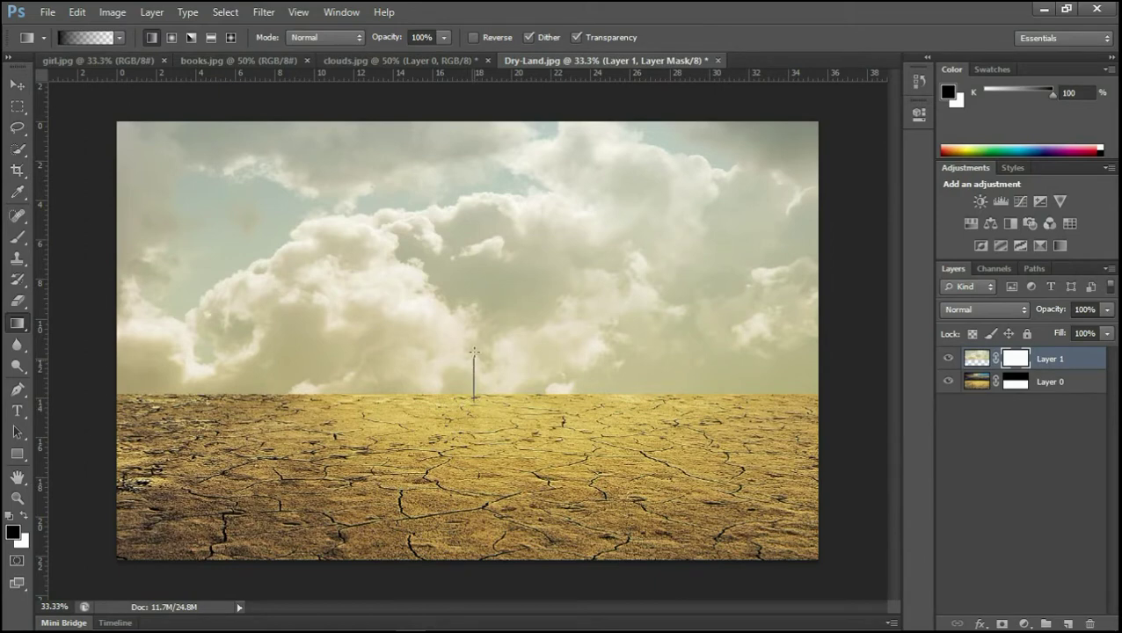
{"action": "left_click_drag", "start_coordinate": [474, 353], "coordinate": [476, 339]}
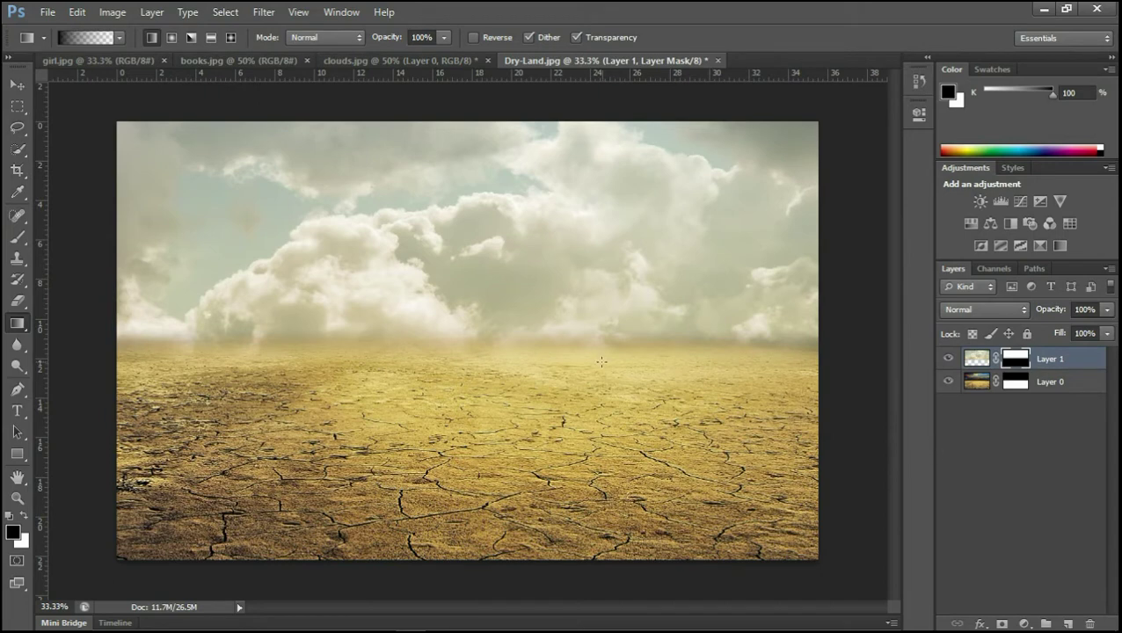
- On a new Layer 2, draw a white reflected gradient band across the horizon
{"action": "left_click", "coordinate": [1068, 624]}
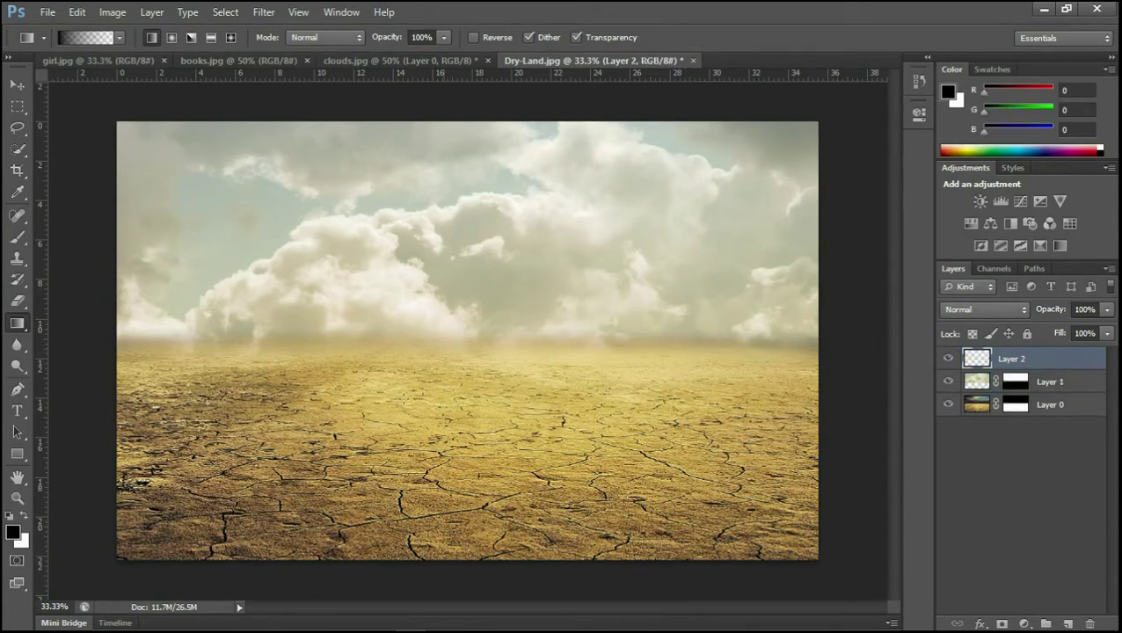
{"action": "left_click", "coordinate": [26, 515]}
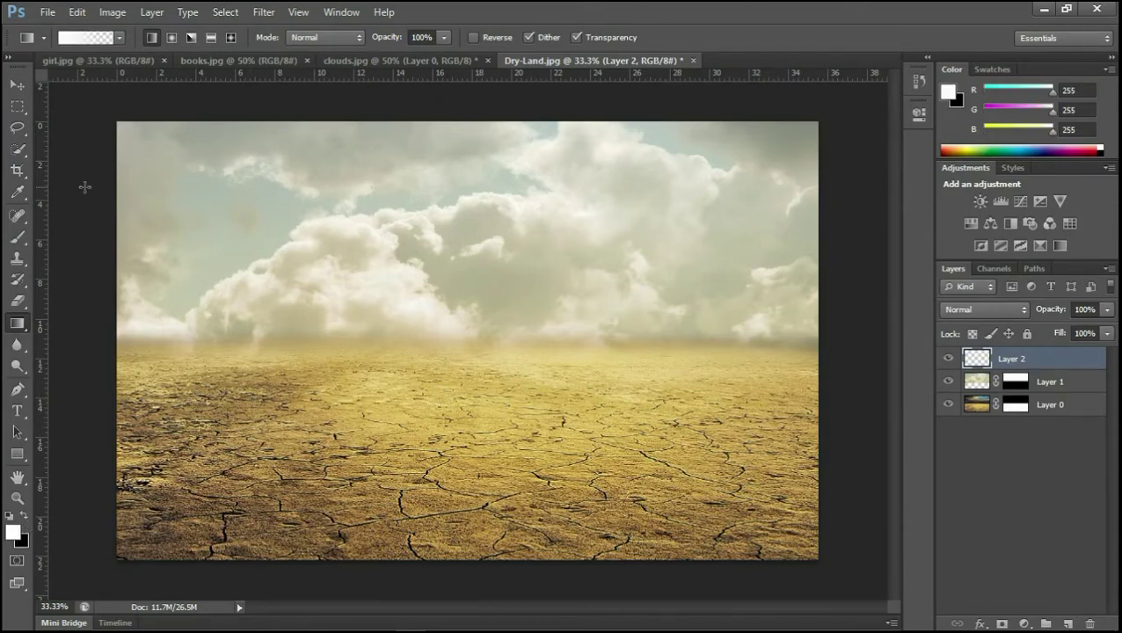
{"action": "left_click", "coordinate": [211, 38]}
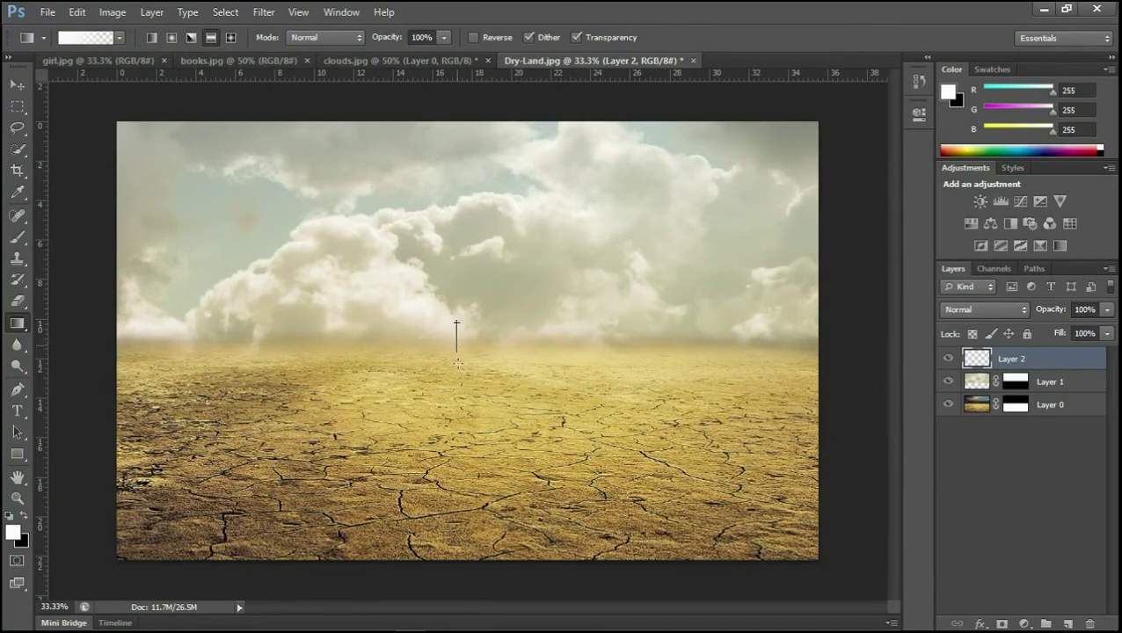
{"action": "left_click_drag", "start_coordinate": [457, 408], "coordinate": [462, 408]}
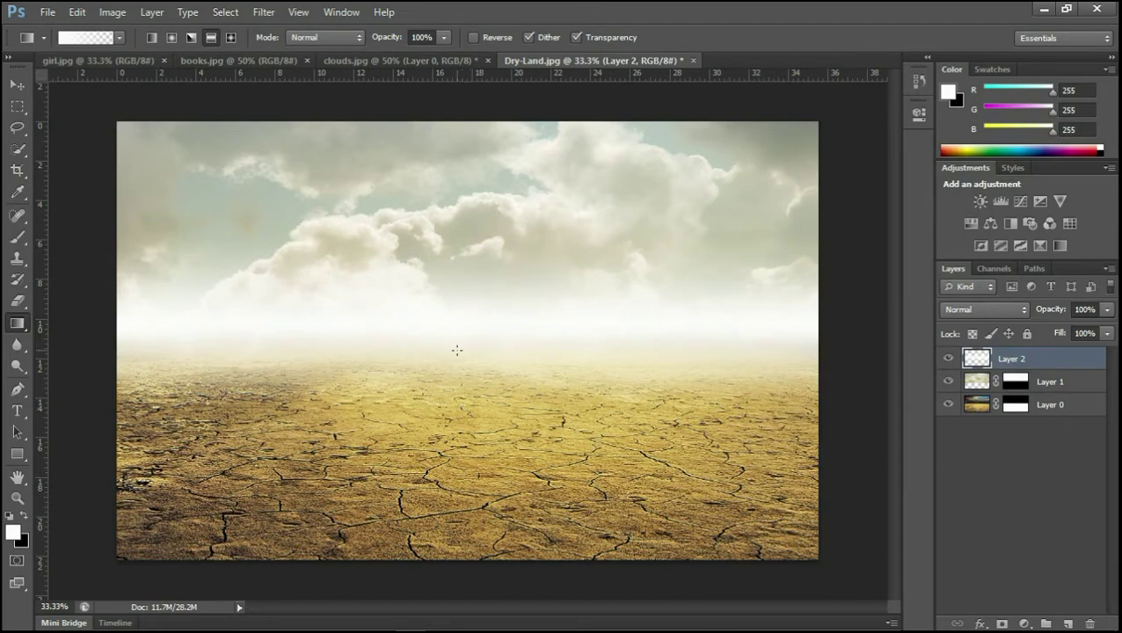
- Squash the fog band into a thin strip on the horizon and set its opacity to 84%
{"action": "left_click", "coordinate": [112, 16]}
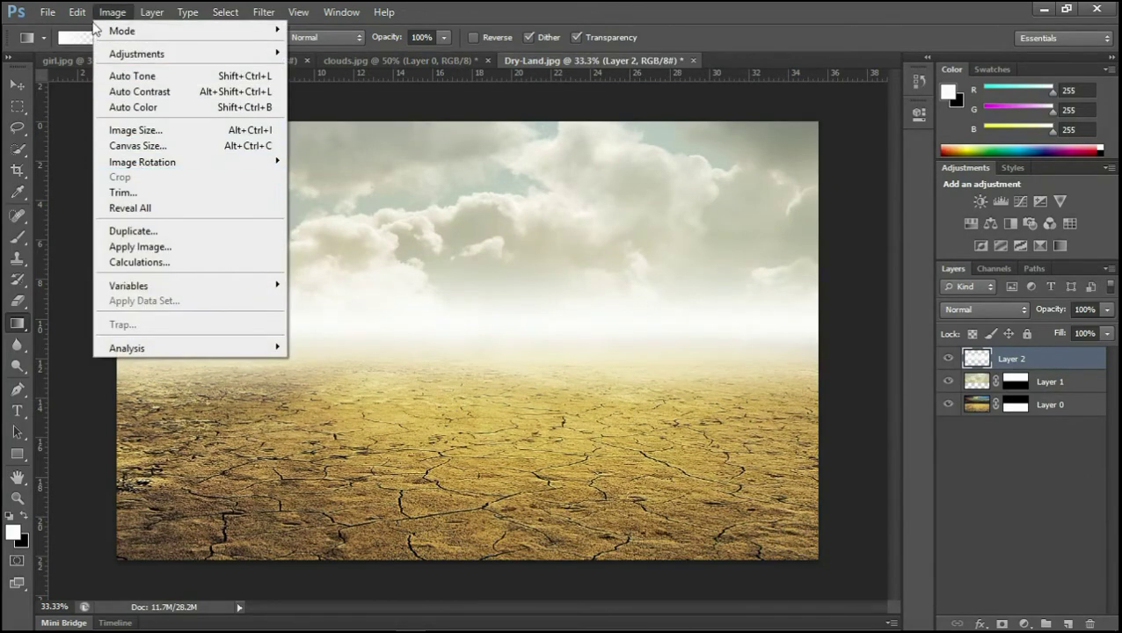
{"action": "left_click", "coordinate": [135, 317]}
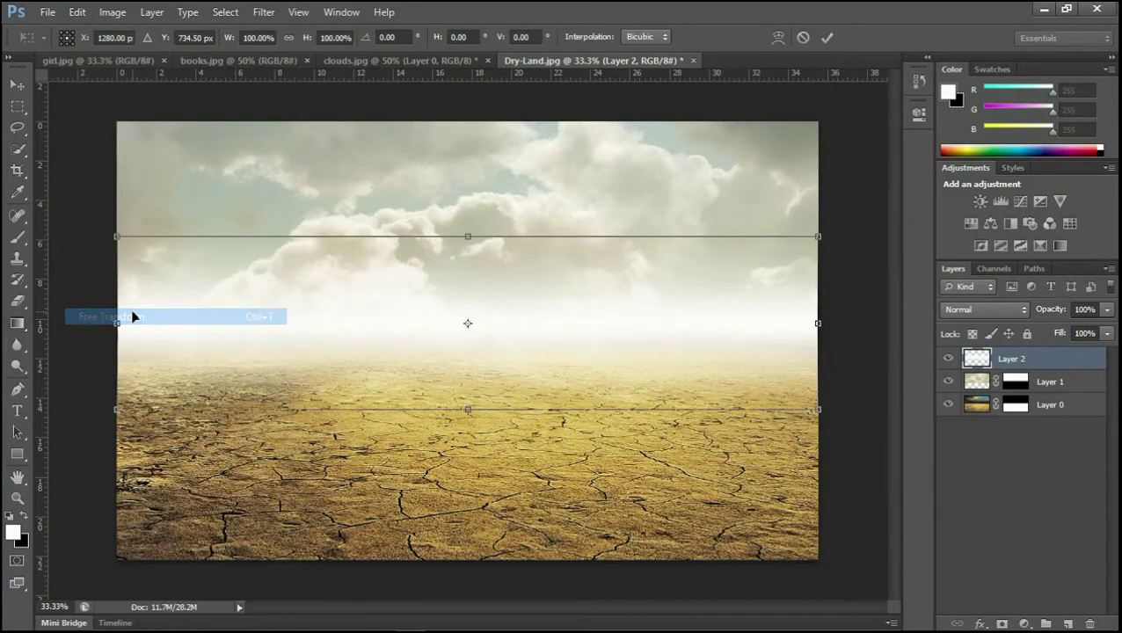
{"action": "left_click_drag", "start_coordinate": [468, 409], "coordinate": [469, 394]}
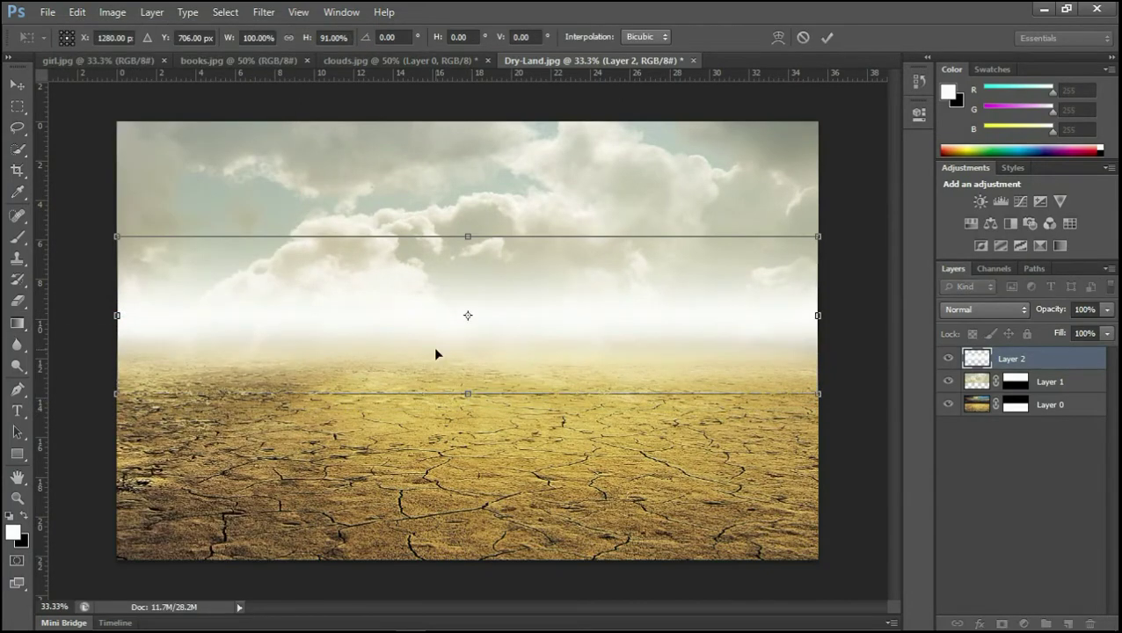
{"action": "left_click_drag", "start_coordinate": [433, 347], "coordinate": [432, 374]}
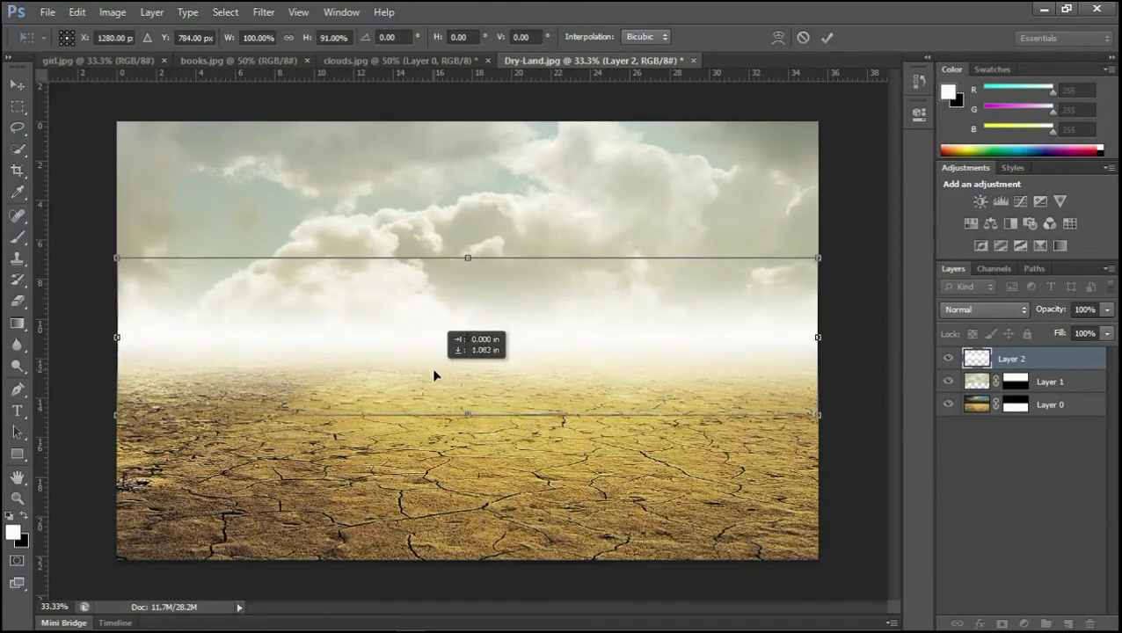
{"action": "left_click_drag", "start_coordinate": [467, 256], "coordinate": [468, 268]}
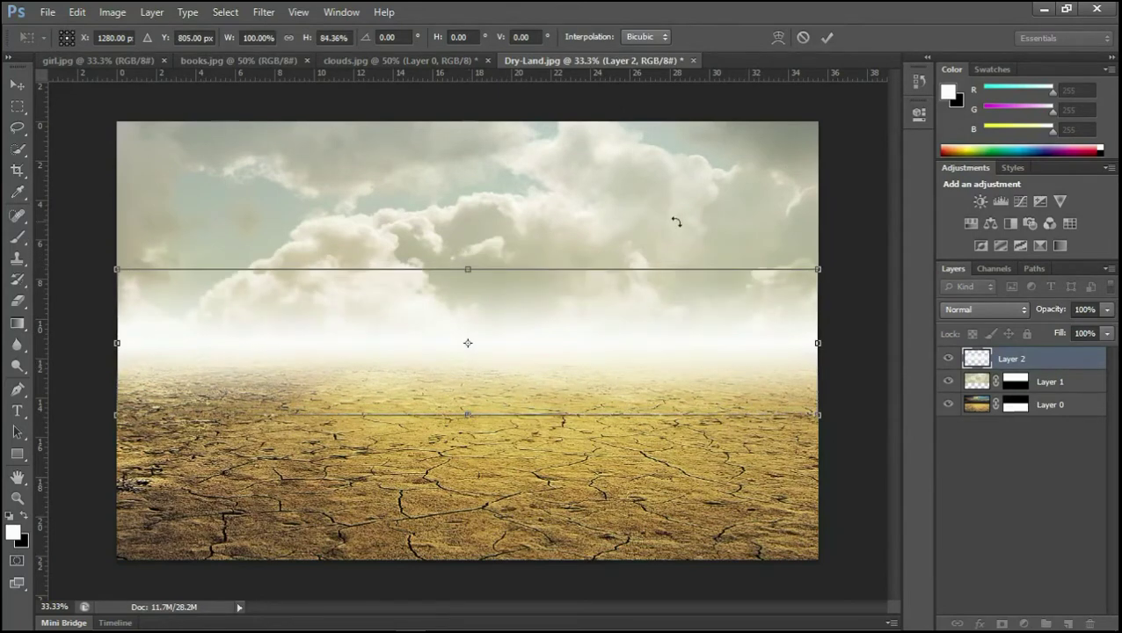
{"action": "left_click", "coordinate": [830, 41]}
{"action": "key", "text": "g"}
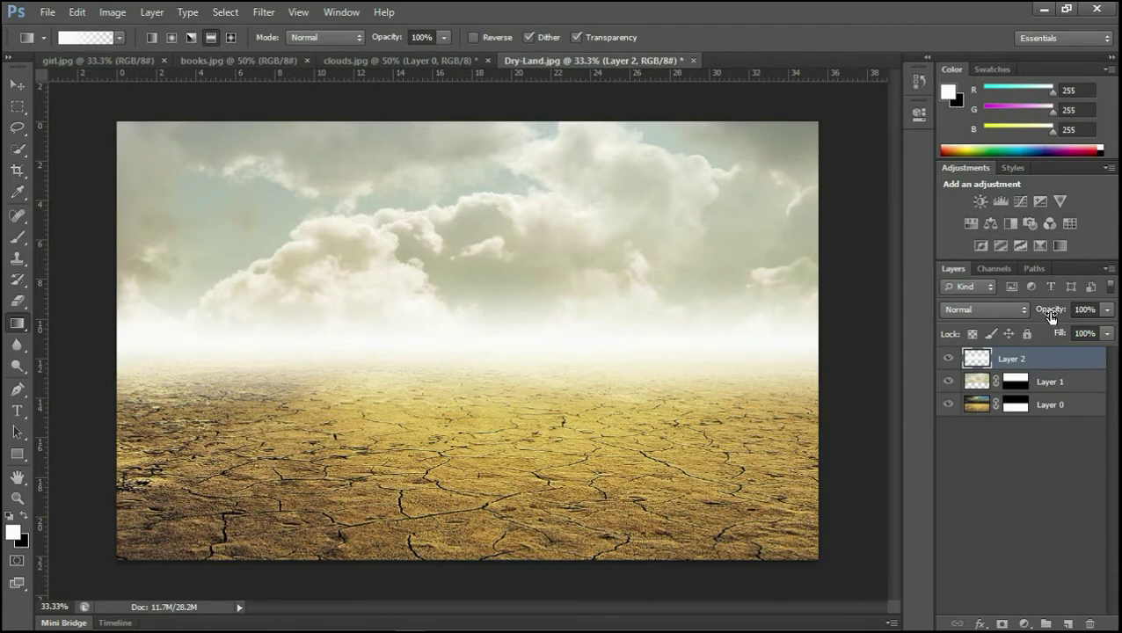
{"action": "left_click_drag", "start_coordinate": [1050, 316], "coordinate": [1039, 323]}
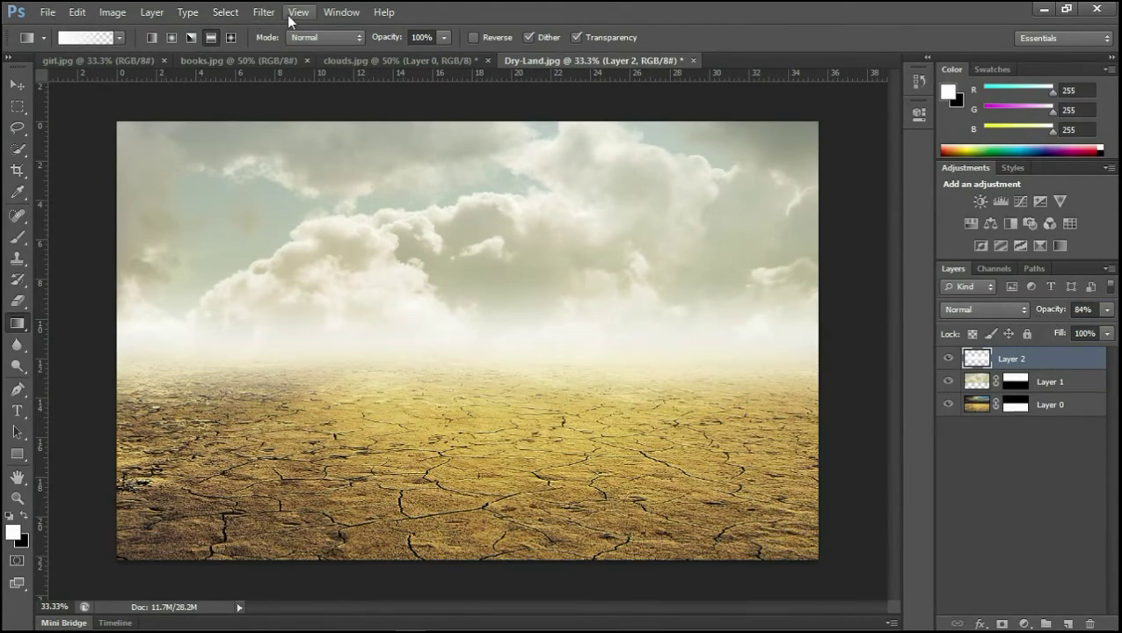
- Apply a Gaussian Blur of about 28-29 pixels radius to the fog layer
{"action": "left_click", "coordinate": [264, 12]}
{"action": "mouse_move", "coordinate": [271, 177]}
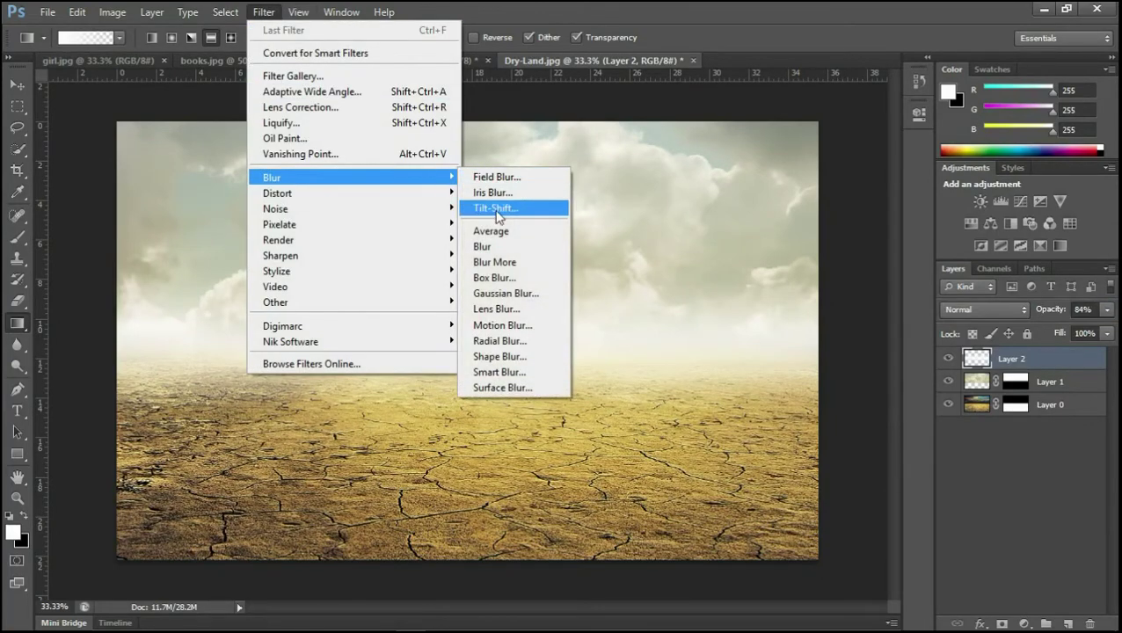
{"action": "left_click", "coordinate": [495, 295]}
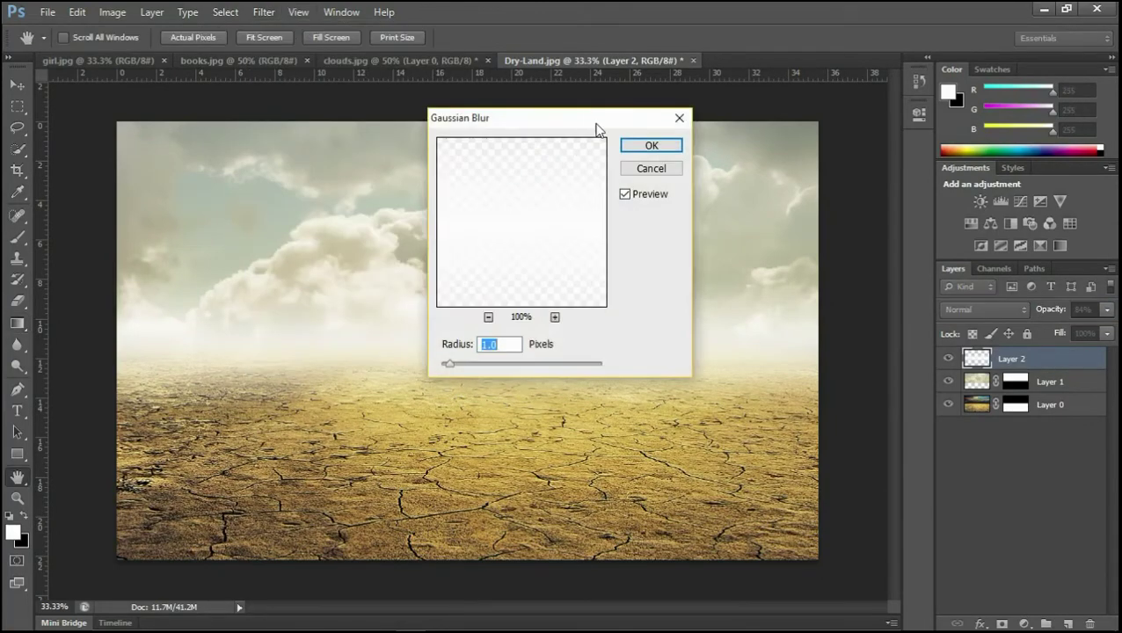
{"action": "left_click_drag", "start_coordinate": [595, 124], "coordinate": [853, 136]}
{"action": "left_click_drag", "start_coordinate": [752, 374], "coordinate": [773, 375]}
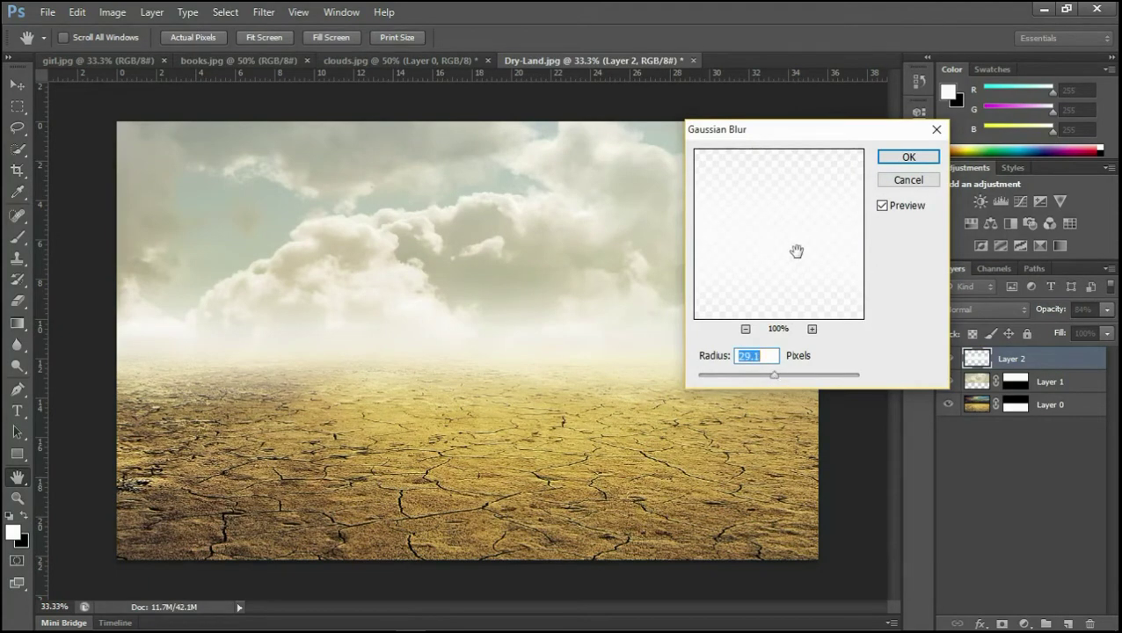
{"action": "left_click", "coordinate": [908, 158]}
- Compare the scene with and without the fog, then lower the fog layer to 49% opacity
{"action": "left_click_drag", "start_coordinate": [1053, 308], "coordinate": [1051, 309]}
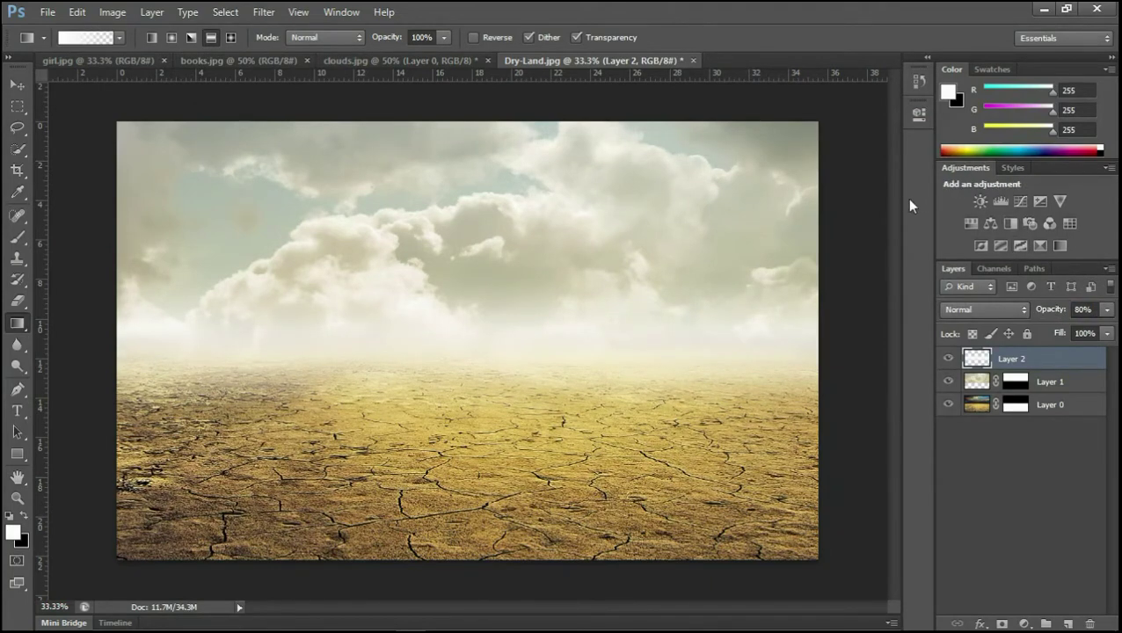
{"action": "left_click", "coordinate": [950, 360]}
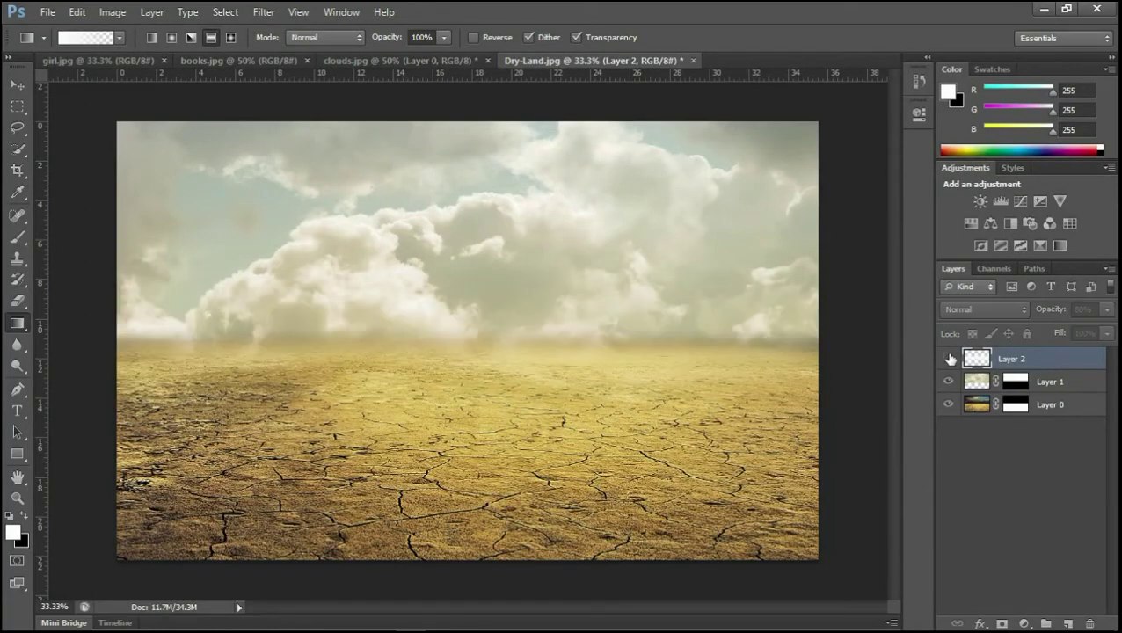
{"action": "left_click", "coordinate": [949, 358]}
{"action": "left_click_drag", "start_coordinate": [1055, 310], "coordinate": [1029, 315]}
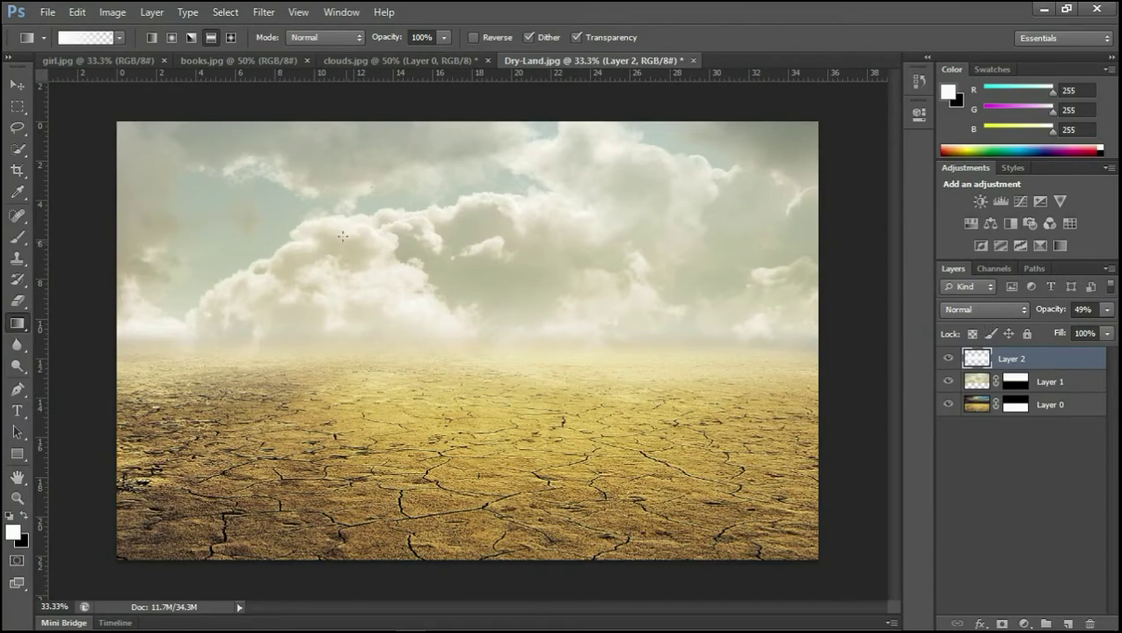
- In books.jpg, convert the locked Background into the editable Layer 0
{"action": "left_click", "coordinate": [287, 61]}
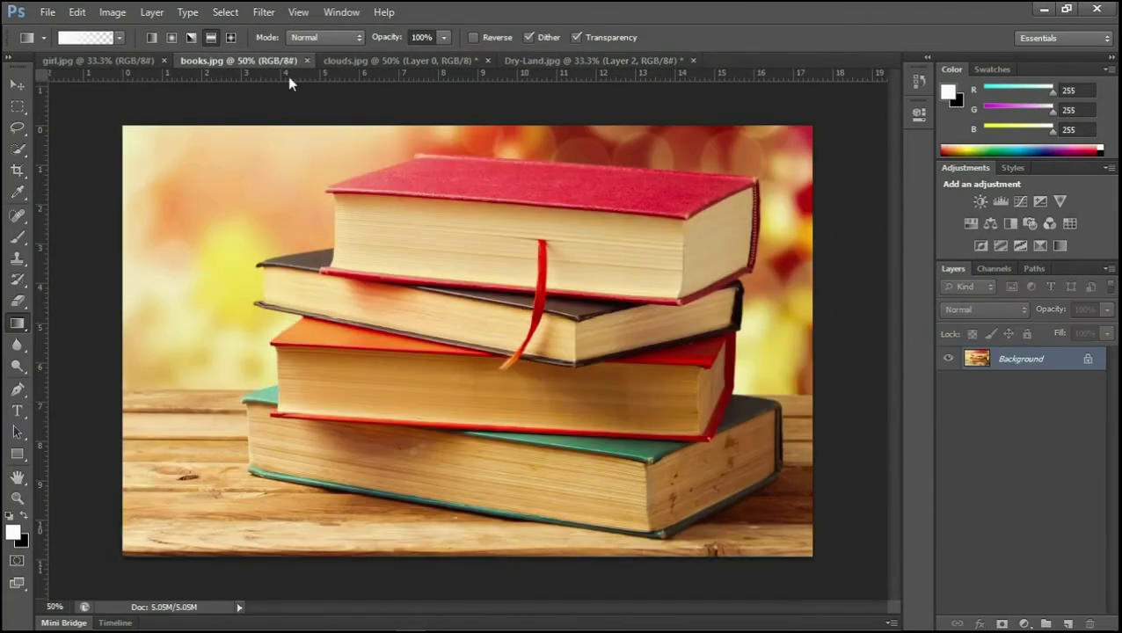
{"action": "double_click", "coordinate": [1057, 370]}
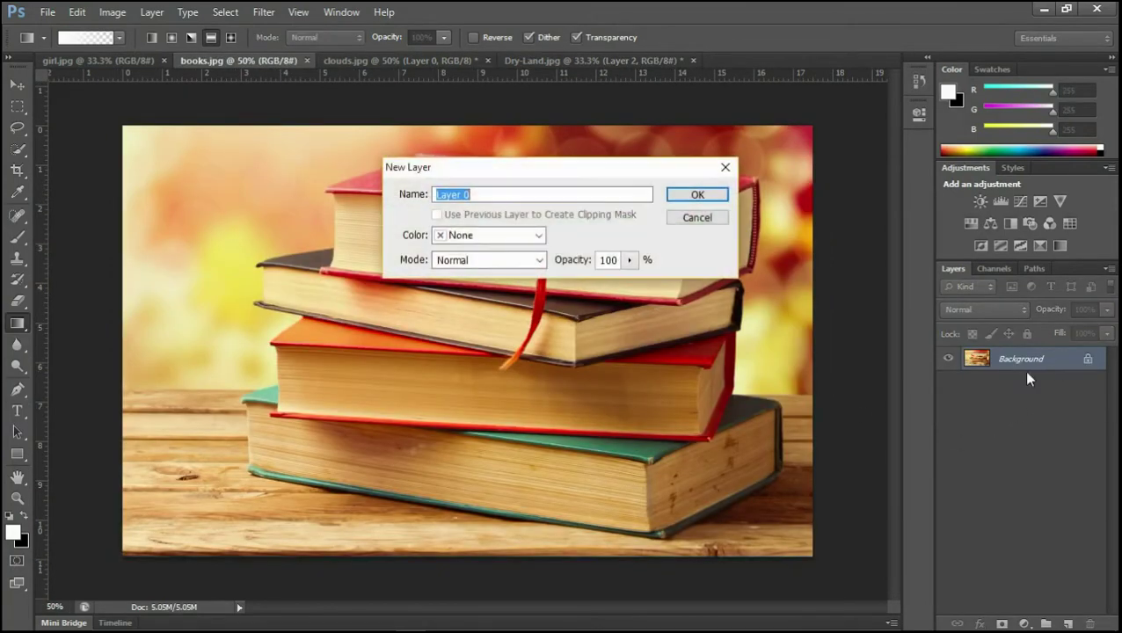
{"action": "left_click", "coordinate": [676, 198]}
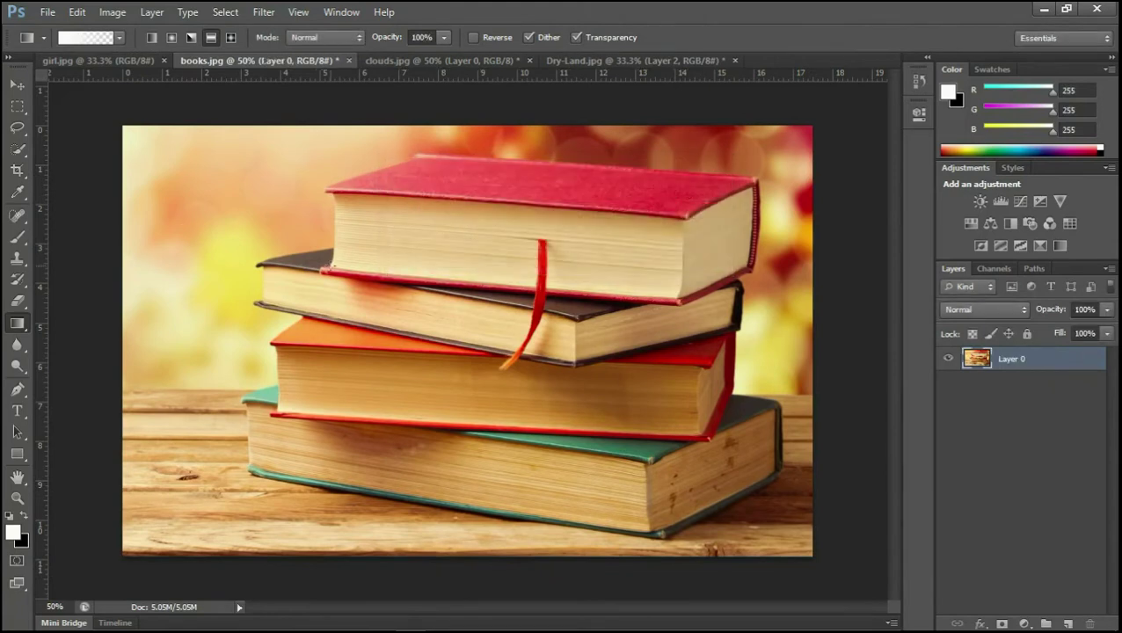
- Quick Select the book stack, subtract the table strip under it, and zoom to 200%
{"action": "left_click", "coordinate": [18, 149]}
{"action": "mouse_move", "coordinate": [365, 189]}
{"action": "left_mouse_down"}
{"action": "mouse_move", "coordinate": [388, 185]}
{"action": "mouse_move", "coordinate": [534, 245]}
{"action": "mouse_move", "coordinate": [544, 484]}
{"action": "mouse_move", "coordinate": [650, 431]}
{"action": "mouse_move", "coordinate": [771, 444]}
{"action": "mouse_move", "coordinate": [572, 519]}
{"action": "left_mouse_up"}
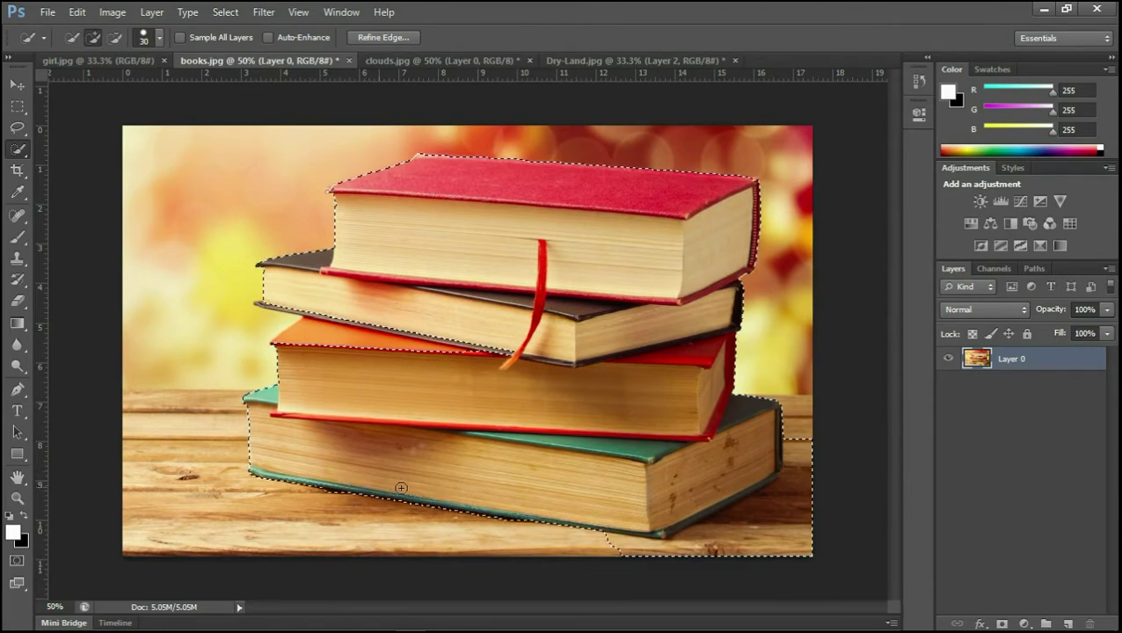
{"action": "key", "text": "alt"}
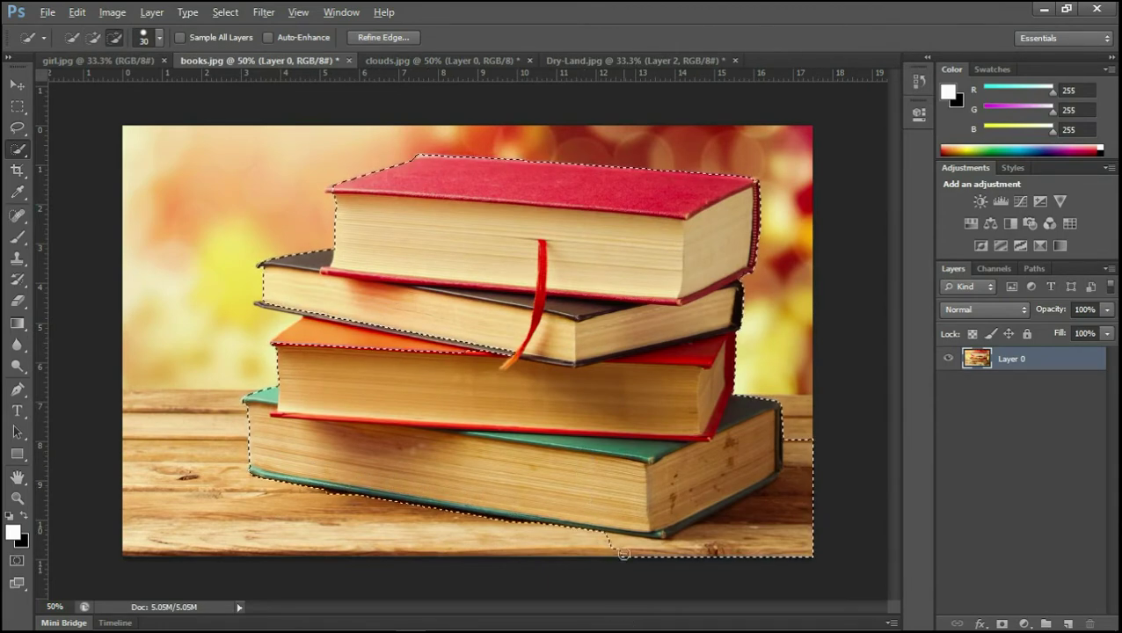
{"action": "mouse_move", "coordinate": [673, 552]}
{"action": "left_mouse_down"}
{"action": "mouse_move", "coordinate": [621, 543]}
{"action": "mouse_move", "coordinate": [787, 505]}
{"action": "mouse_move", "coordinate": [797, 469]}
{"action": "left_mouse_up"}
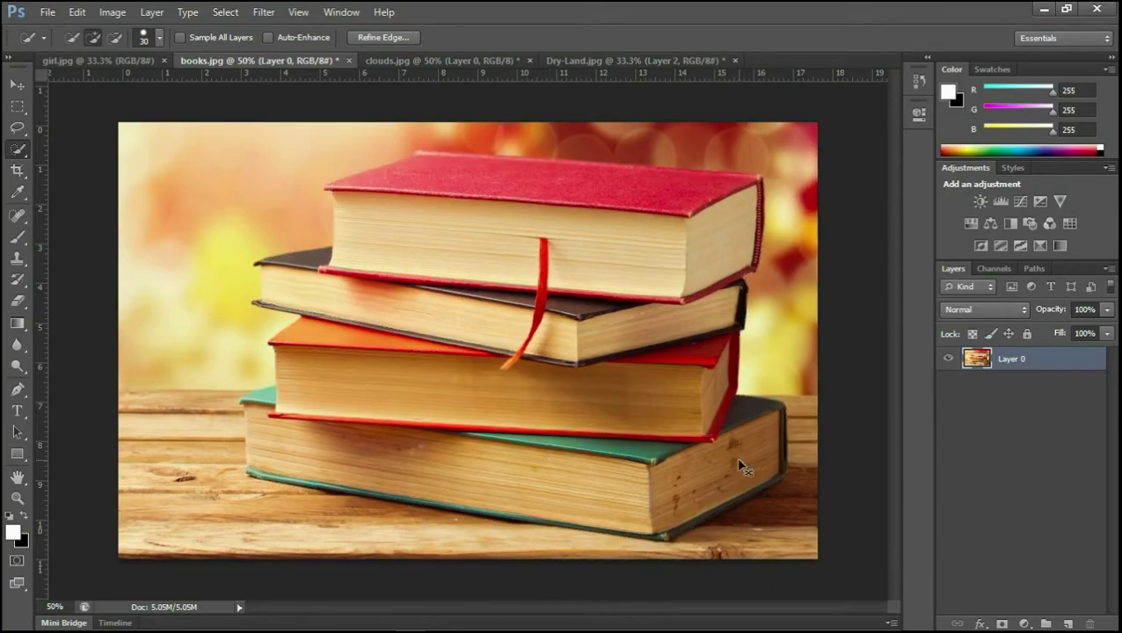
{"action": "key", "text": "ctrl+plus"}
{"action": "key", "text": "ctrl+plus"}
- Rework the book selection with a smaller brush, adding the red book's top-left corner and outer edges
{"action": "key", "text": "ctrl+d"}
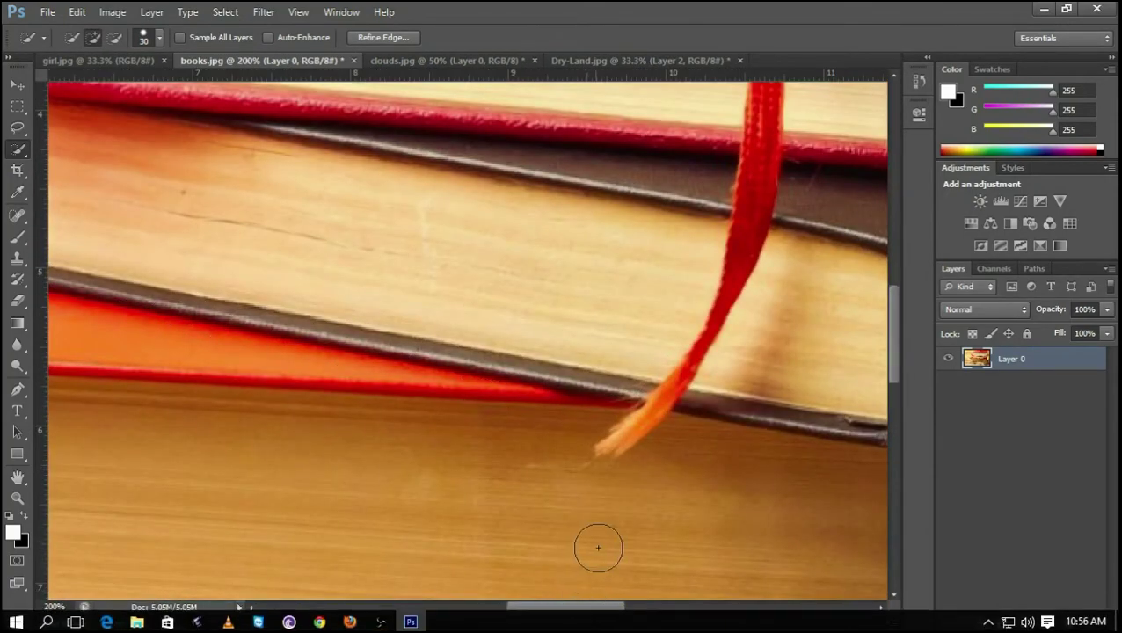
{"action": "left_click_drag", "start_coordinate": [577, 606], "coordinate": [483, 587]}
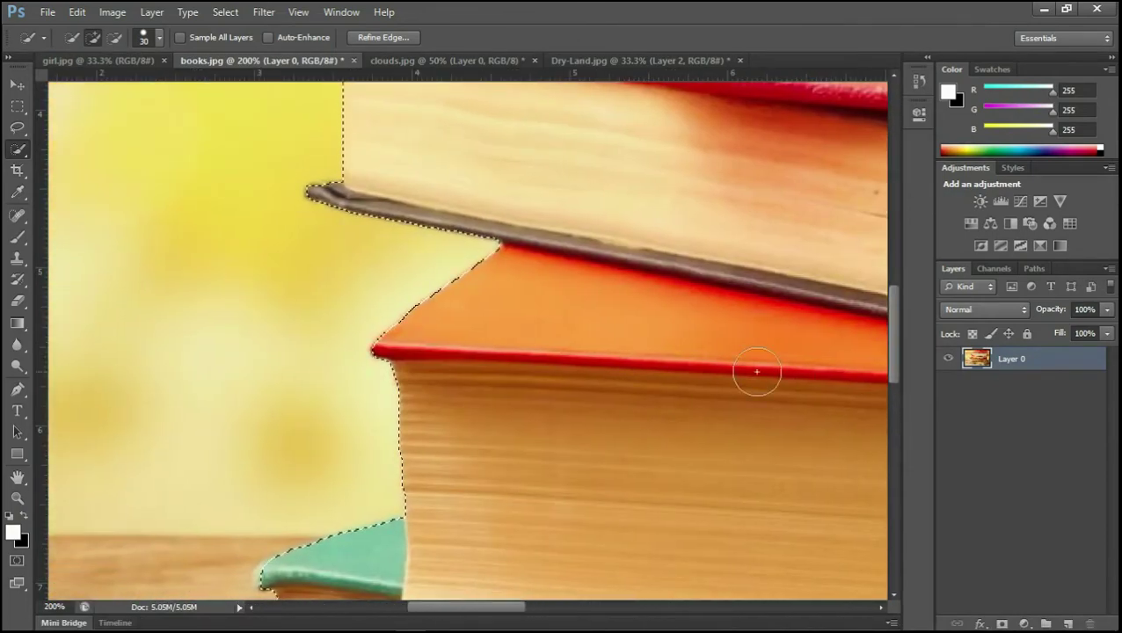
{"action": "left_click_drag", "start_coordinate": [894, 358], "coordinate": [895, 265]}
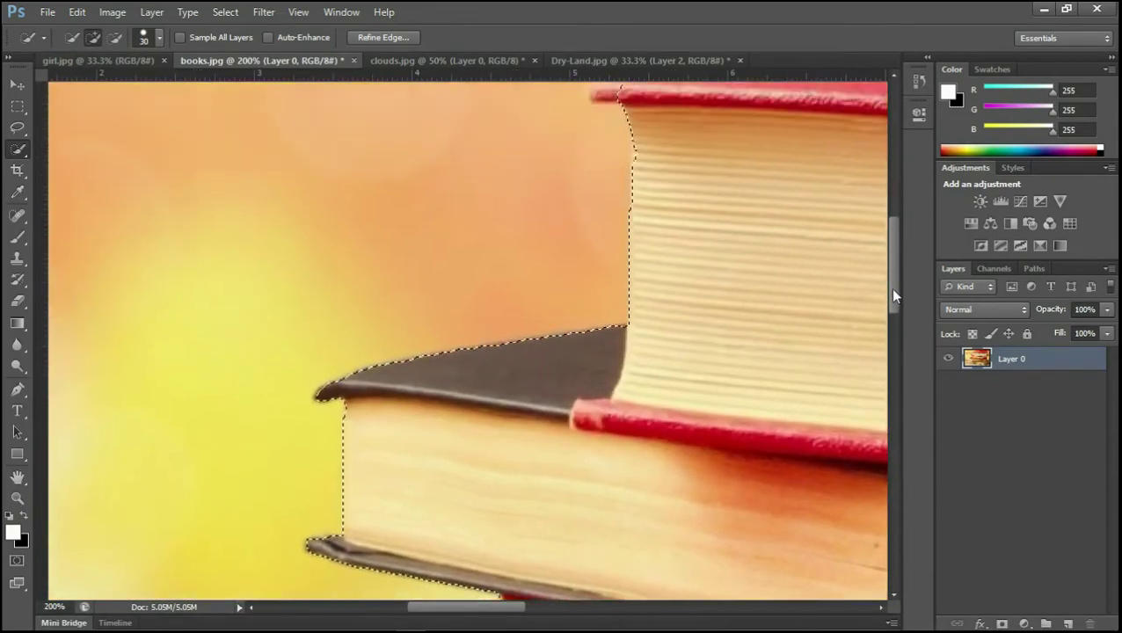
{"action": "key", "text": "bracketleft"}
{"action": "key", "text": "bracketleft"}
{"action": "key", "text": "bracketleft"}
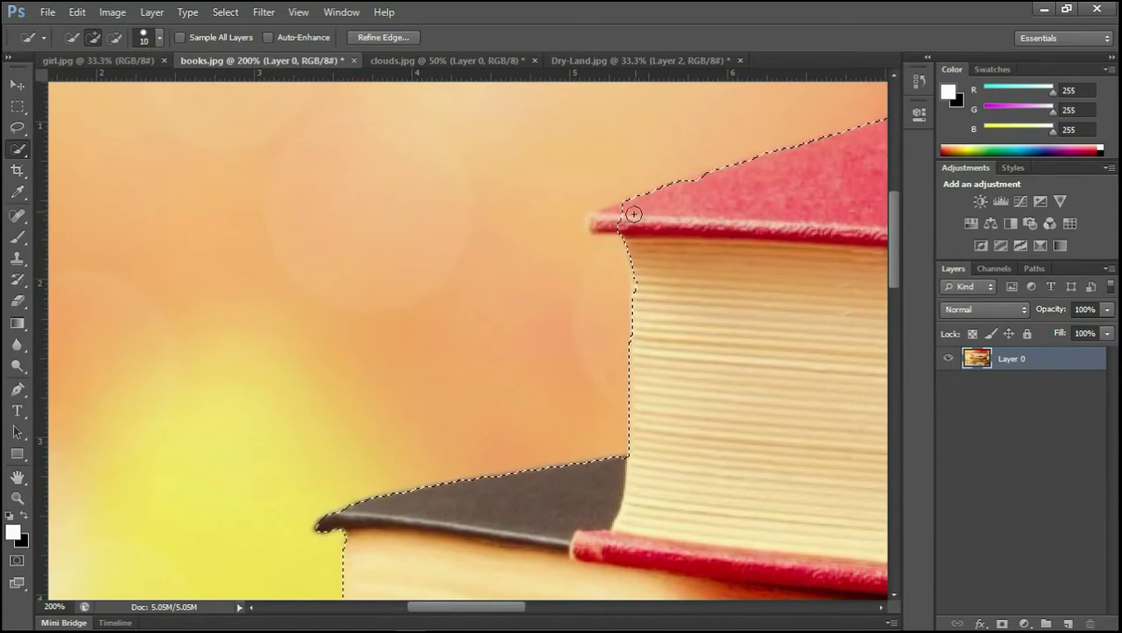
{"action": "left_click_drag", "start_coordinate": [631, 213], "coordinate": [600, 213]}
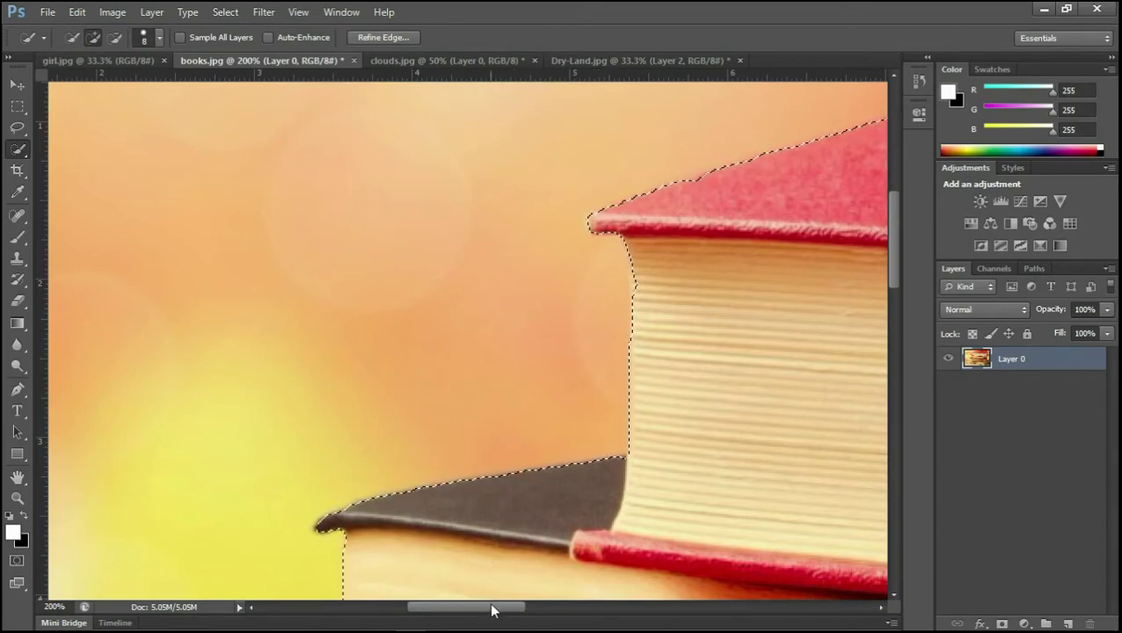
{"action": "left_click_drag", "start_coordinate": [489, 607], "coordinate": [537, 608]}
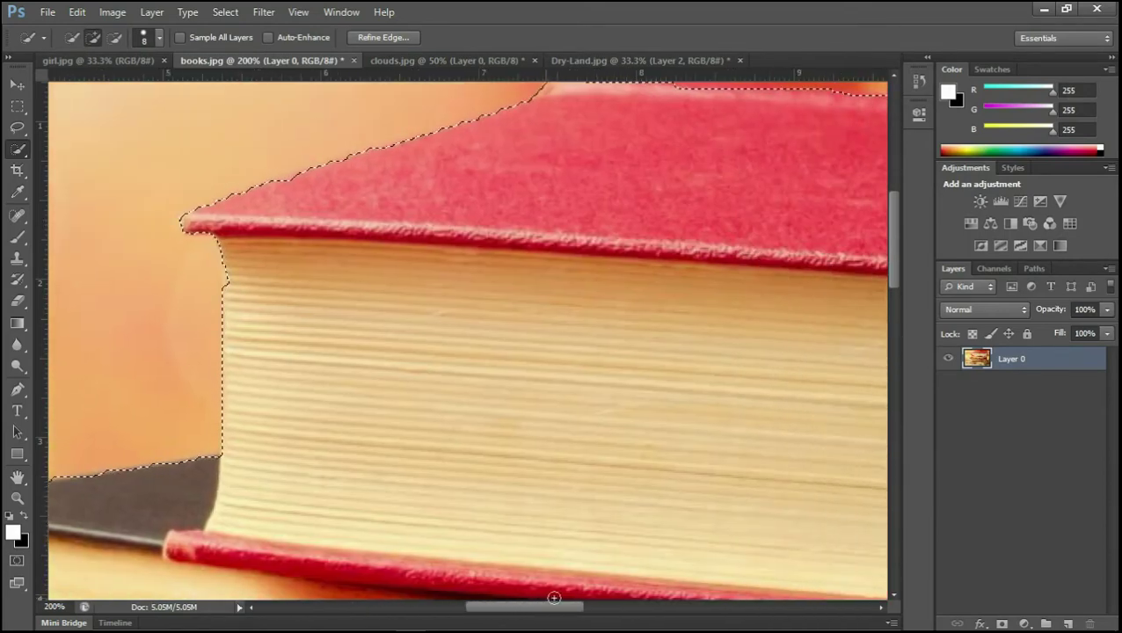
{"action": "left_click_drag", "start_coordinate": [894, 273], "coordinate": [893, 250]}
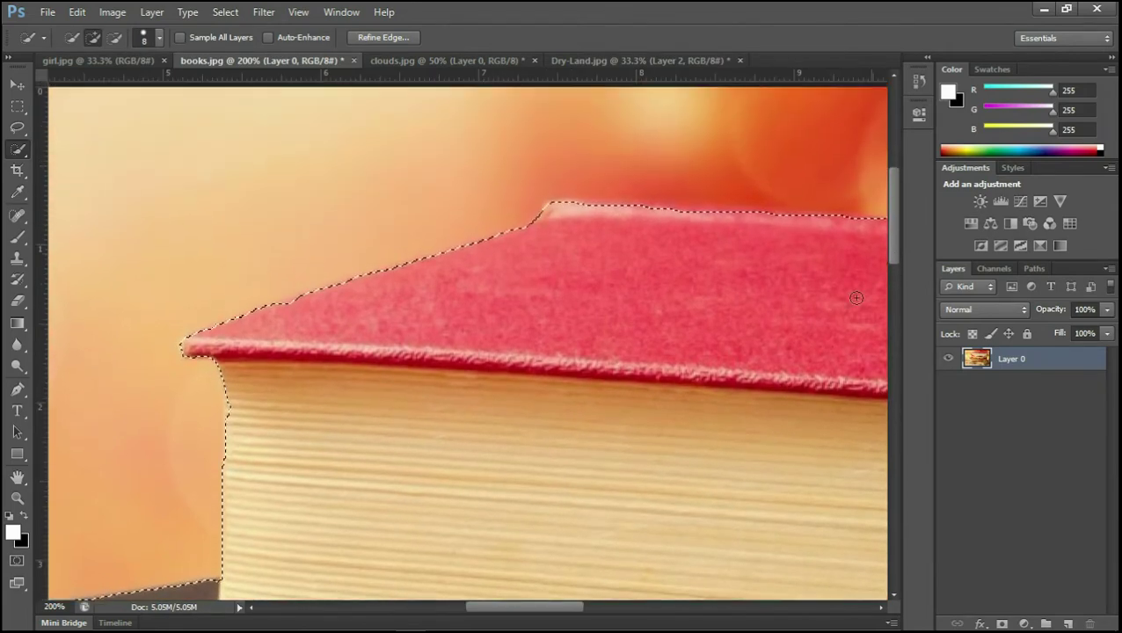
{"action": "mouse_move", "coordinate": [546, 608]}
{"action": "left_mouse_down"}
{"action": "mouse_move", "coordinate": [602, 606]}
{"action": "mouse_move", "coordinate": [710, 563]}
{"action": "left_mouse_up"}
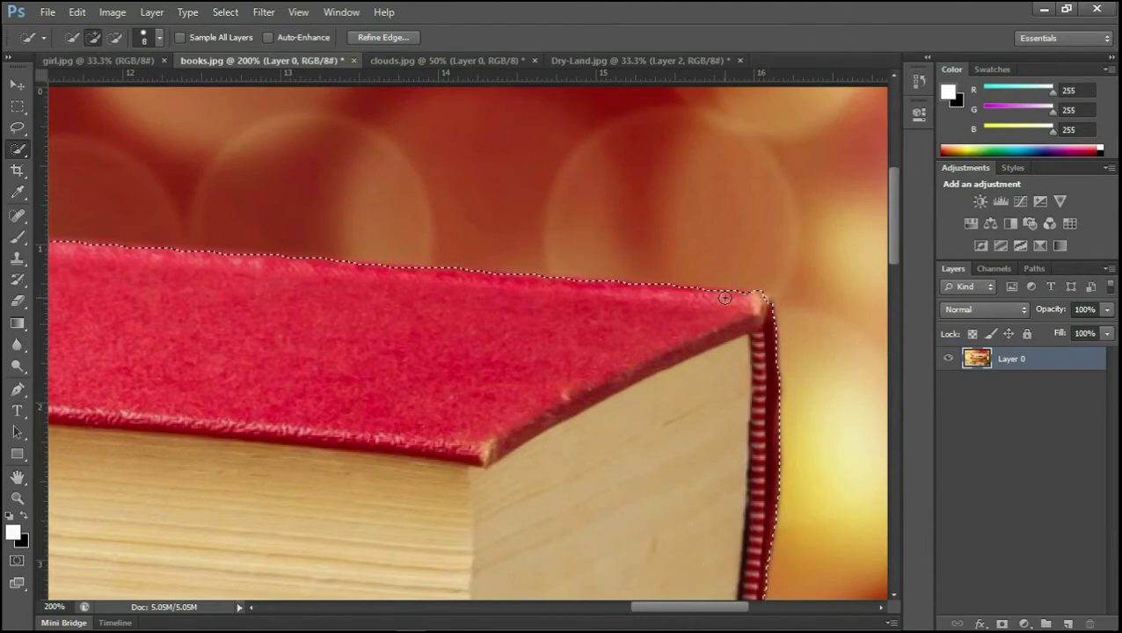
{"action": "left_click_drag", "start_coordinate": [892, 233], "coordinate": [884, 385]}
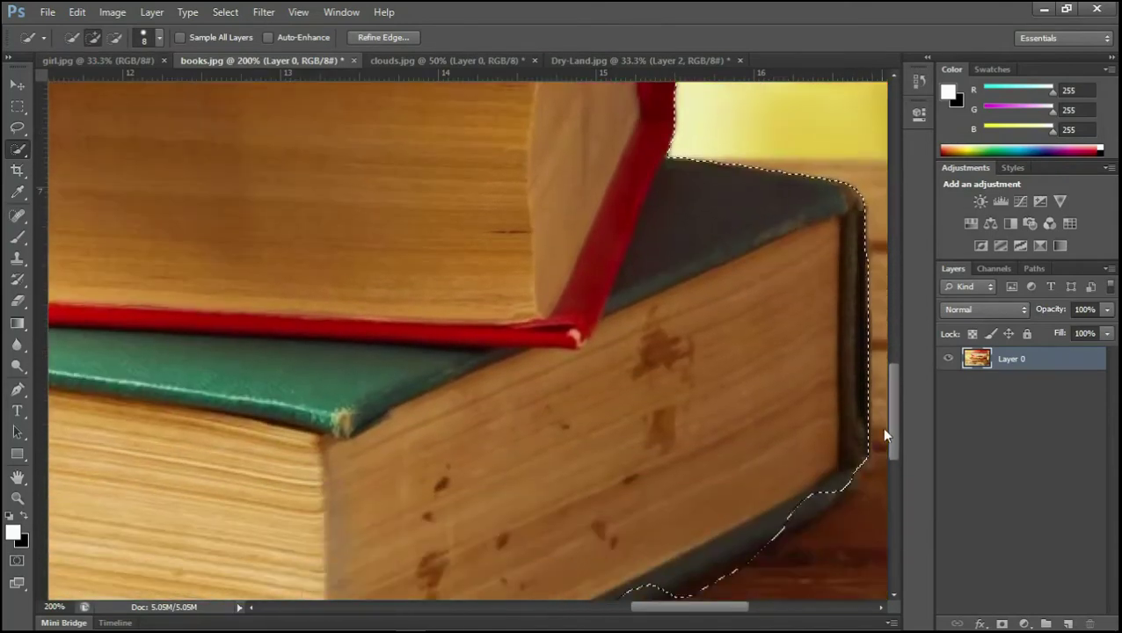
{"action": "left_click_drag", "start_coordinate": [884, 385], "coordinate": [883, 442]}
- Tighten the selection along the bottom green book's spine and corners, then mask out the background
{"action": "mouse_move", "coordinate": [817, 401]}
{"action": "left_mouse_down"}
{"action": "mouse_move", "coordinate": [704, 507]}
{"action": "mouse_move", "coordinate": [747, 483]}
{"action": "mouse_move", "coordinate": [704, 500]}
{"action": "left_mouse_up"}
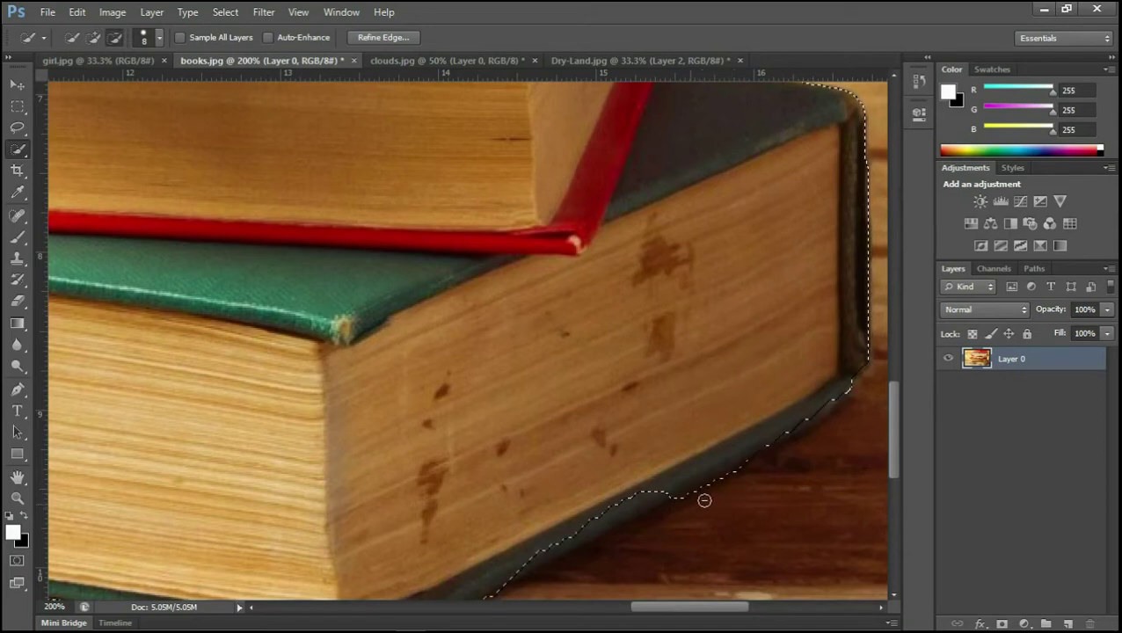
{"action": "left_click_drag", "start_coordinate": [779, 418], "coordinate": [827, 398]}
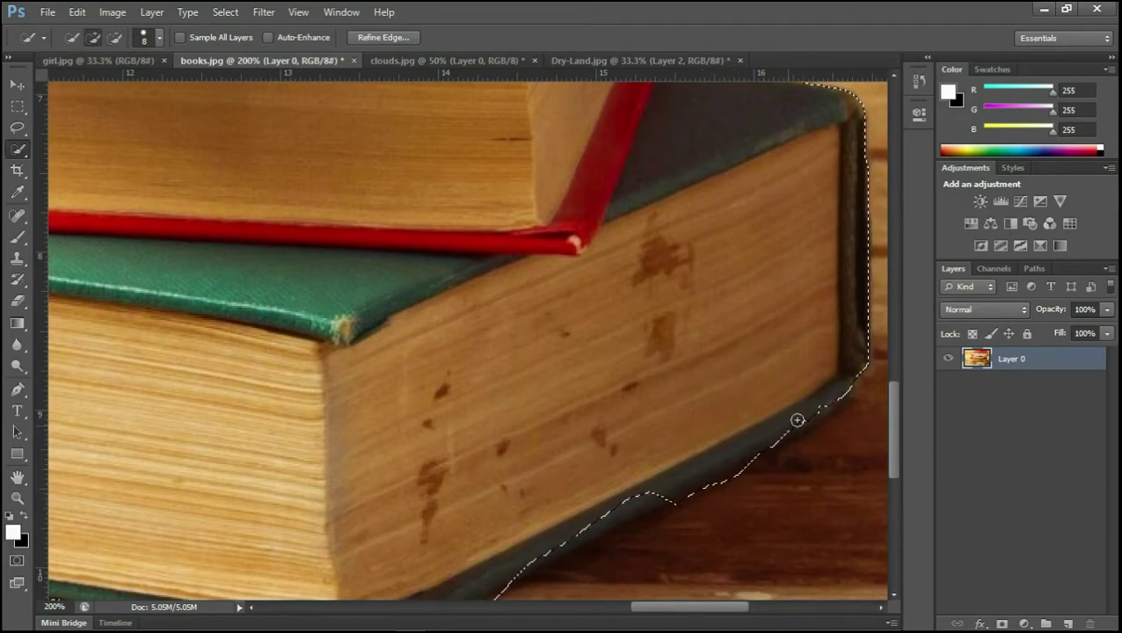
{"action": "left_click_drag", "start_coordinate": [808, 443], "coordinate": [686, 473]}
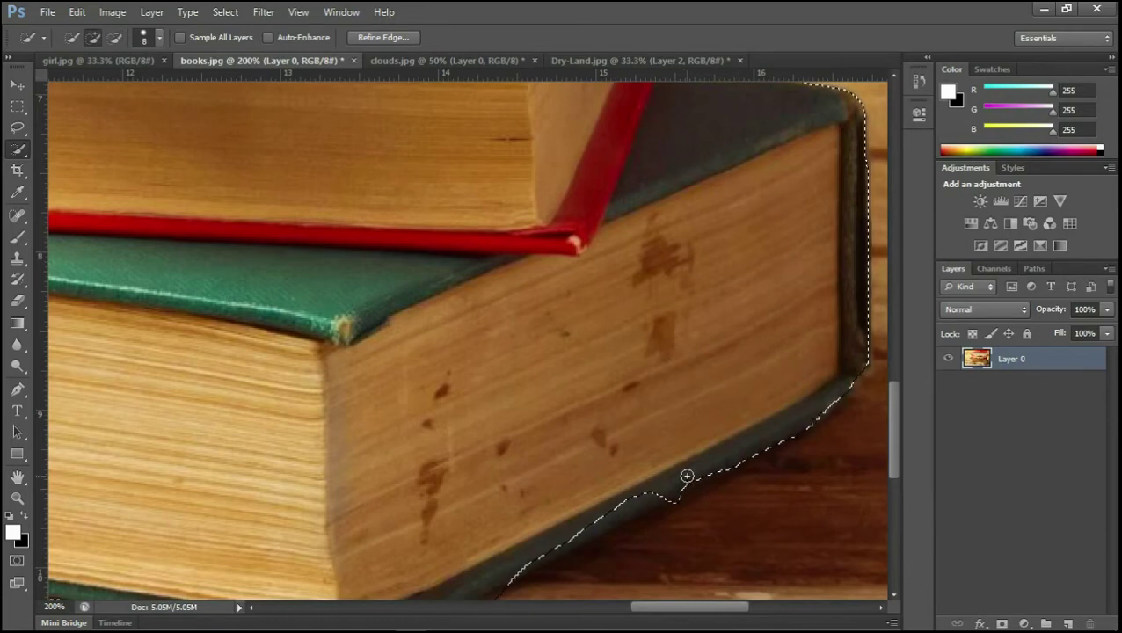
{"action": "left_click_drag", "start_coordinate": [891, 457], "coordinate": [891, 476]}
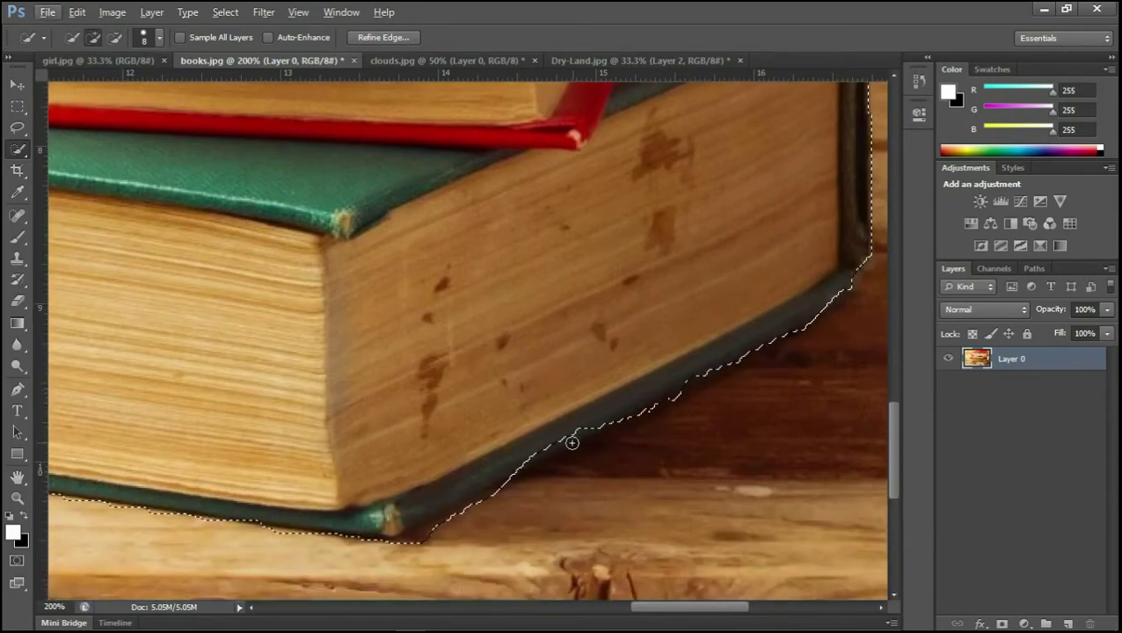
{"action": "mouse_move", "coordinate": [581, 430]}
{"action": "left_mouse_down"}
{"action": "mouse_move", "coordinate": [414, 530]}
{"action": "mouse_move", "coordinate": [520, 527]}
{"action": "mouse_move", "coordinate": [609, 560]}
{"action": "left_mouse_up"}
{"action": "left_click_drag", "start_coordinate": [688, 607], "coordinate": [589, 607]}
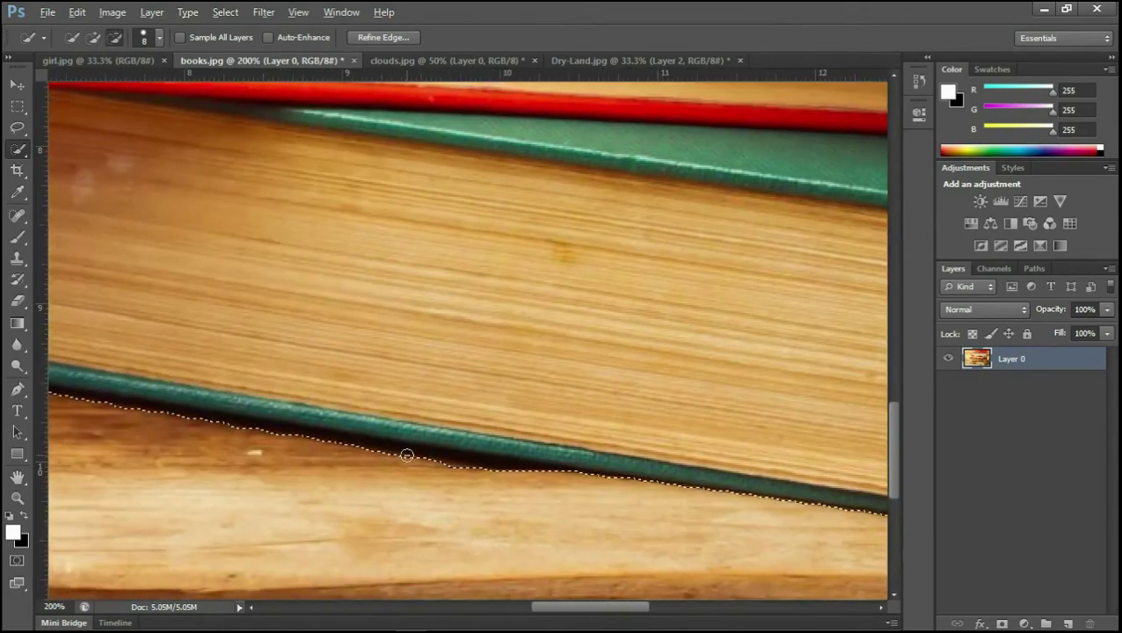
{"action": "left_click_drag", "start_coordinate": [406, 453], "coordinate": [544, 450]}
{"action": "left_click_drag", "start_coordinate": [550, 606], "coordinate": [484, 607]}
{"action": "mouse_move", "coordinate": [401, 379]}
{"action": "left_mouse_down"}
{"action": "mouse_move", "coordinate": [545, 395]}
{"action": "mouse_move", "coordinate": [615, 418]}
{"action": "mouse_move", "coordinate": [831, 428]}
{"action": "mouse_move", "coordinate": [592, 384]}
{"action": "mouse_move", "coordinate": [427, 378]}
{"action": "left_mouse_up"}
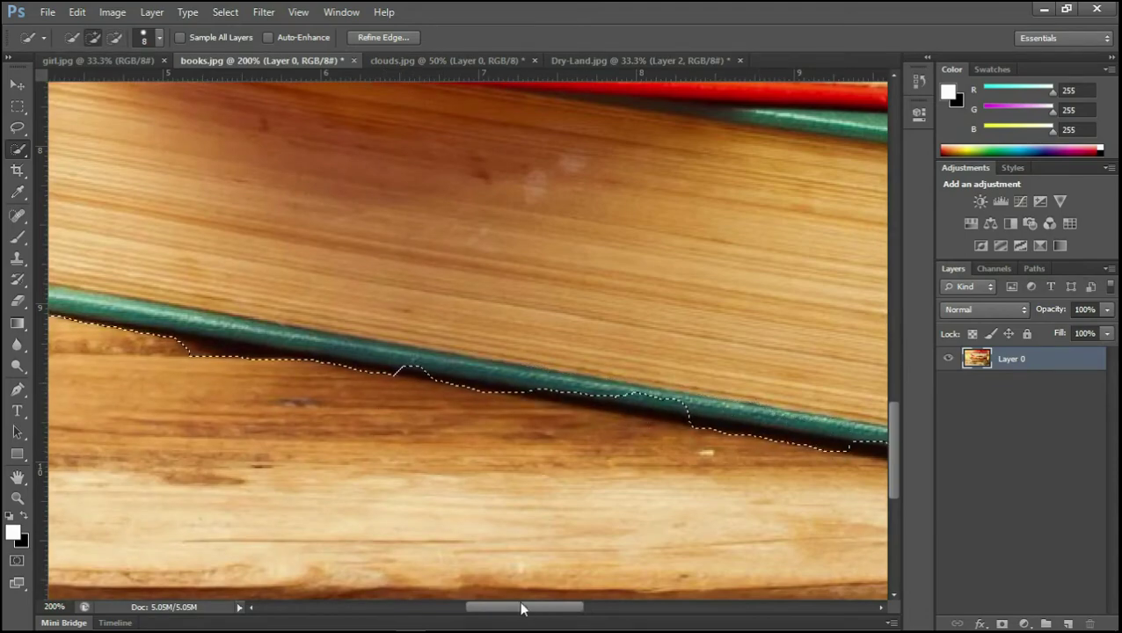
{"action": "mouse_move", "coordinate": [524, 607]}
{"action": "left_mouse_down"}
{"action": "mouse_move", "coordinate": [478, 607]}
{"action": "mouse_move", "coordinate": [533, 607]}
{"action": "left_mouse_up"}
{"action": "left_click", "coordinate": [1001, 623]}
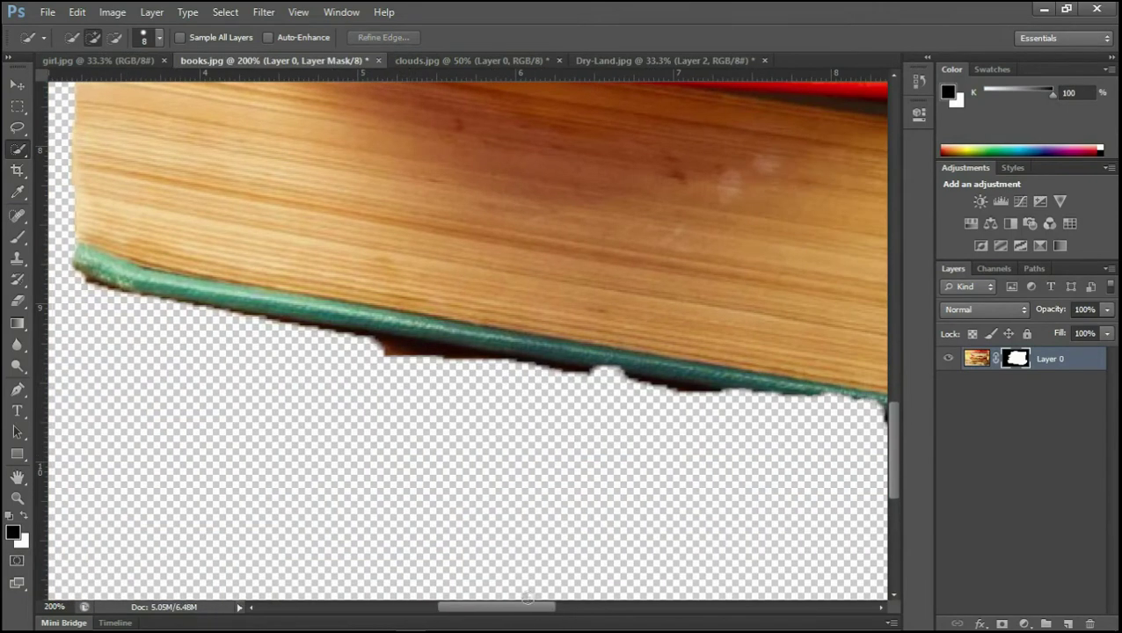
- Set up a black 20 px brush targeting the books' layer mask
{"action": "left_click", "coordinate": [16, 238]}
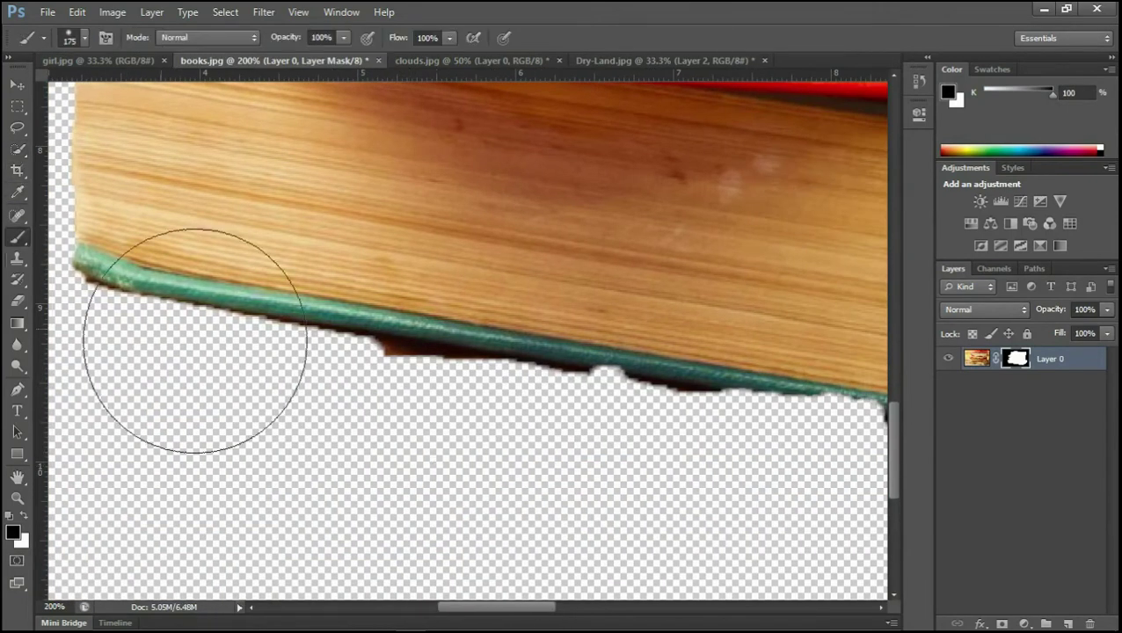
{"action": "left_click", "coordinate": [26, 517]}
{"action": "left_click", "coordinate": [384, 376]}
{"action": "key", "text": "ctrl+z"}
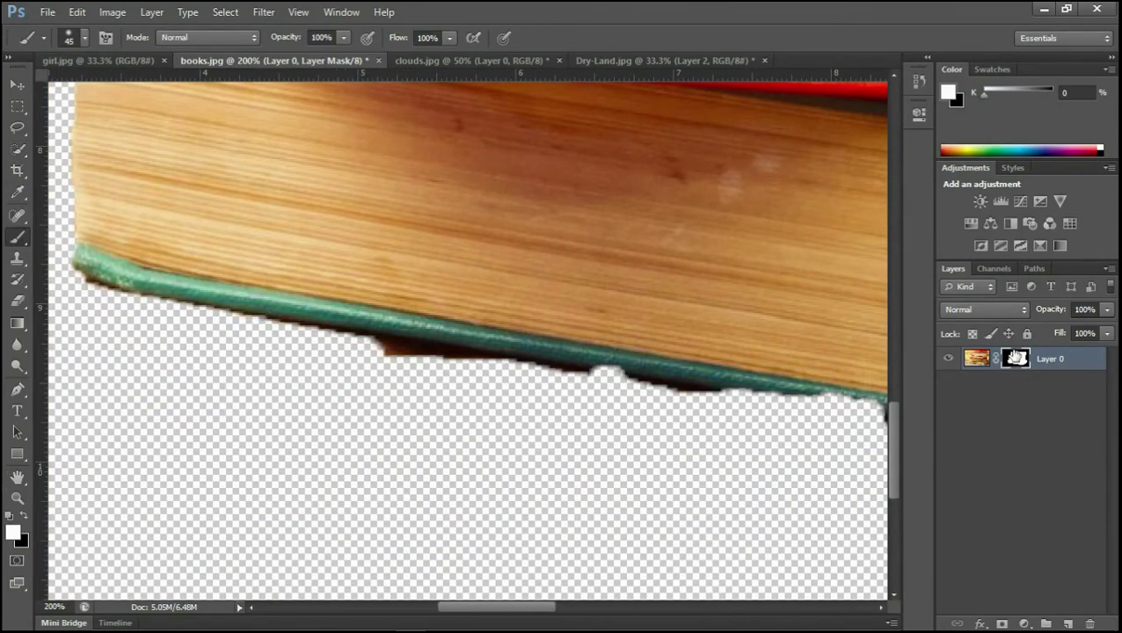
{"action": "left_click", "coordinate": [379, 388]}
{"action": "key", "text": "ctrl+z"}
{"action": "left_click", "coordinate": [976, 358]}
{"action": "left_click", "coordinate": [1016, 358]}
{"action": "key", "text": "x"}
{"action": "key", "text": "bracketleft"}
{"action": "key", "text": "bracketleft"}
{"action": "key", "text": "bracketleft"}
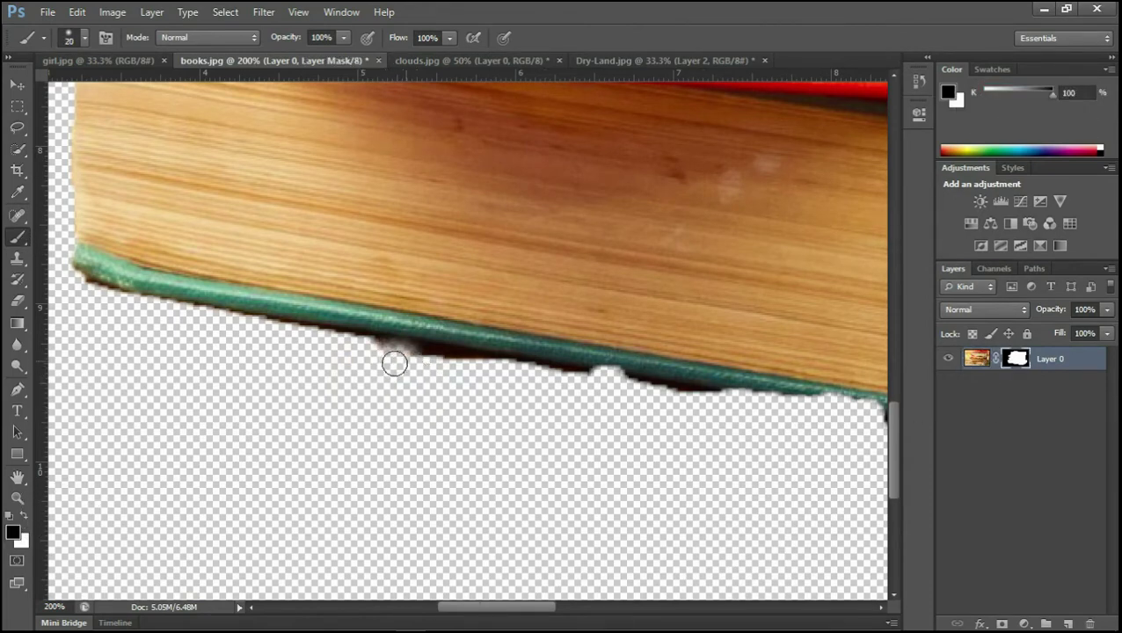
- Paint black along the bottom green book's edge to hide the dark shadow fringe
{"action": "left_click_drag", "start_coordinate": [394, 362], "coordinate": [584, 430]}
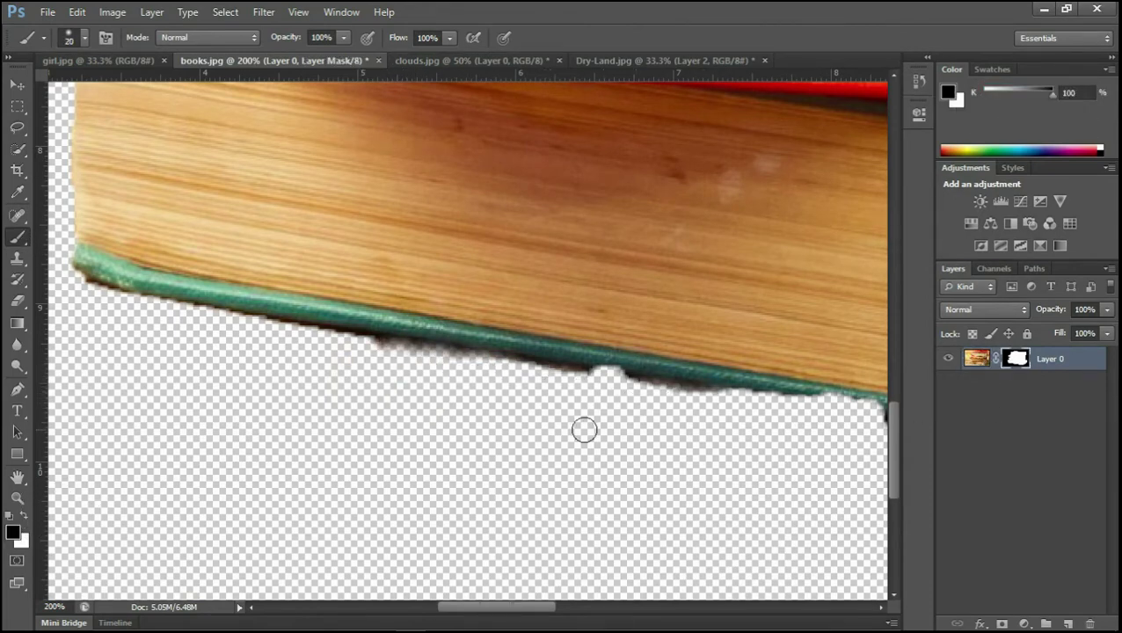
{"action": "left_click_drag", "start_coordinate": [360, 353], "coordinate": [406, 341]}
{"action": "scroll", "coordinate": [530, 606], "scroll_direction": "right", "scroll_amount": 5}
{"action": "mouse_move", "coordinate": [475, 439]}
{"action": "left_mouse_down"}
{"action": "mouse_move", "coordinate": [503, 433]}
{"action": "mouse_move", "coordinate": [593, 455]}
{"action": "left_mouse_up"}
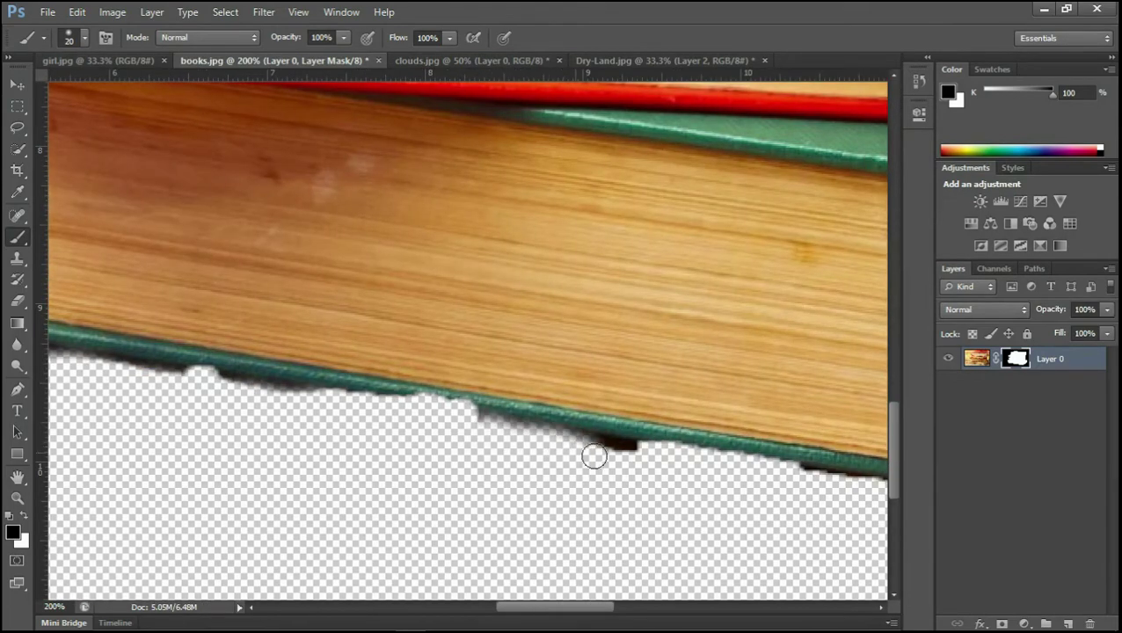
{"action": "left_click_drag", "start_coordinate": [606, 613], "coordinate": [624, 613]}
- Paint white to restore the green book edge, then zoom out to the whole image
{"action": "left_click", "coordinate": [24, 516]}
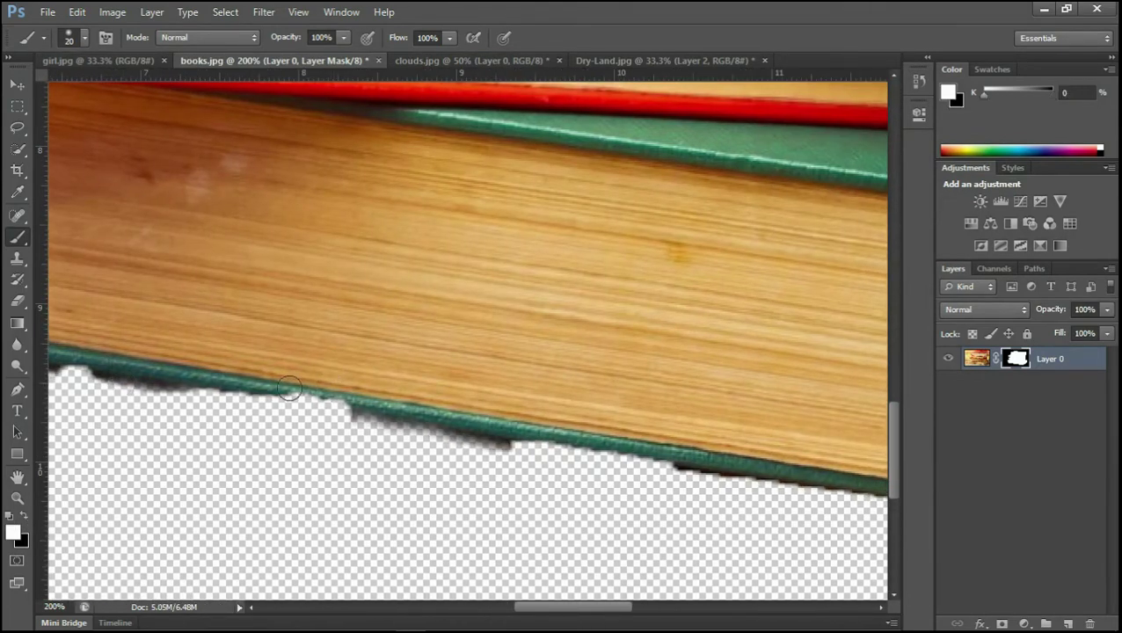
{"action": "mouse_move", "coordinate": [290, 388]}
{"action": "left_mouse_down"}
{"action": "mouse_move", "coordinate": [347, 404]}
{"action": "mouse_move", "coordinate": [224, 371]}
{"action": "mouse_move", "coordinate": [743, 475]}
{"action": "left_mouse_up"}
{"action": "left_click_drag", "start_coordinate": [573, 607], "coordinate": [695, 607]}
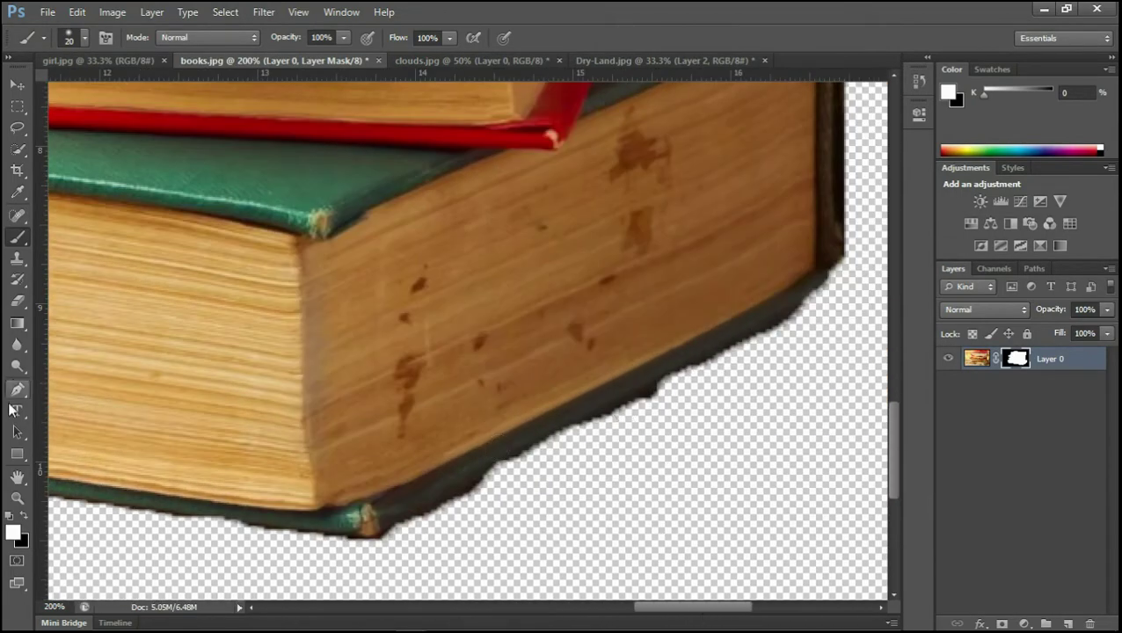
{"action": "key", "text": "z"}
{"action": "key", "text": "x"}
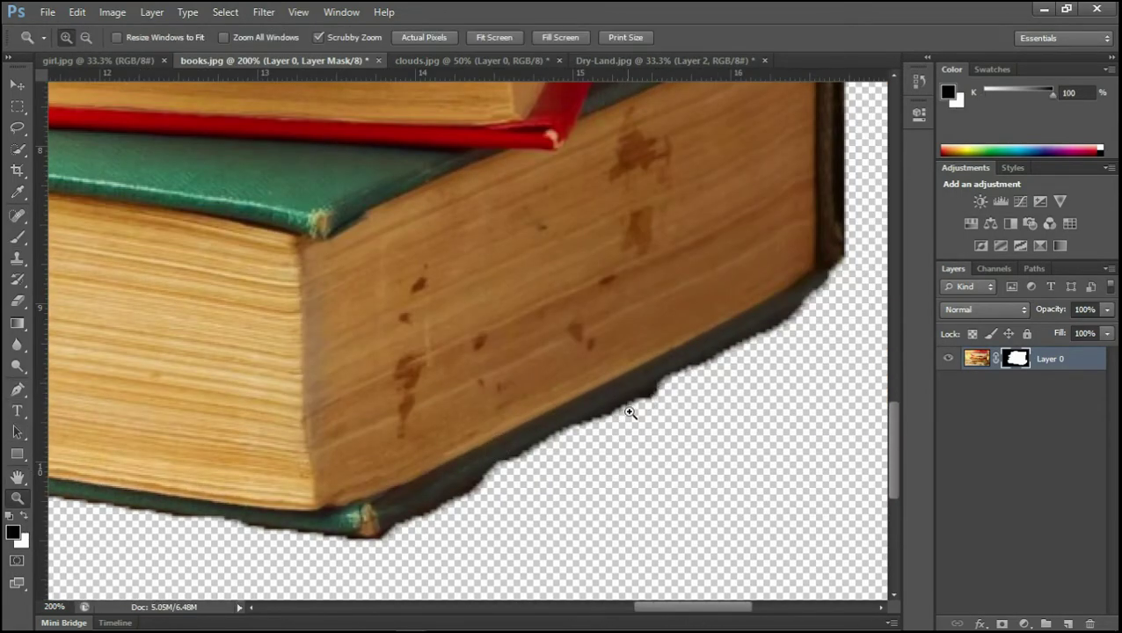
{"action": "key", "text": "b"}
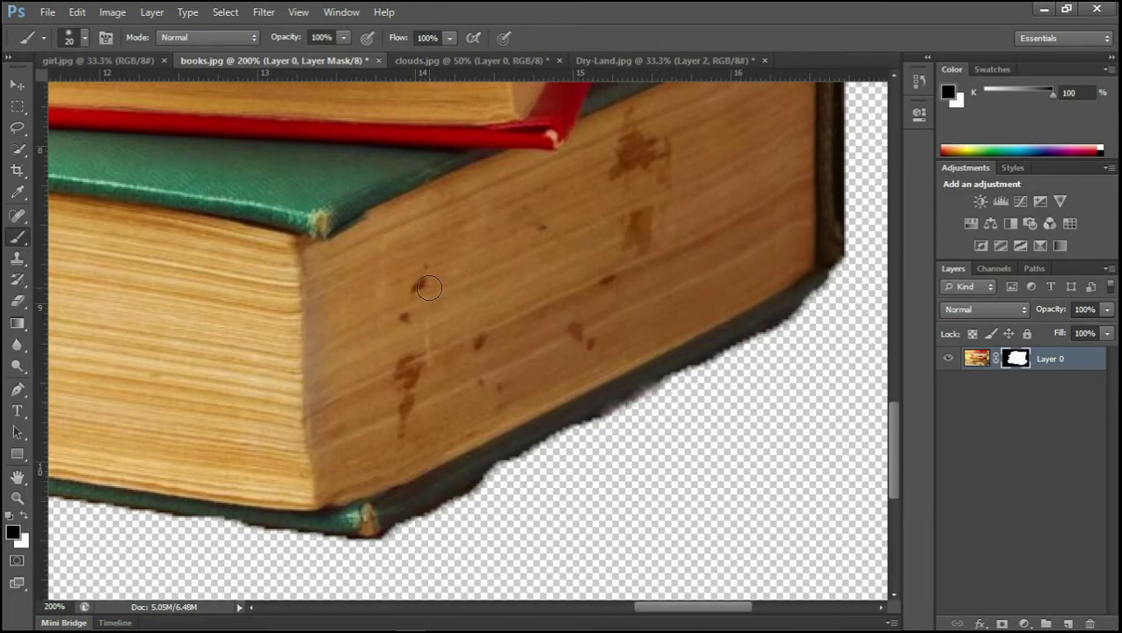
{"action": "key", "text": "ctrl+minus"}
{"action": "key", "text": "ctrl+minus"}
{"action": "key", "text": "ctrl+minus"}
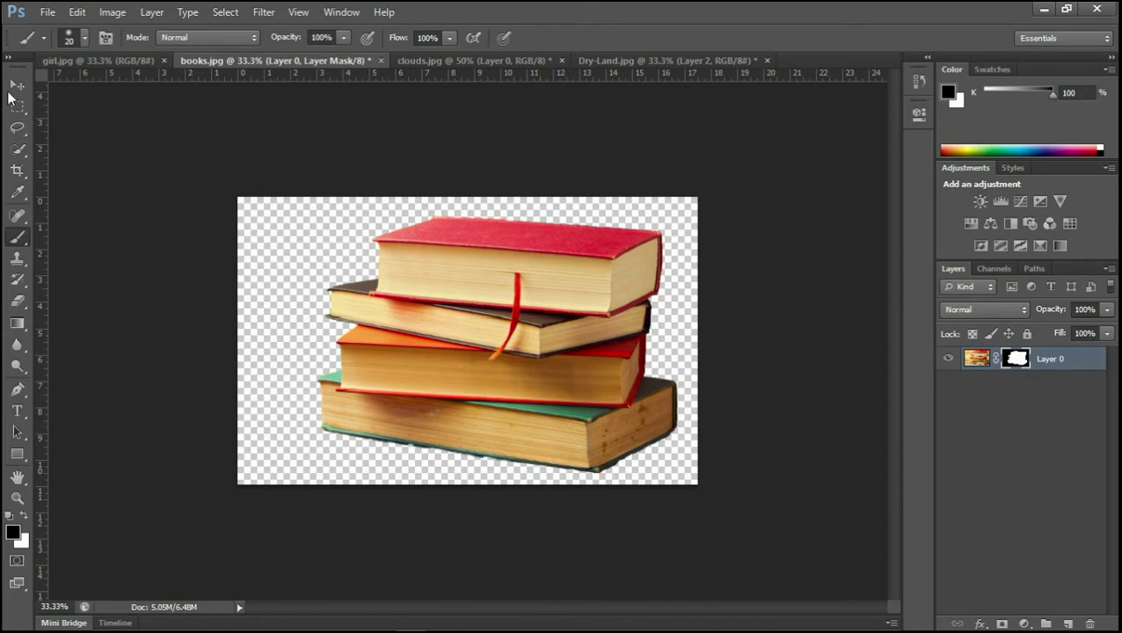
- Bring the masked books into Dry-Land as Layer 3, scale to 82% on the ground, and hide it
{"action": "left_click", "coordinate": [14, 87]}
{"action": "mouse_move", "coordinate": [512, 376]}
{"action": "left_mouse_down"}
{"action": "mouse_move", "coordinate": [616, 65]}
{"action": "mouse_move", "coordinate": [528, 392]}
{"action": "mouse_move", "coordinate": [489, 404]}
{"action": "left_mouse_up"}
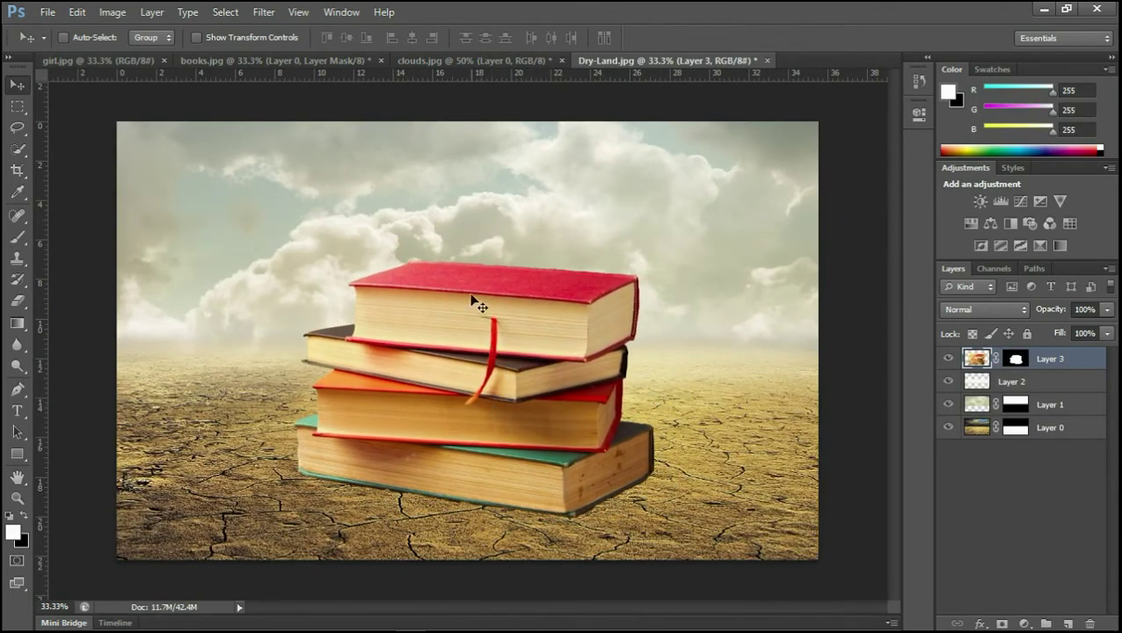
{"action": "left_click", "coordinate": [112, 12]}
{"action": "mouse_move", "coordinate": [78, 13]}
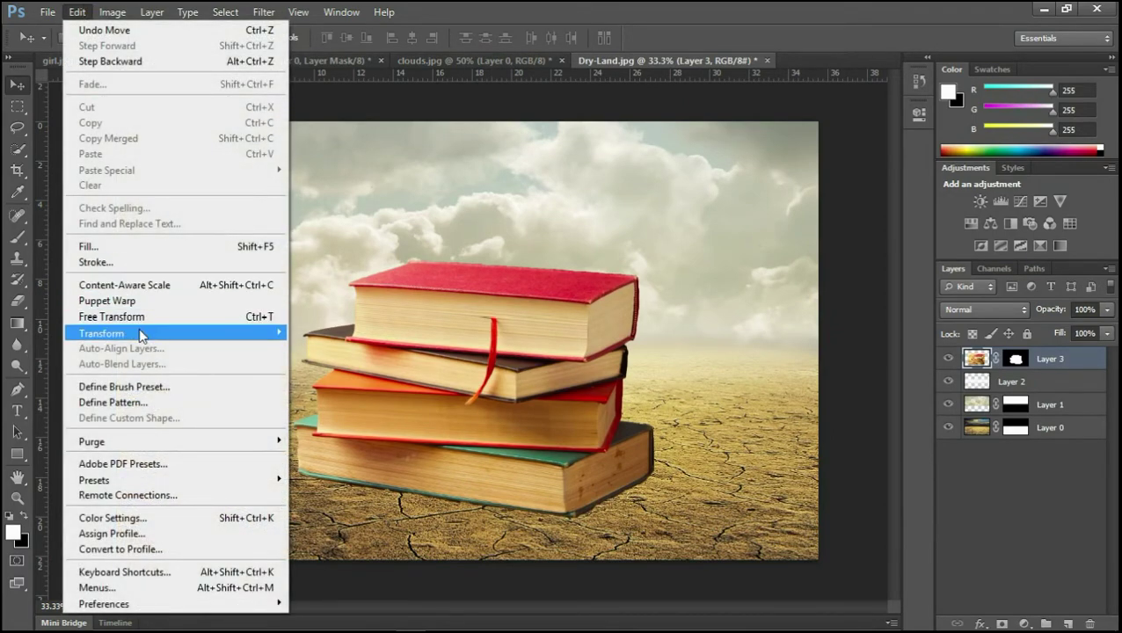
{"action": "mouse_move", "coordinate": [141, 333]}
{"action": "left_click", "coordinate": [175, 317]}
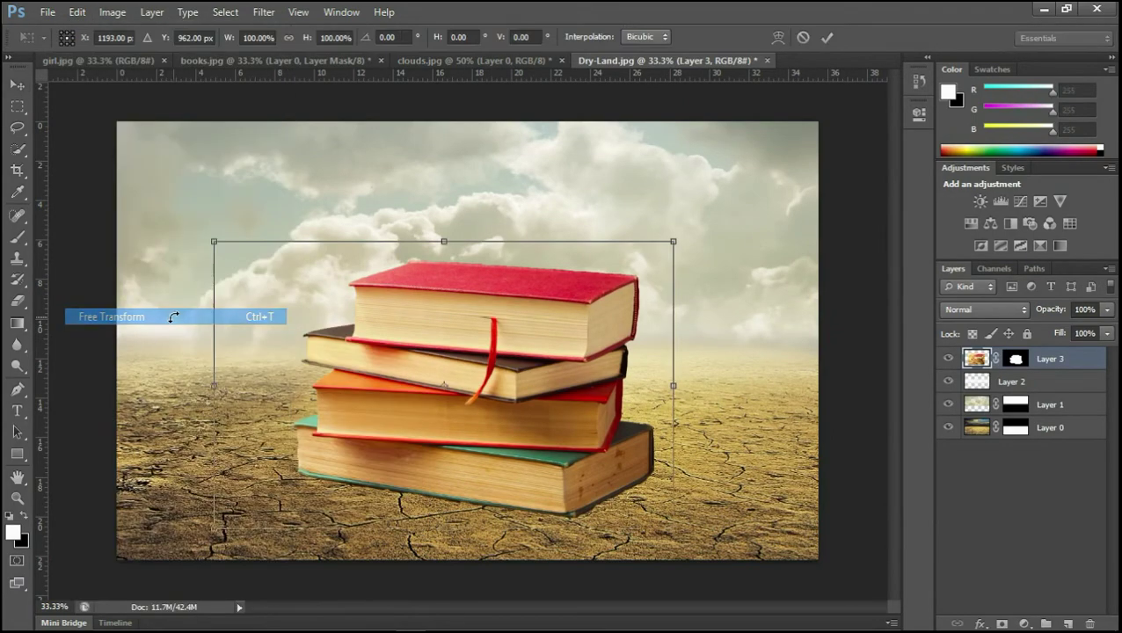
{"action": "left_click_drag", "start_coordinate": [677, 244], "coordinate": [647, 288]}
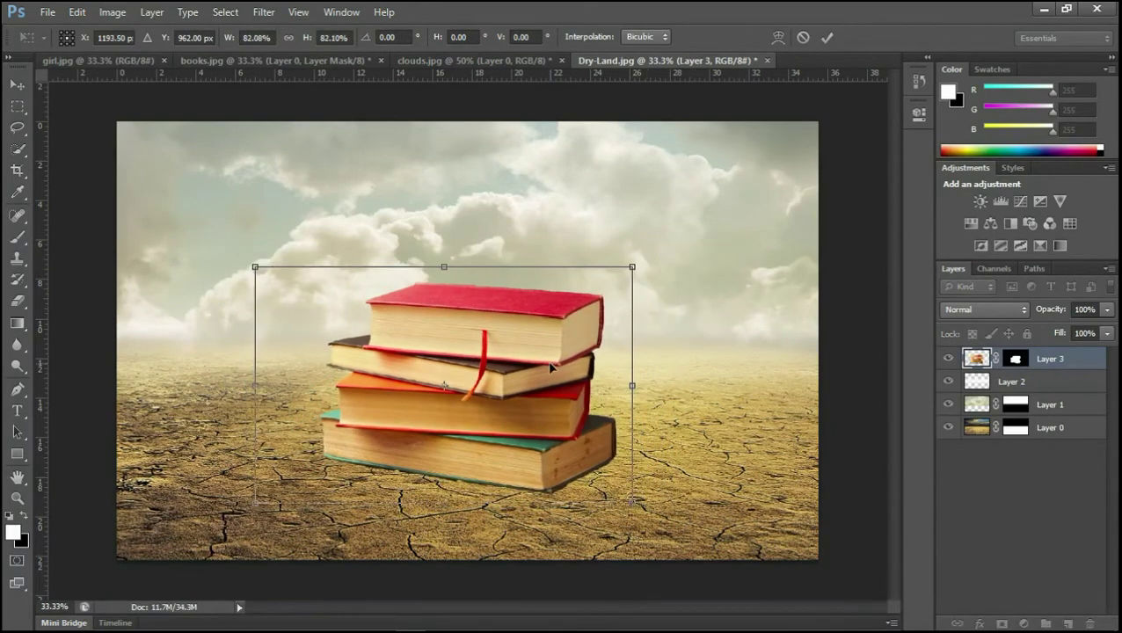
{"action": "left_click_drag", "start_coordinate": [547, 360], "coordinate": [553, 371]}
{"action": "left_click", "coordinate": [827, 39]}
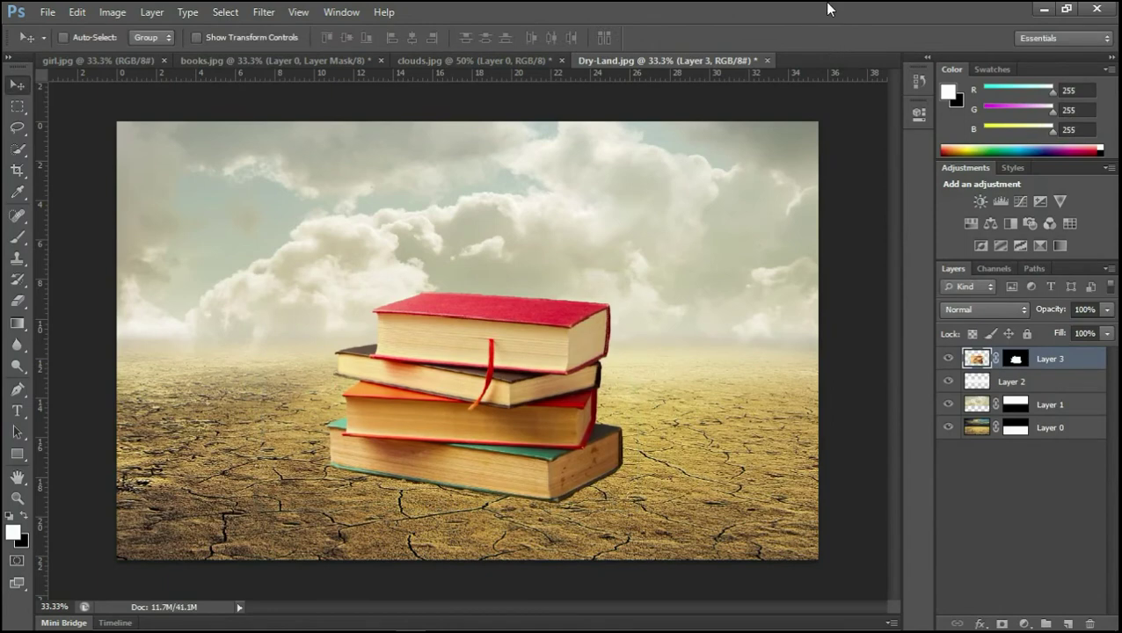
{"action": "left_click", "coordinate": [947, 358]}
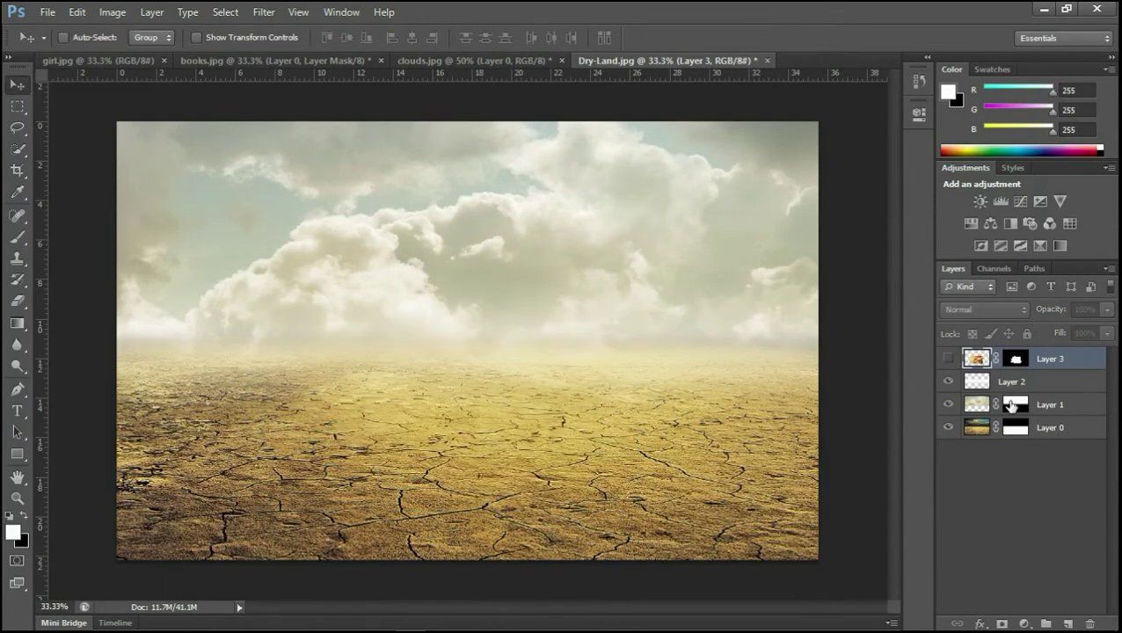
- Add a Color Balance layer above the ground with midtones set to −3, +21, −25
{"action": "left_click", "coordinate": [1051, 404]}
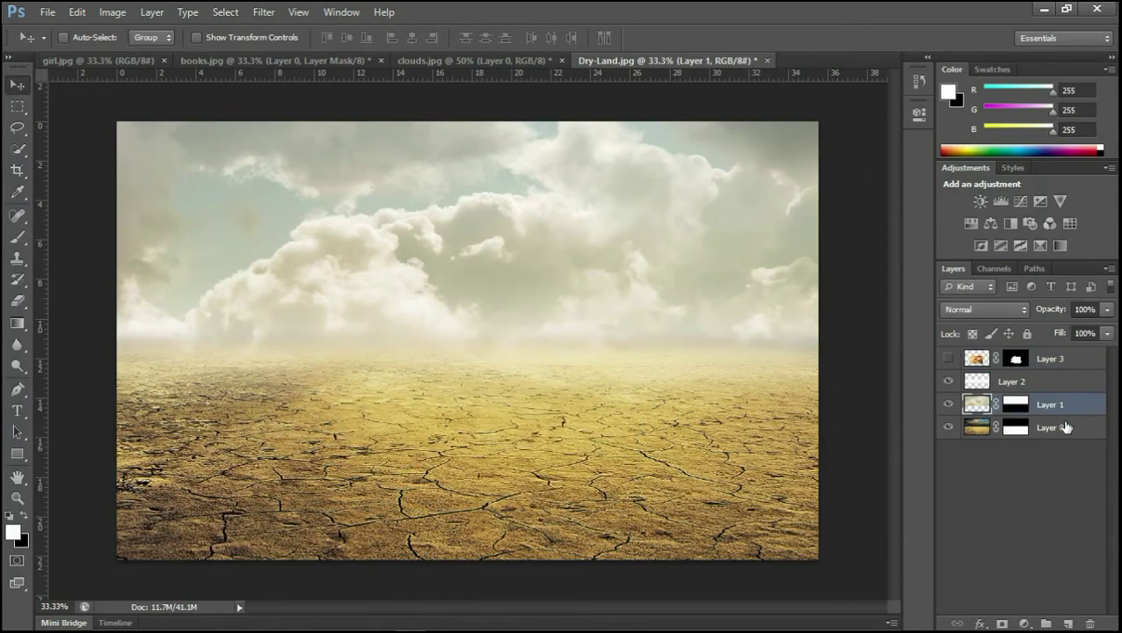
{"action": "left_click", "coordinate": [1064, 428]}
{"action": "left_click", "coordinate": [1024, 623]}
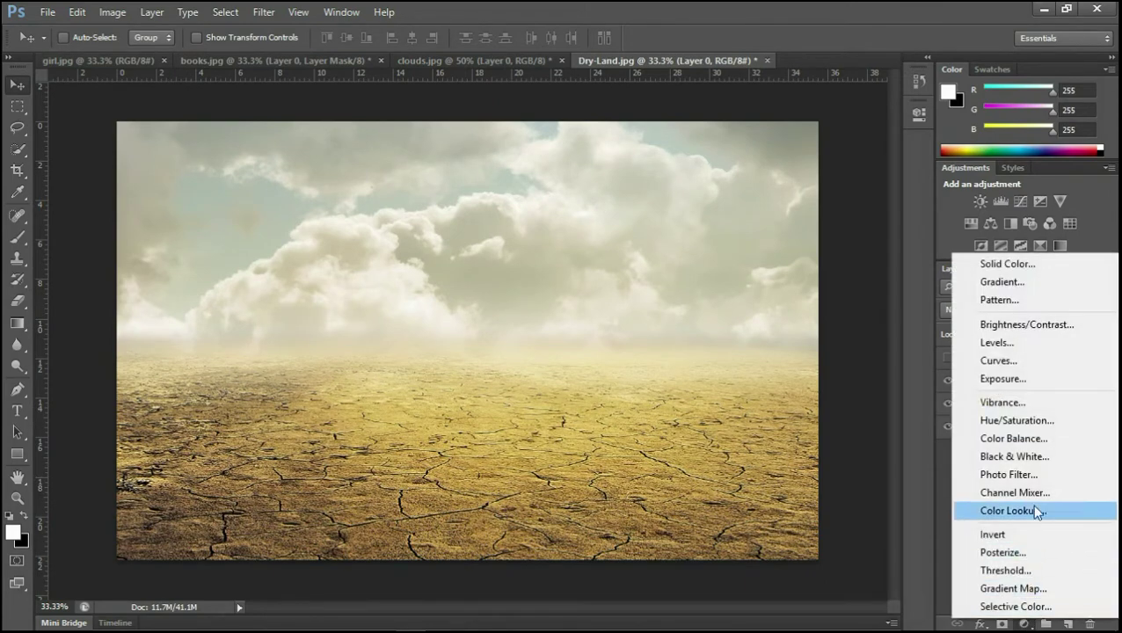
{"action": "left_click", "coordinate": [1038, 439]}
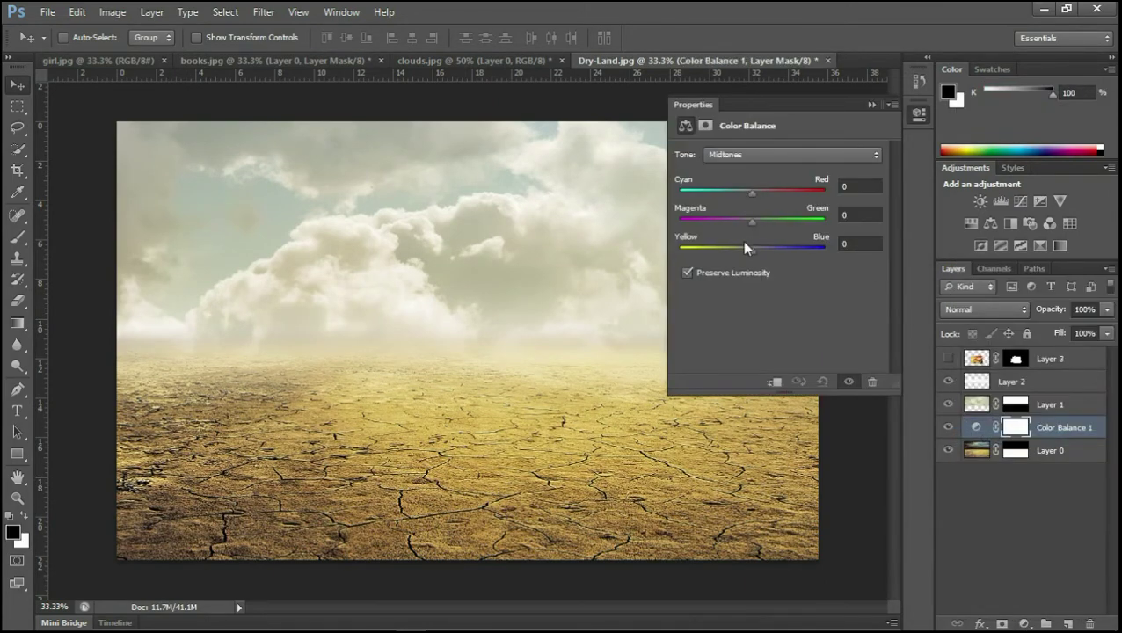
{"action": "mouse_move", "coordinate": [750, 250]}
{"action": "left_mouse_down"}
{"action": "mouse_move", "coordinate": [734, 251]}
{"action": "mouse_move", "coordinate": [768, 222]}
{"action": "mouse_move", "coordinate": [739, 194]}
{"action": "mouse_move", "coordinate": [749, 194]}
{"action": "left_mouse_up"}
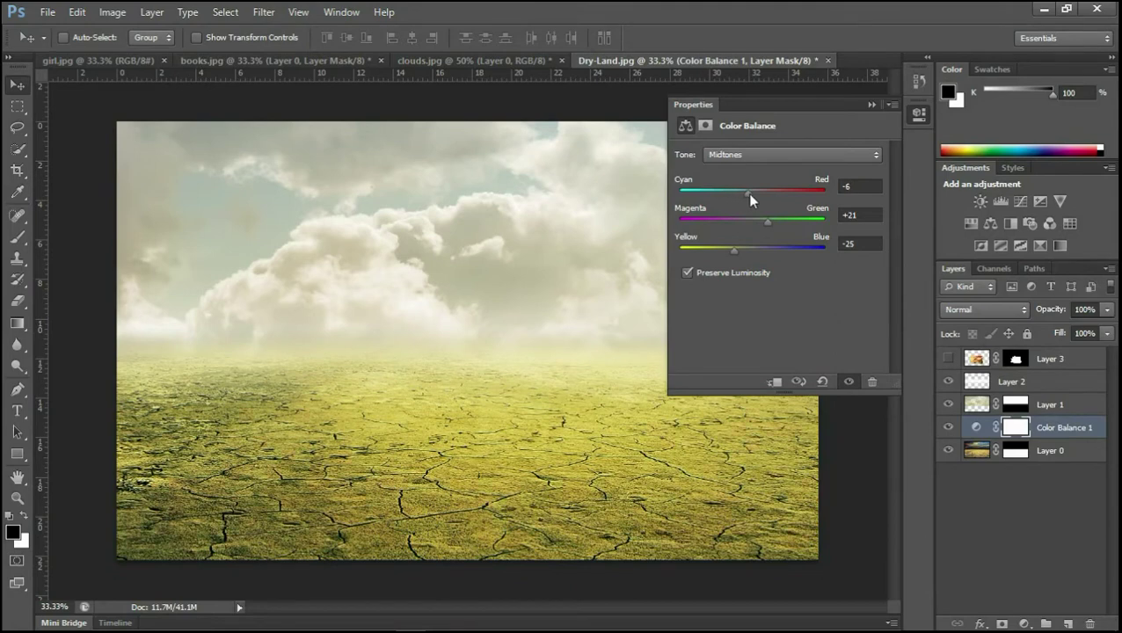
{"action": "left_click", "coordinate": [871, 104]}
- Add a Vibrance adjustment layer with values −13 and −23 to mute the ground
{"action": "left_click", "coordinate": [1022, 621]}
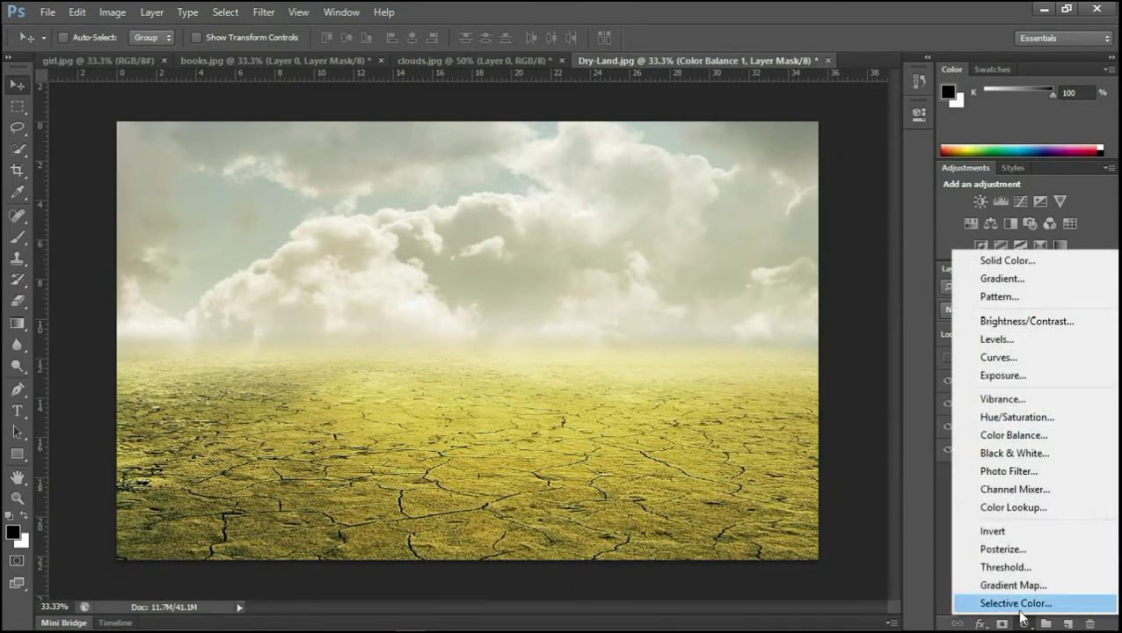
{"action": "left_click", "coordinate": [976, 404]}
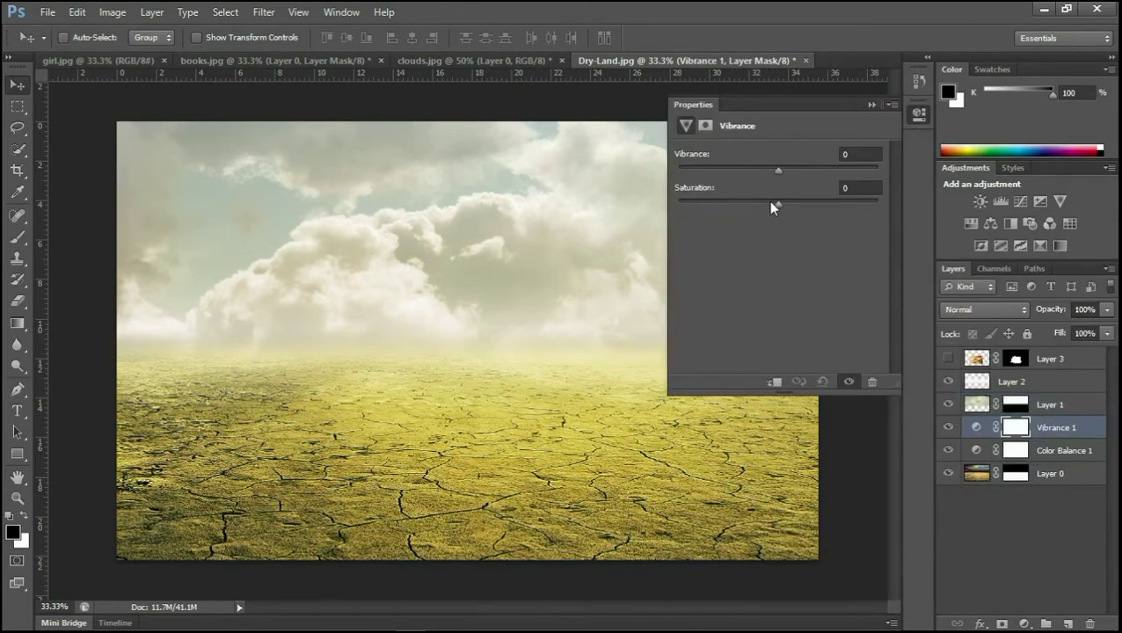
{"action": "left_click_drag", "start_coordinate": [778, 170], "coordinate": [764, 167]}
{"action": "left_click", "coordinate": [871, 104]}
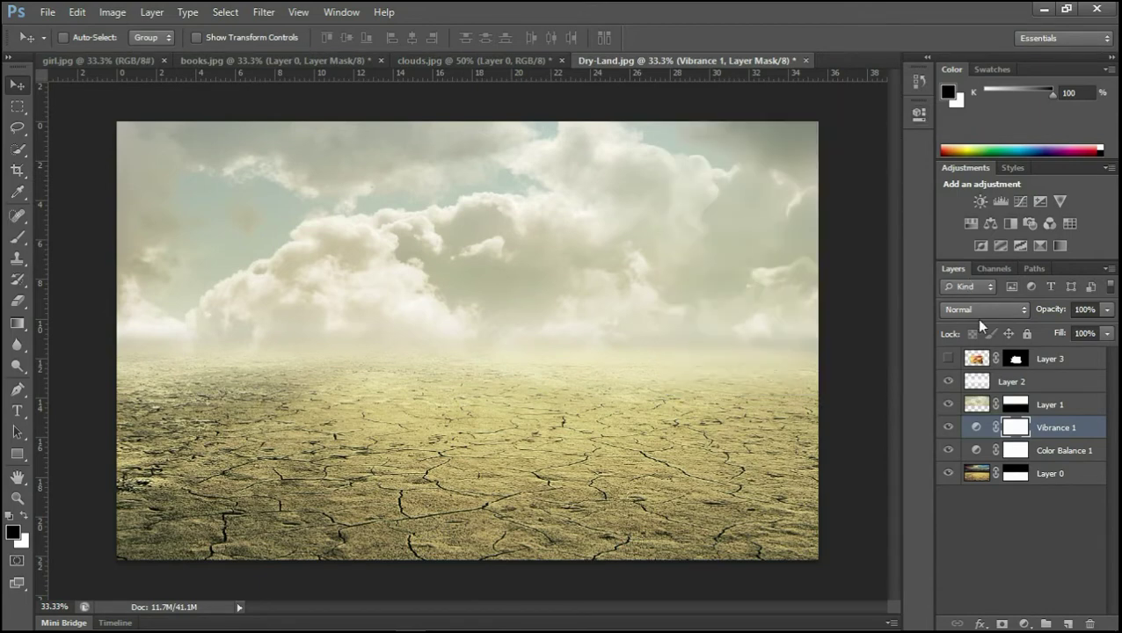
{"action": "left_click", "coordinate": [1046, 411]}
- Add Color Balance 2 above Layer 1 with midtones Green +10 and Blue −28
{"action": "left_click", "coordinate": [1023, 622]}
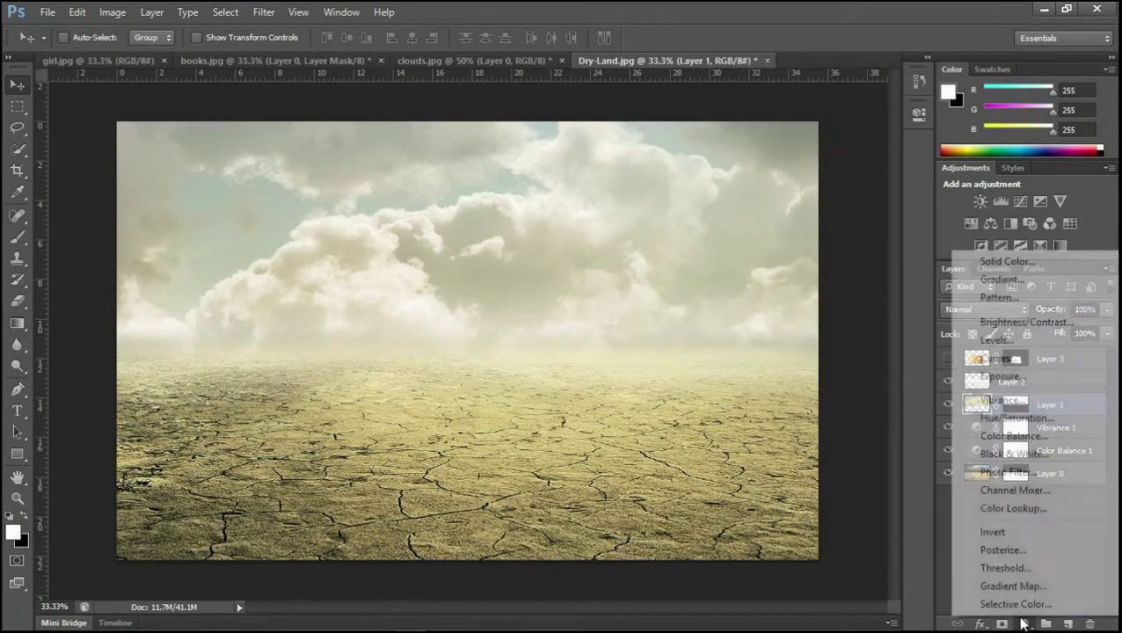
{"action": "left_click", "coordinate": [1020, 436]}
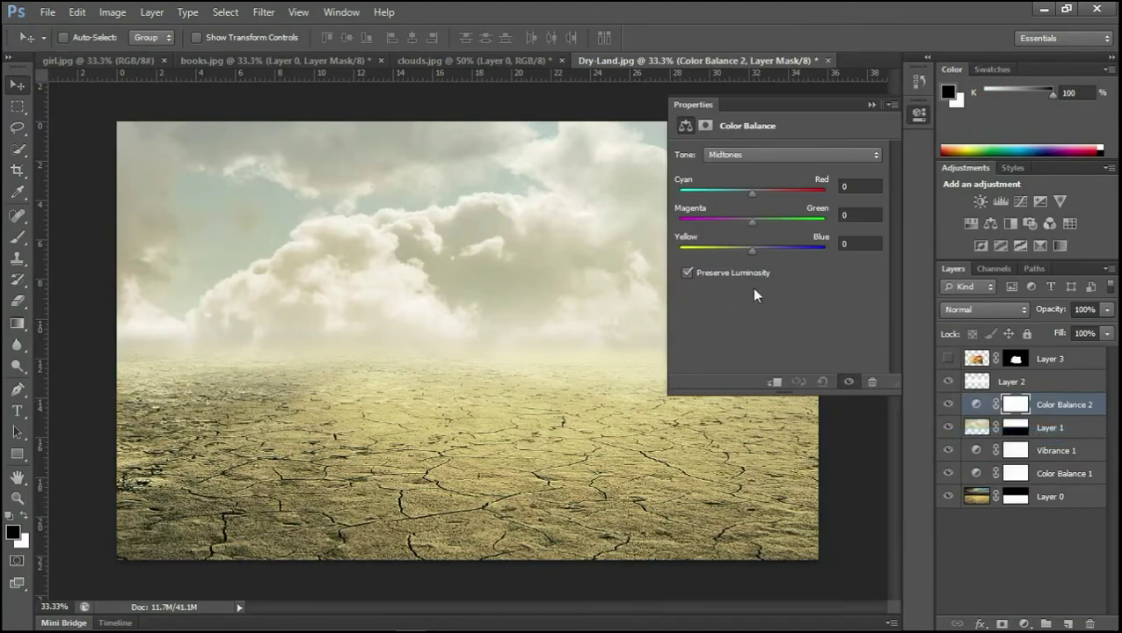
{"action": "mouse_move", "coordinate": [750, 248]}
{"action": "left_mouse_down"}
{"action": "mouse_move", "coordinate": [732, 251]}
{"action": "mouse_move", "coordinate": [760, 226]}
{"action": "left_mouse_up"}
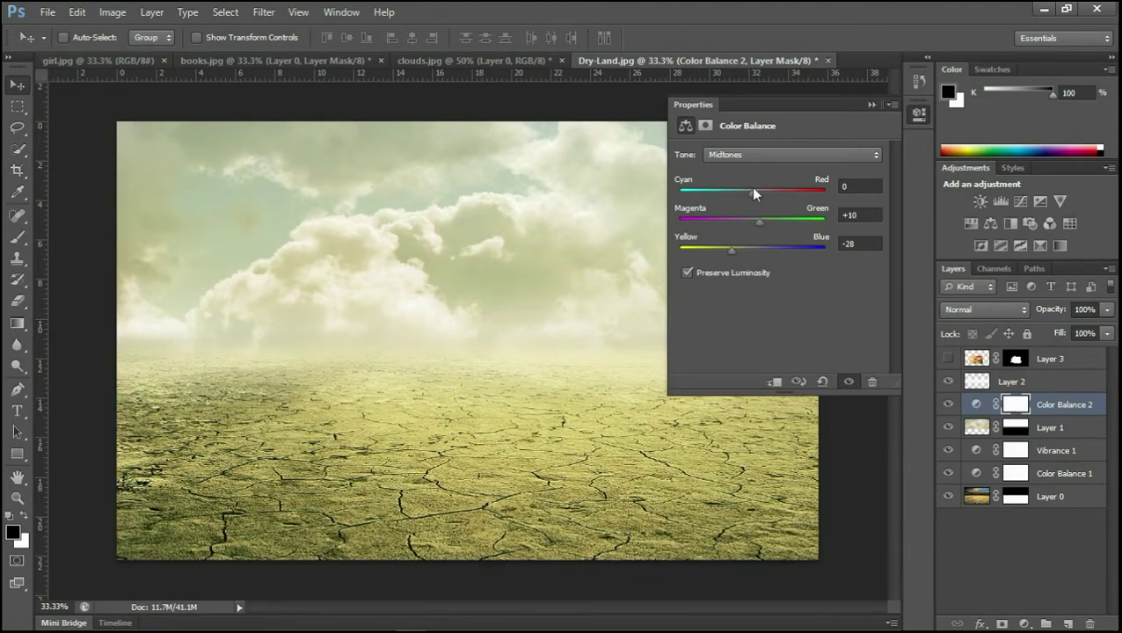
{"action": "left_click_drag", "start_coordinate": [752, 188], "coordinate": [744, 189]}
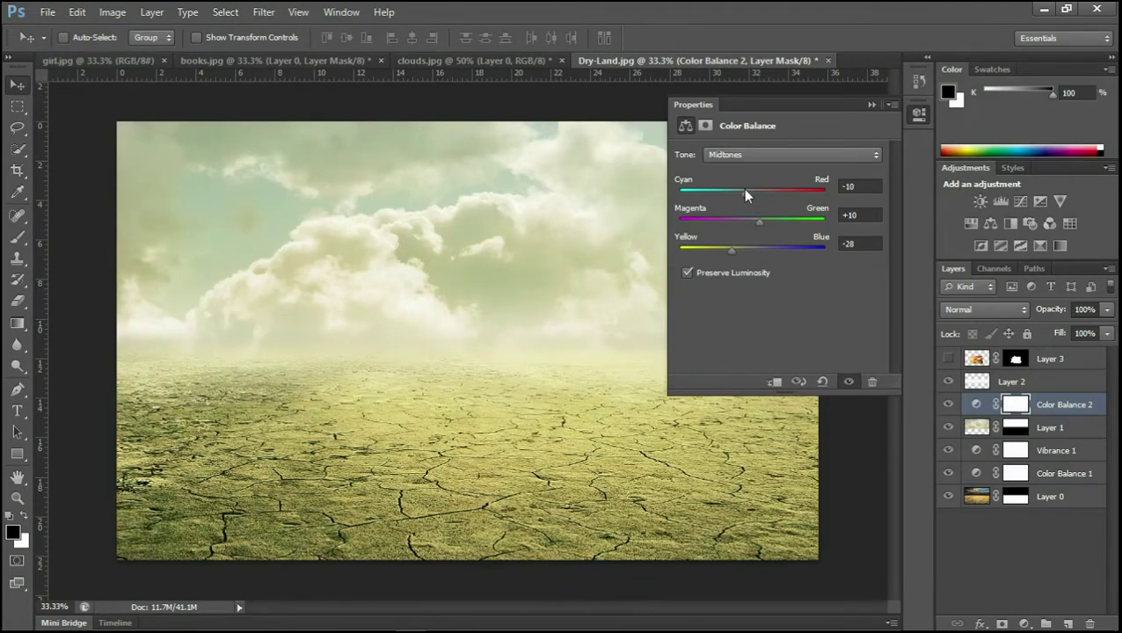
{"action": "left_click", "coordinate": [870, 104]}
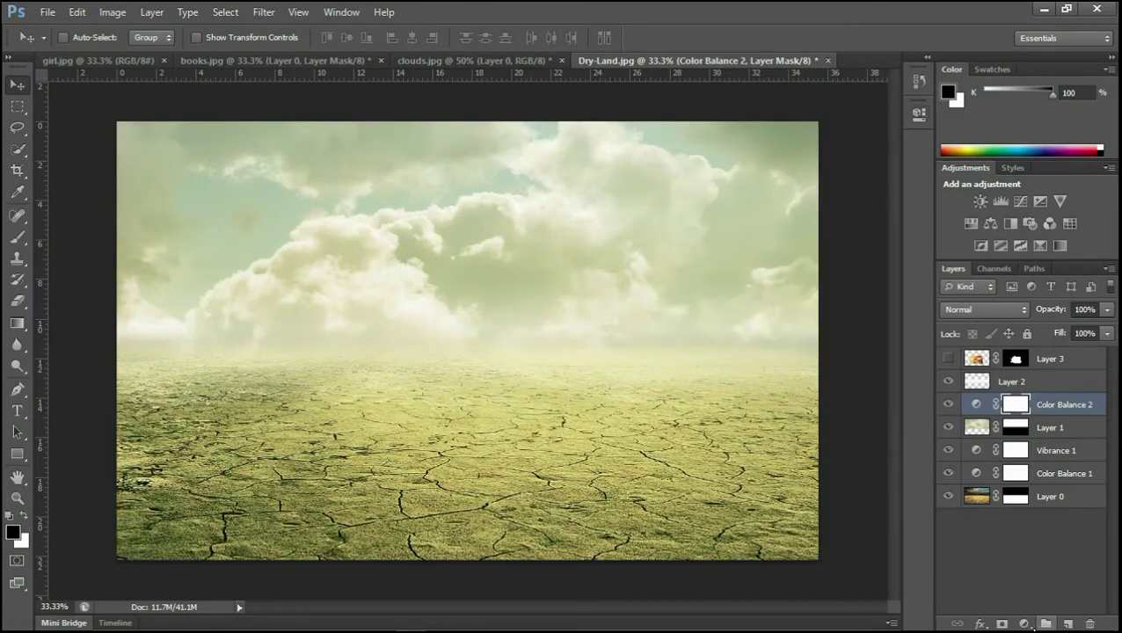
- Add Vibrance 2 with saturation −31 and lowered vibrance, clipped to Color Balance 2
{"action": "left_click", "coordinate": [1023, 623]}
{"action": "left_click", "coordinate": [1002, 407]}
{"action": "left_click_drag", "start_coordinate": [779, 200], "coordinate": [756, 203]}
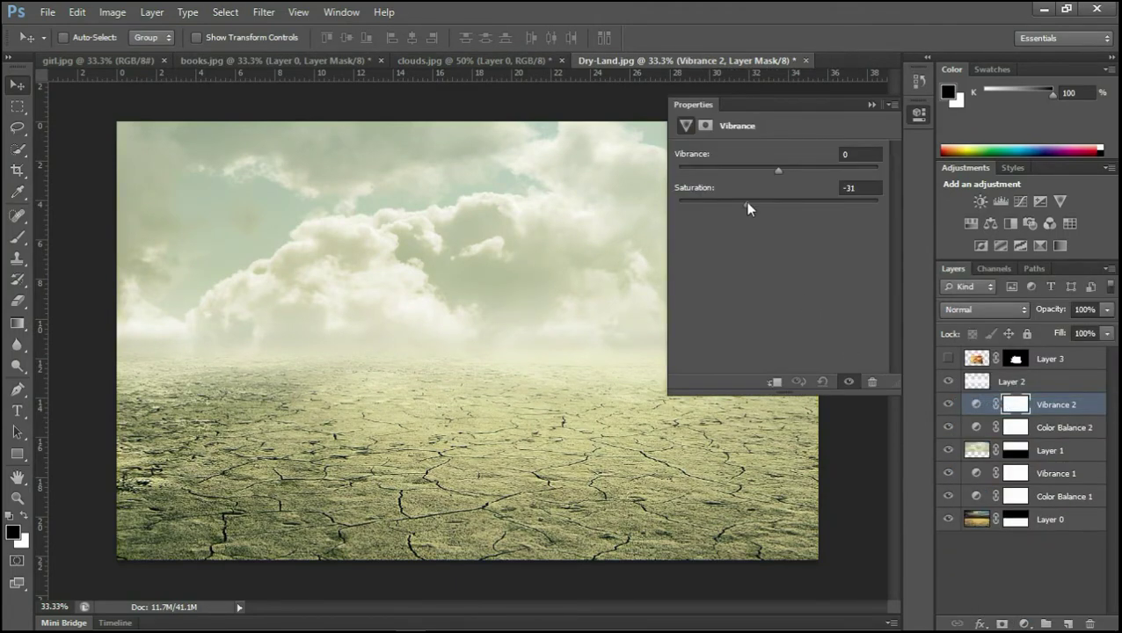
{"action": "left_click", "coordinate": [773, 383]}
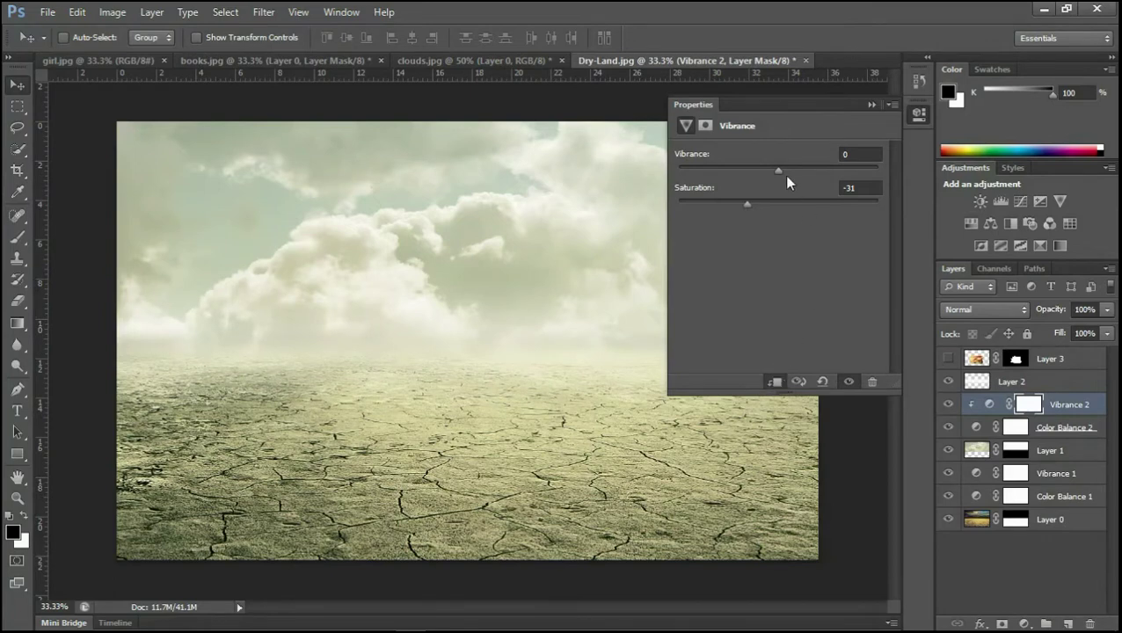
{"action": "mouse_move", "coordinate": [774, 167]}
{"action": "left_mouse_down"}
{"action": "mouse_move", "coordinate": [761, 167]}
{"action": "mouse_move", "coordinate": [760, 205]}
{"action": "left_mouse_up"}
{"action": "left_click", "coordinate": [869, 104]}
{"action": "double_click", "coordinate": [1021, 432]}
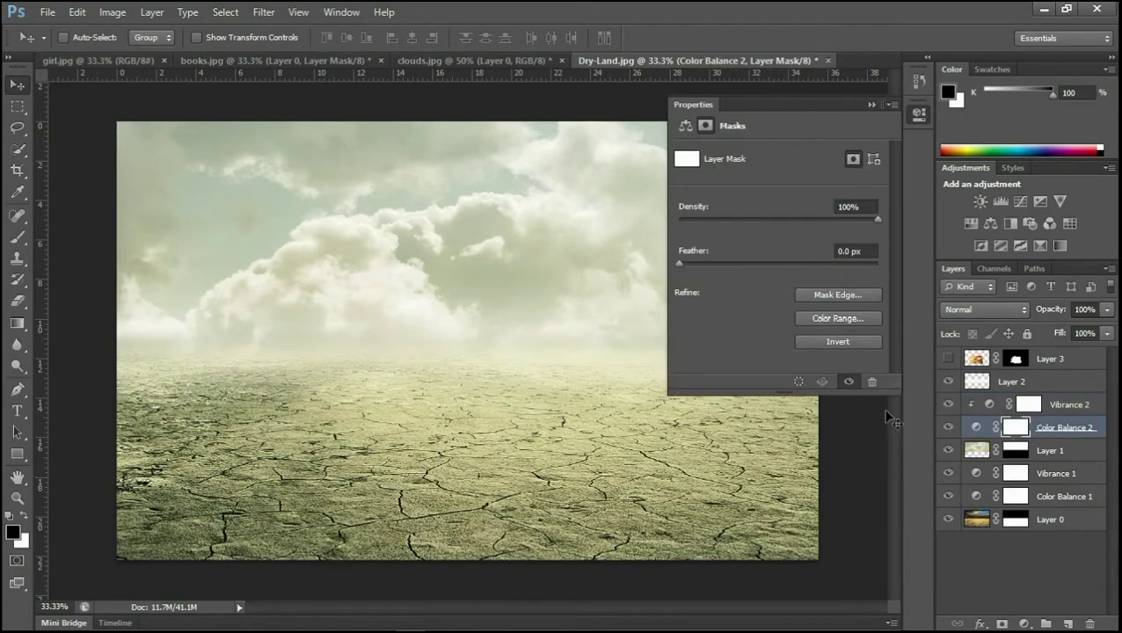
{"action": "left_click", "coordinate": [685, 125]}
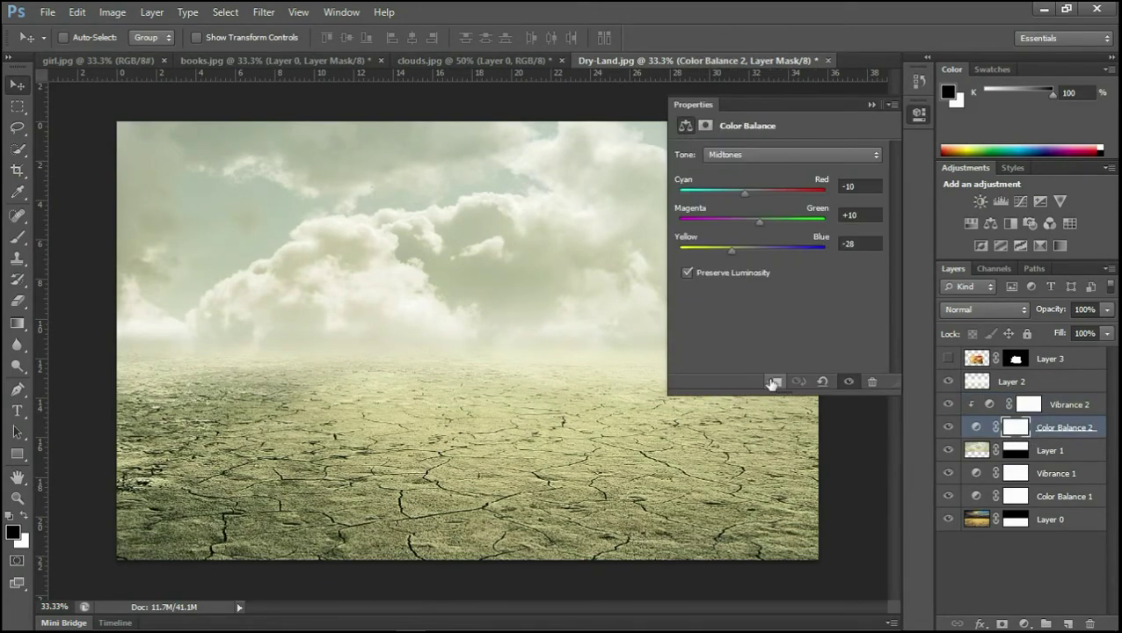
- Clip Color Balance 2 to Layer 1, push its midtones toward yellow and cyan–red to 0
{"action": "left_click", "coordinate": [773, 381]}
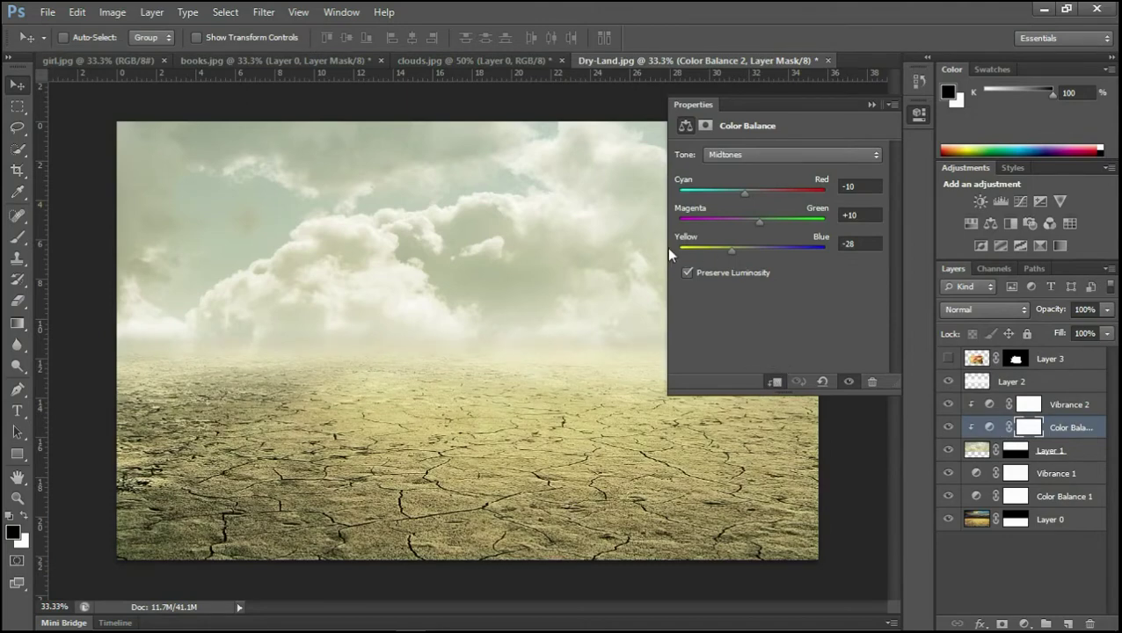
{"action": "mouse_move", "coordinate": [713, 245]}
{"action": "left_mouse_down"}
{"action": "mouse_move", "coordinate": [726, 249]}
{"action": "mouse_move", "coordinate": [748, 221]}
{"action": "left_mouse_up"}
{"action": "mouse_move", "coordinate": [741, 189]}
{"action": "left_mouse_down"}
{"action": "mouse_move", "coordinate": [754, 190]}
{"action": "mouse_move", "coordinate": [745, 220]}
{"action": "left_mouse_up"}
{"action": "left_click_drag", "start_coordinate": [750, 250], "coordinate": [726, 251]}
- Shift the Color Balance 2 shadows toward red and magenta, then adjust its highlights
{"action": "left_click", "coordinate": [740, 154]}
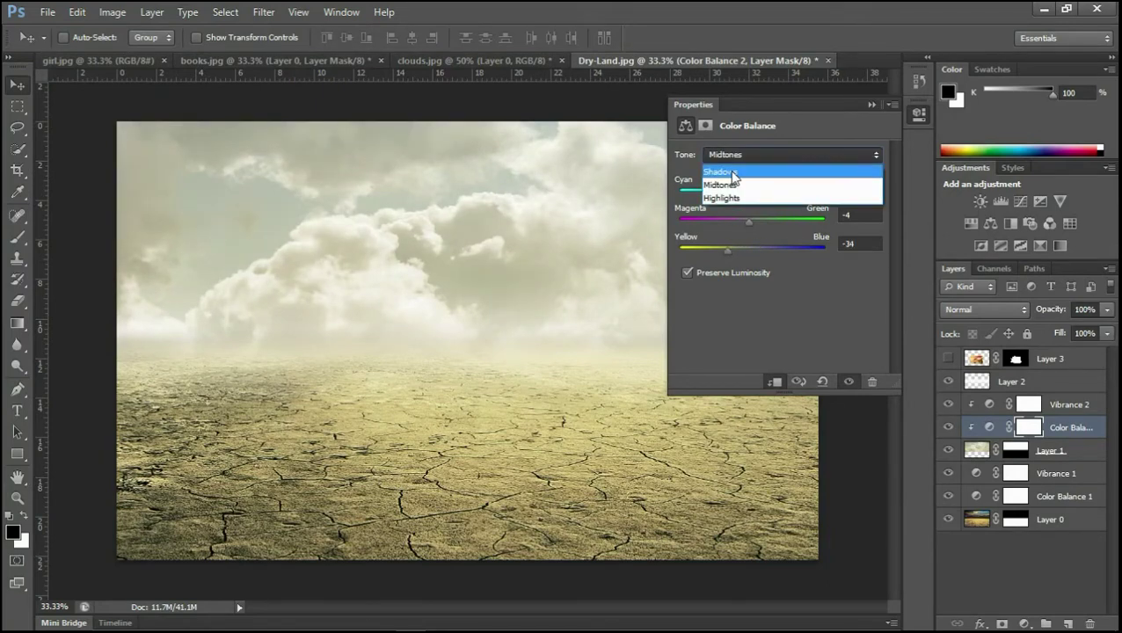
{"action": "left_click", "coordinate": [730, 168]}
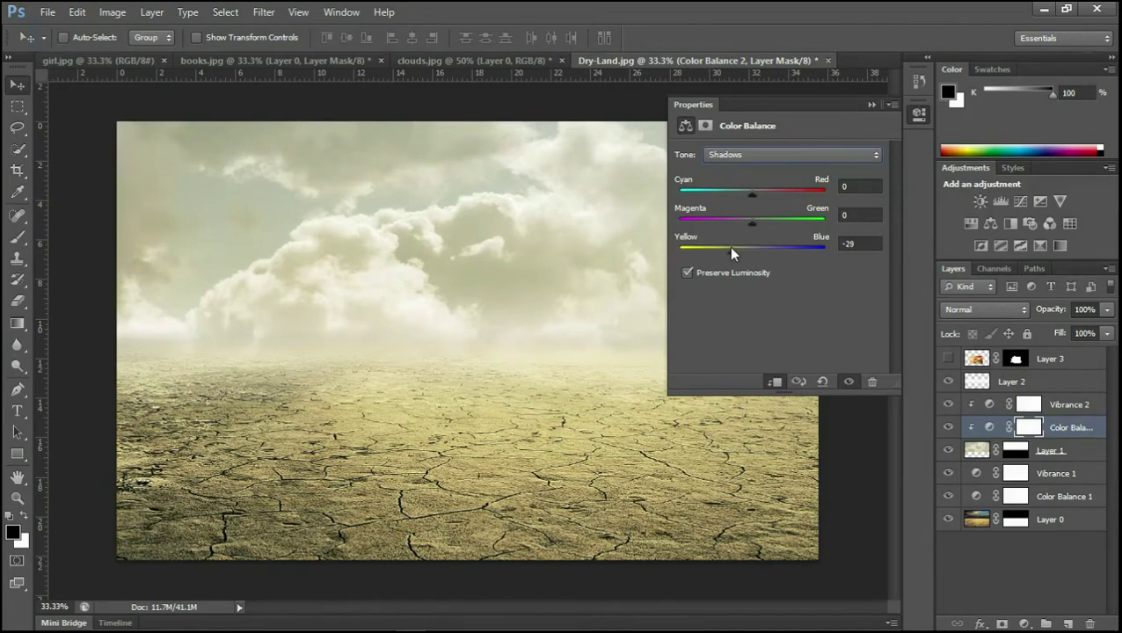
{"action": "mouse_move", "coordinate": [753, 193]}
{"action": "left_mouse_down"}
{"action": "mouse_move", "coordinate": [744, 247]}
{"action": "mouse_move", "coordinate": [747, 222]}
{"action": "mouse_move", "coordinate": [754, 230]}
{"action": "mouse_move", "coordinate": [741, 193]}
{"action": "mouse_move", "coordinate": [752, 192]}
{"action": "left_mouse_up"}
{"action": "left_click", "coordinate": [747, 156]}
{"action": "left_click", "coordinate": [744, 198]}
- Lower the Vibrance 2 saturation to −40
{"action": "left_click", "coordinate": [1027, 406]}
{"action": "left_click", "coordinate": [686, 126]}
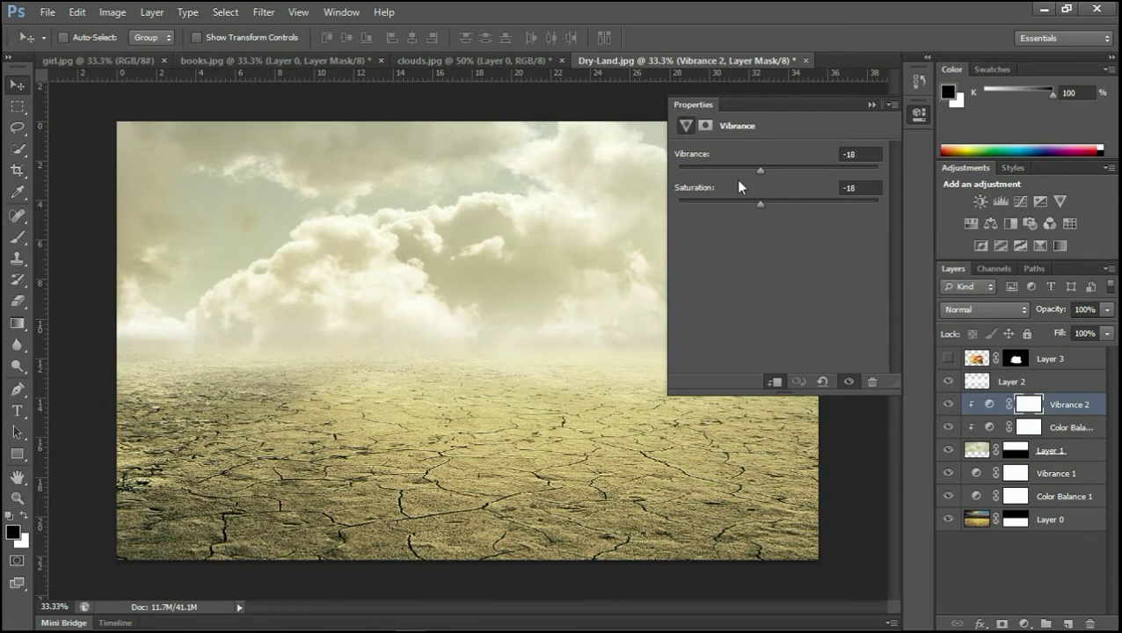
{"action": "left_click_drag", "start_coordinate": [743, 210], "coordinate": [739, 211]}
- Make Layer 3's book stack visible again and make it the active layer
{"action": "left_click", "coordinate": [870, 104]}
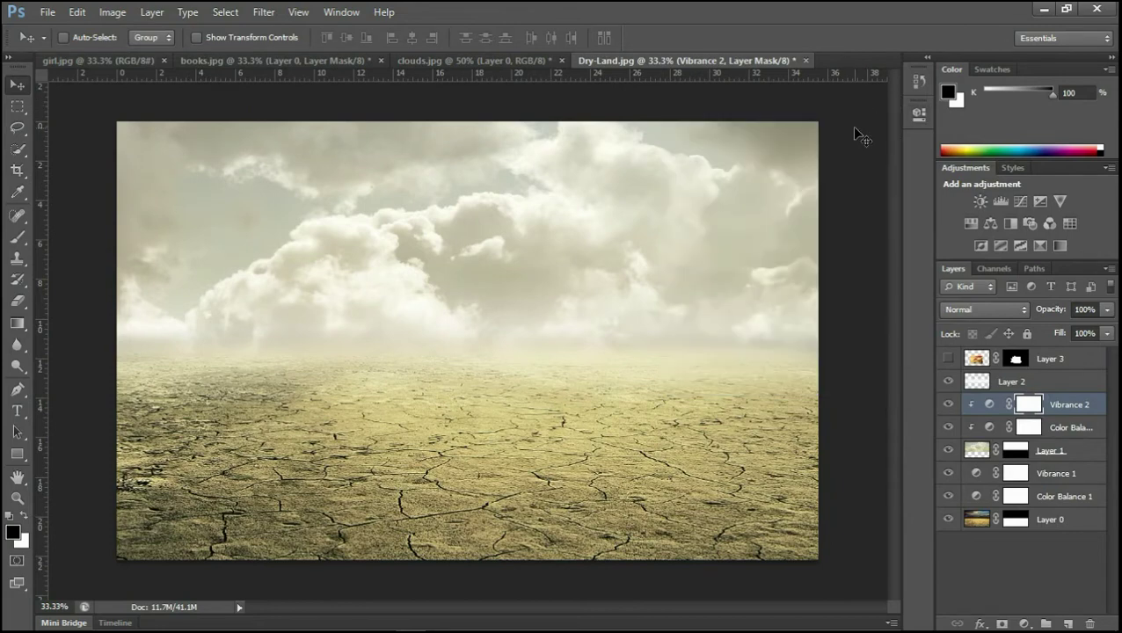
{"action": "left_click", "coordinate": [948, 362]}
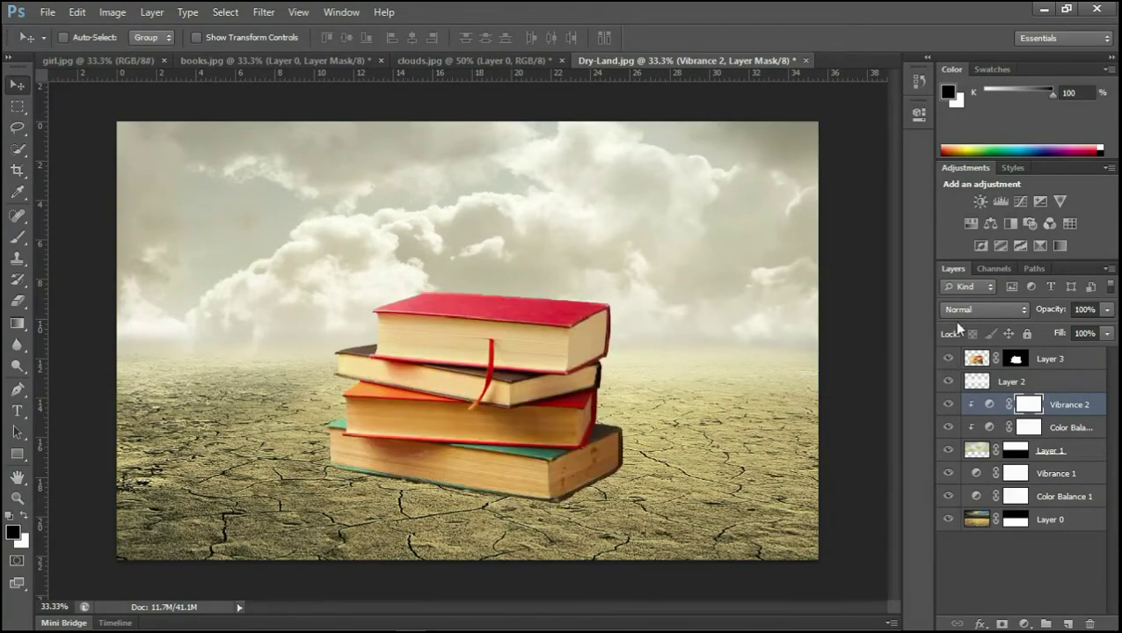
{"action": "left_click", "coordinate": [1074, 361]}
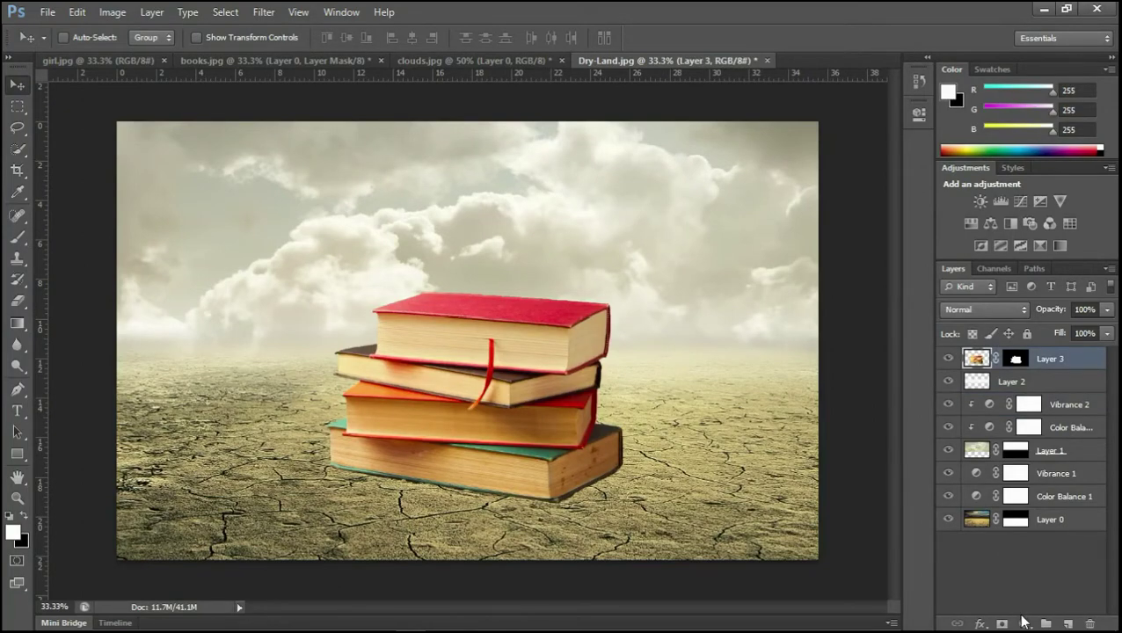
{"action": "left_click", "coordinate": [1022, 622]}
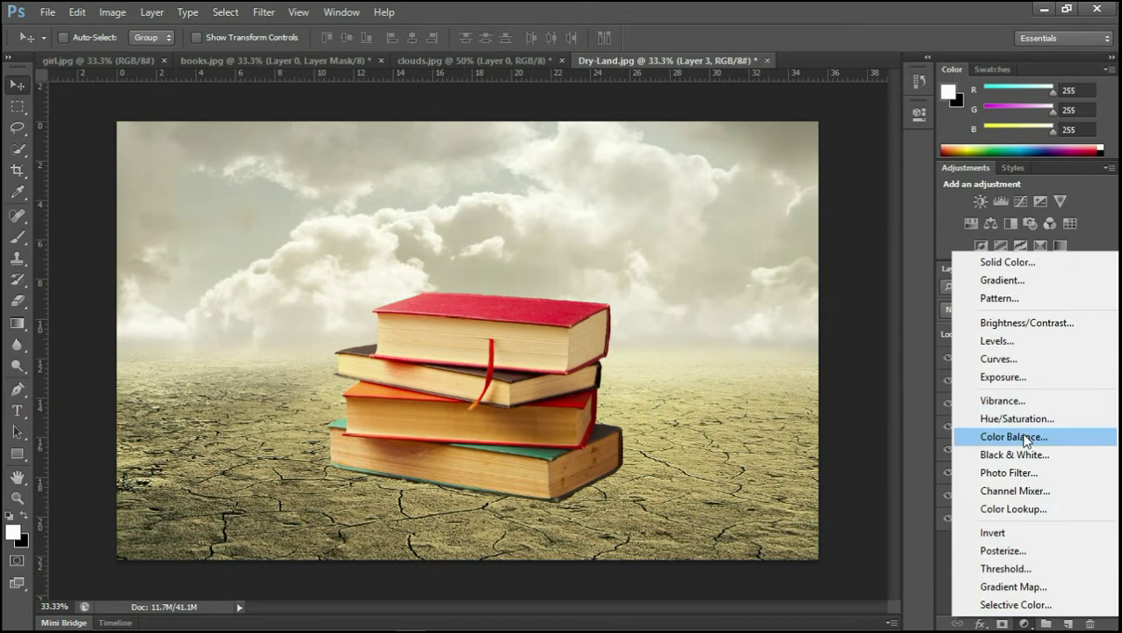
- Add Color Balance 3 clipped to Layer 3 with Yellow–Blue at −24
{"action": "left_click", "coordinate": [1011, 437]}
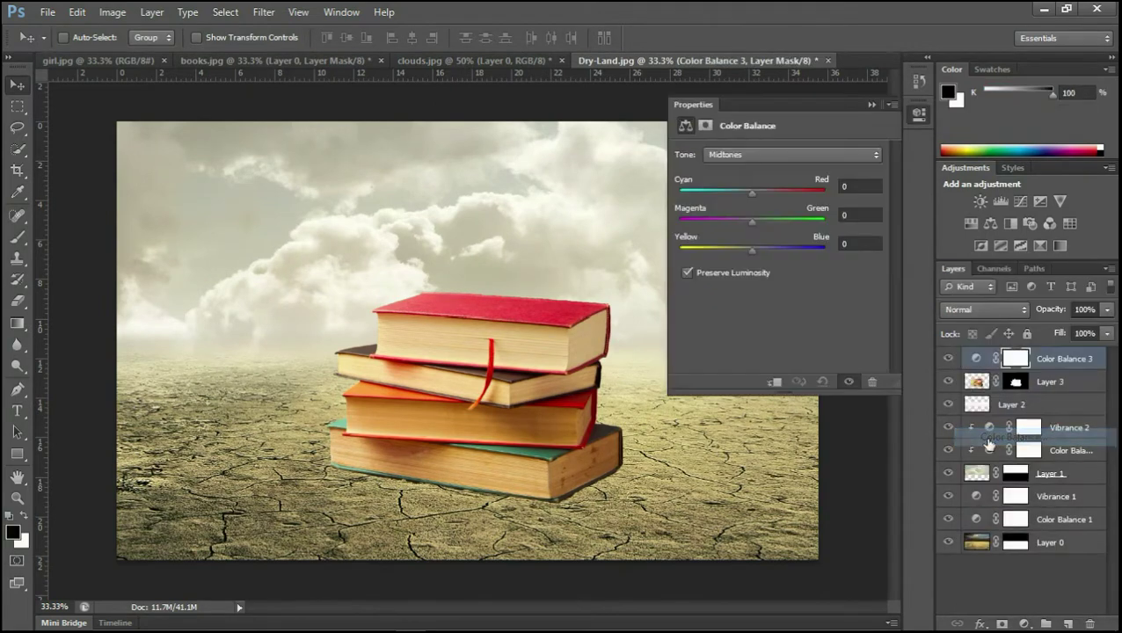
{"action": "left_click", "coordinate": [776, 384]}
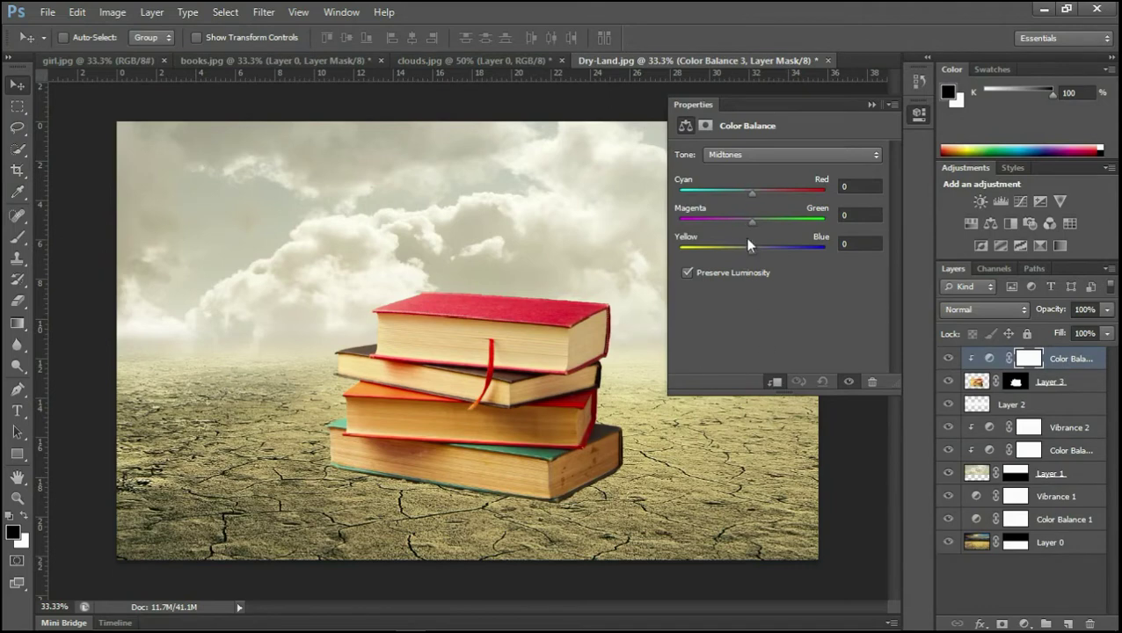
{"action": "left_click_drag", "start_coordinate": [752, 248], "coordinate": [735, 251]}
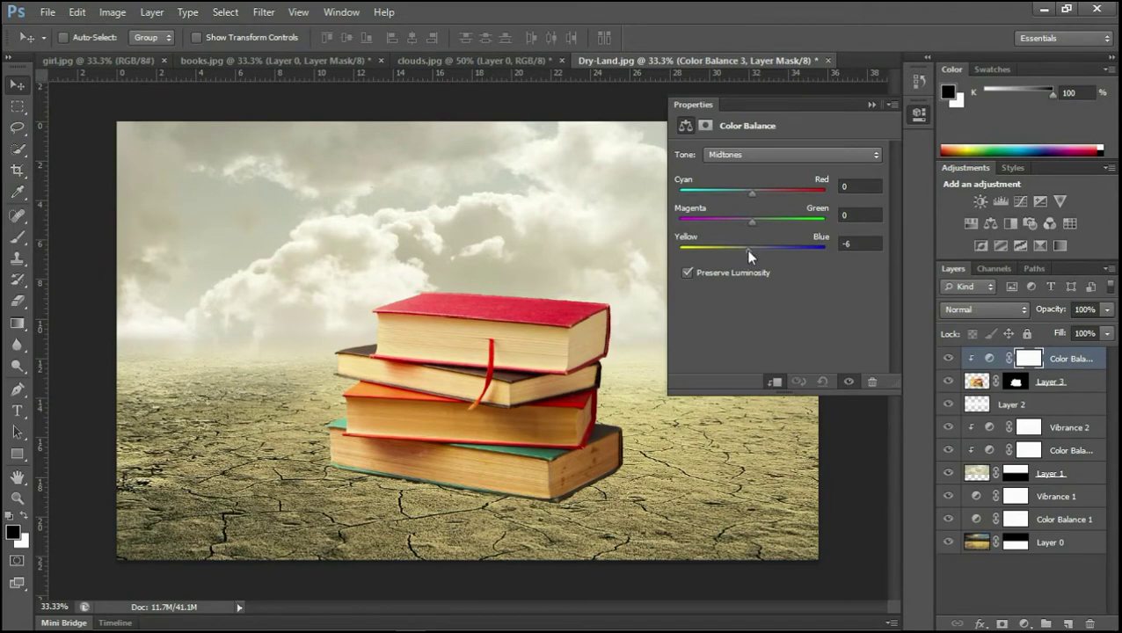
- Add Vibrance 3 clipped to the books with saturation −55 and vibrance −59
{"action": "left_click", "coordinate": [1023, 623]}
{"action": "left_click", "coordinate": [1015, 403]}
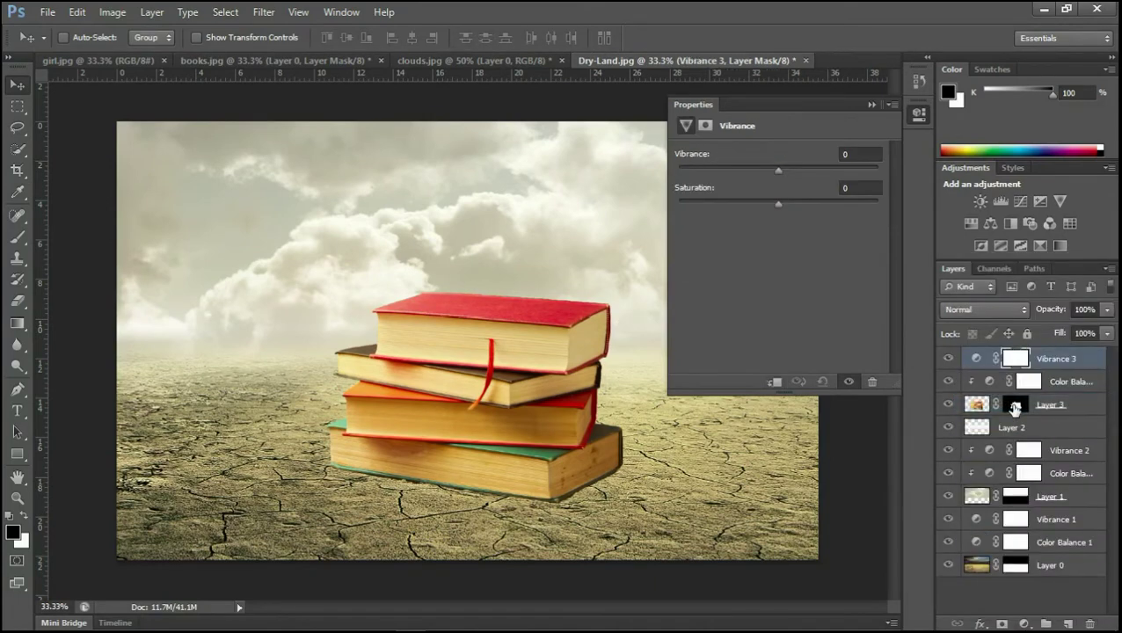
{"action": "left_click", "coordinate": [775, 382]}
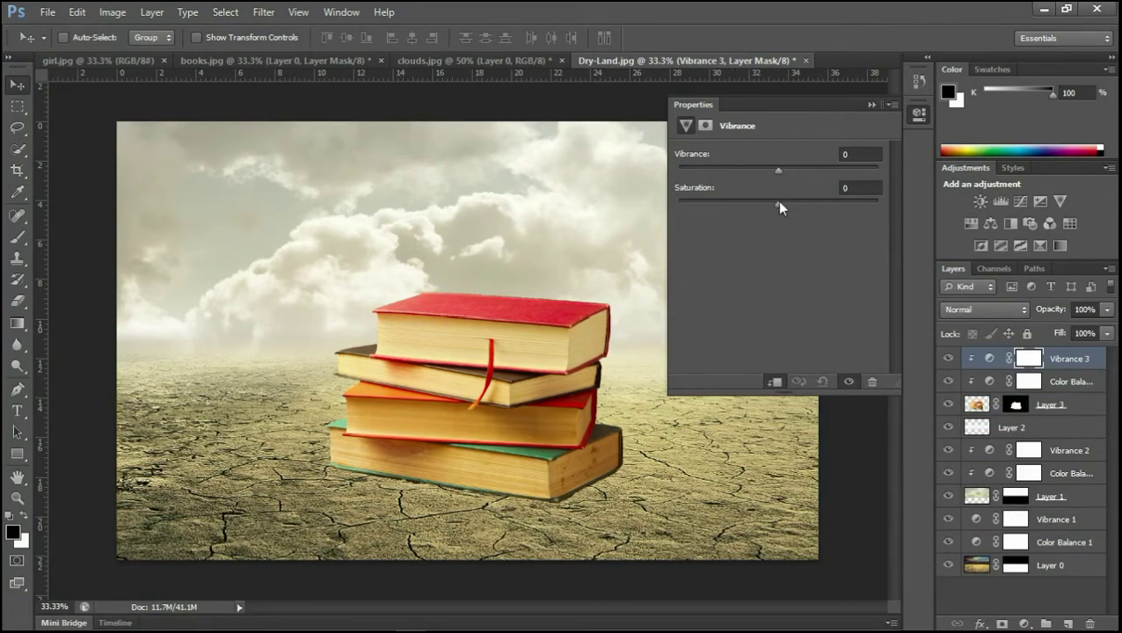
{"action": "left_click_drag", "start_coordinate": [777, 203], "coordinate": [728, 208]}
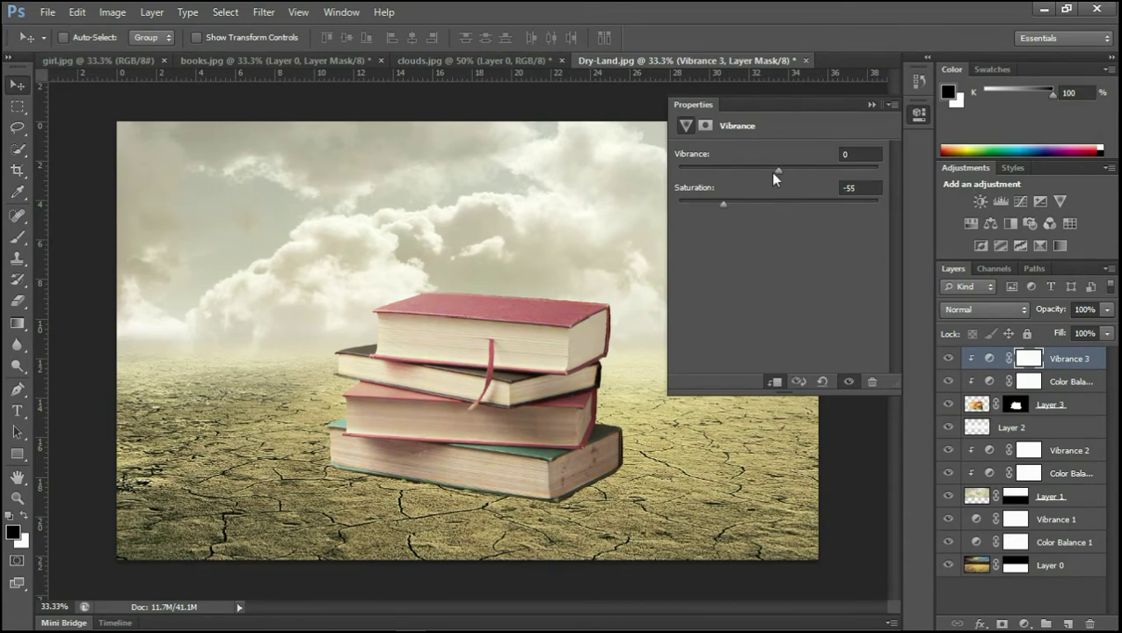
{"action": "left_click_drag", "start_coordinate": [773, 175], "coordinate": [719, 172]}
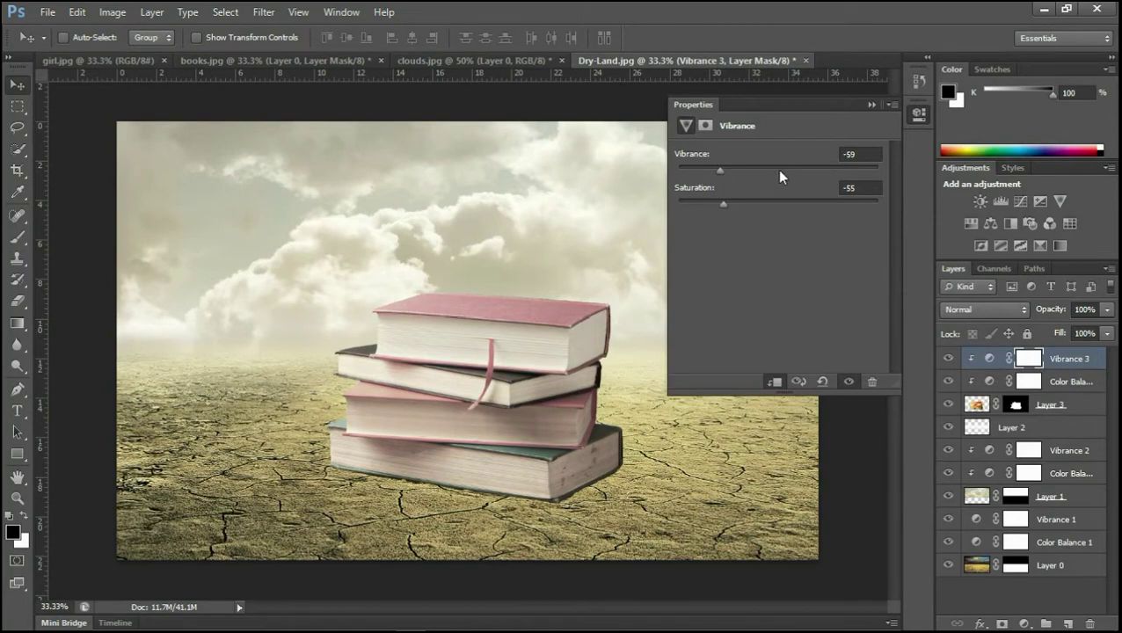
{"action": "left_click", "coordinate": [1069, 384]}
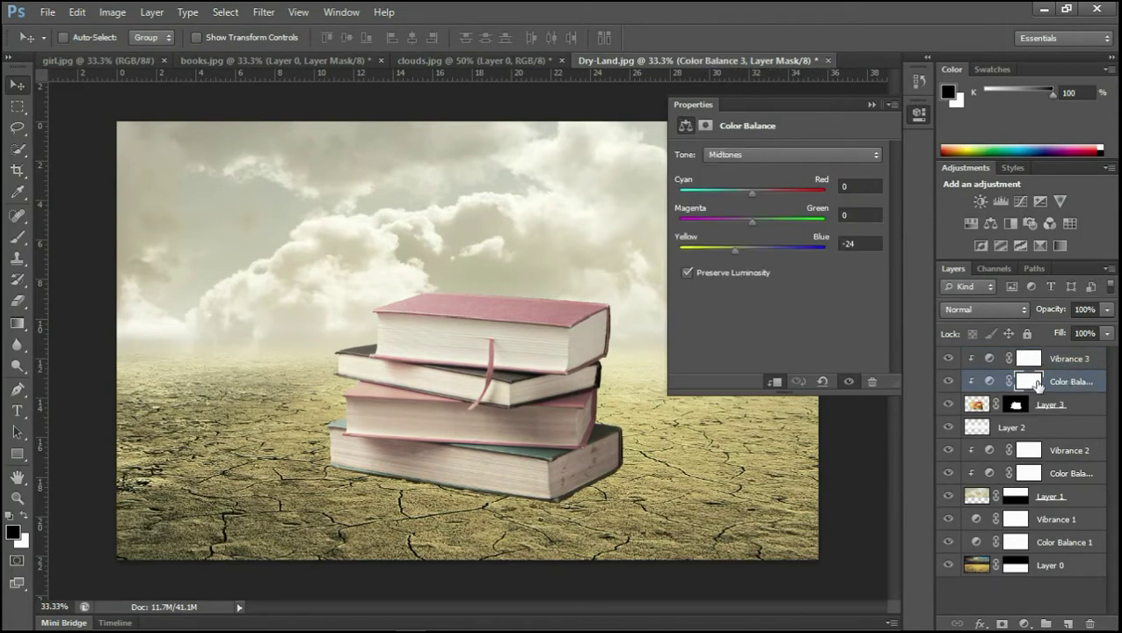
- Push Color Balance 3 midtones further toward yellow and toward cyan
{"action": "left_click", "coordinate": [1034, 382]}
{"action": "left_click", "coordinate": [686, 126]}
{"action": "left_click_drag", "start_coordinate": [726, 248], "coordinate": [686, 247]}
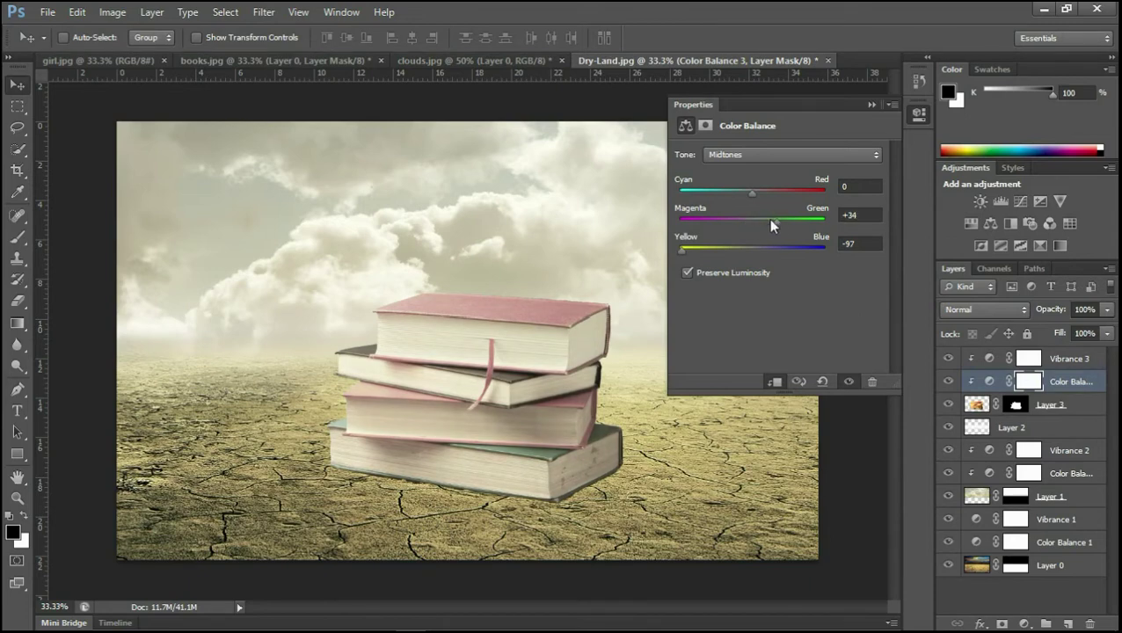
{"action": "left_click_drag", "start_coordinate": [746, 189], "coordinate": [713, 191]}
- Warm the Color Balance 3 highlights toward red and yellow
{"action": "left_click", "coordinate": [757, 153]}
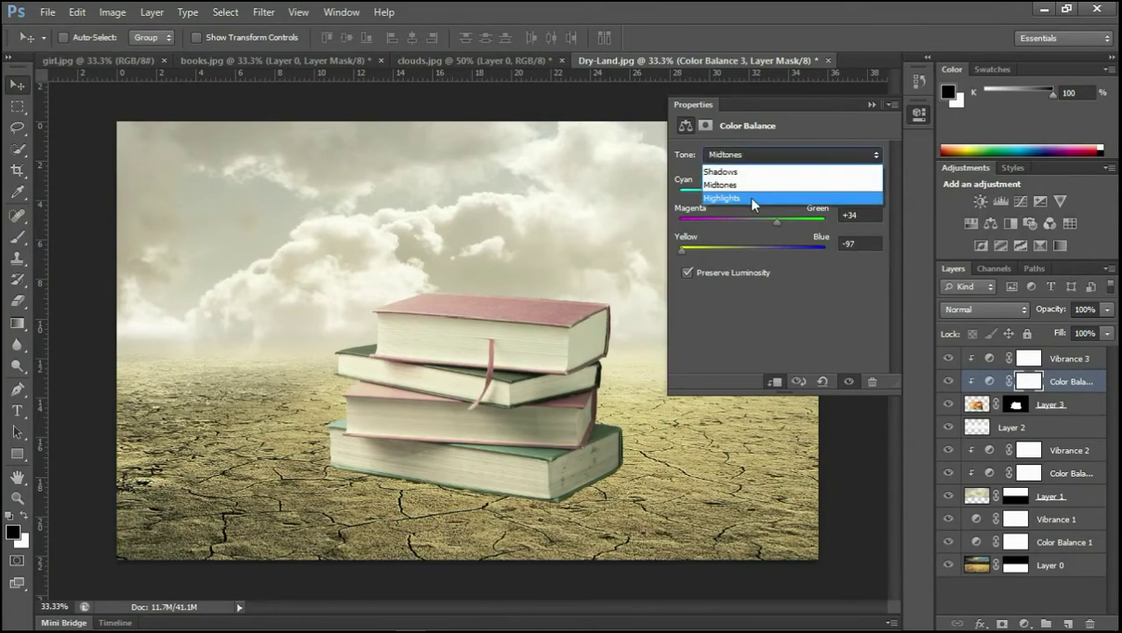
{"action": "left_click", "coordinate": [748, 195]}
{"action": "left_click_drag", "start_coordinate": [751, 195], "coordinate": [762, 189]}
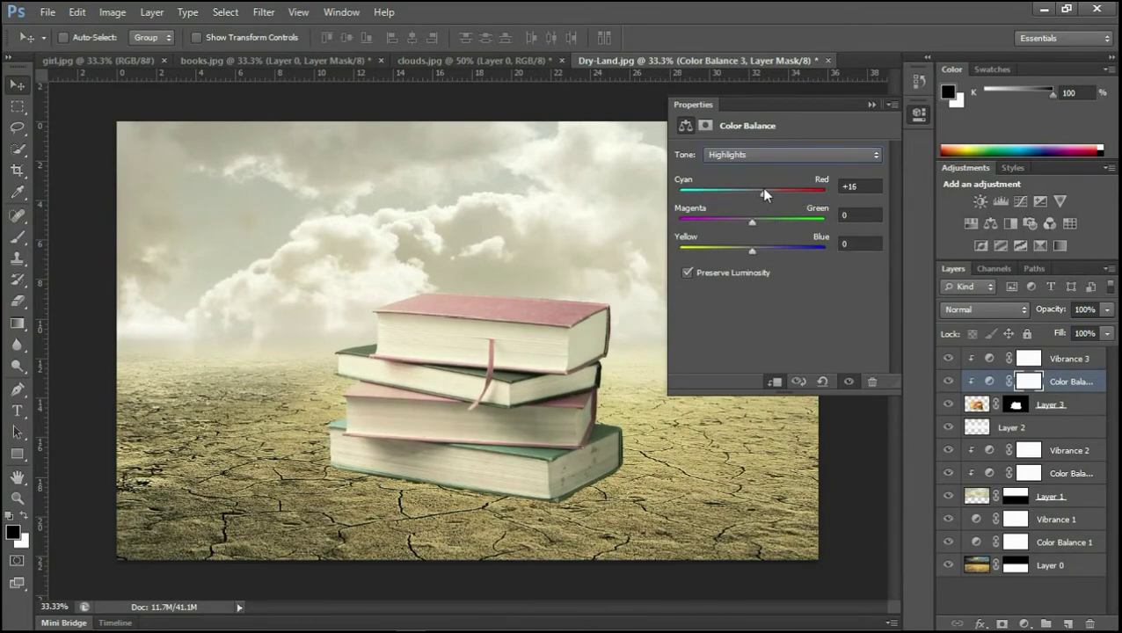
{"action": "mouse_move", "coordinate": [752, 251]}
{"action": "left_mouse_down"}
{"action": "mouse_move", "coordinate": [723, 252]}
{"action": "mouse_move", "coordinate": [741, 248]}
{"action": "mouse_move", "coordinate": [740, 220]}
{"action": "mouse_move", "coordinate": [770, 223]}
{"action": "mouse_move", "coordinate": [740, 227]}
{"action": "left_mouse_up"}
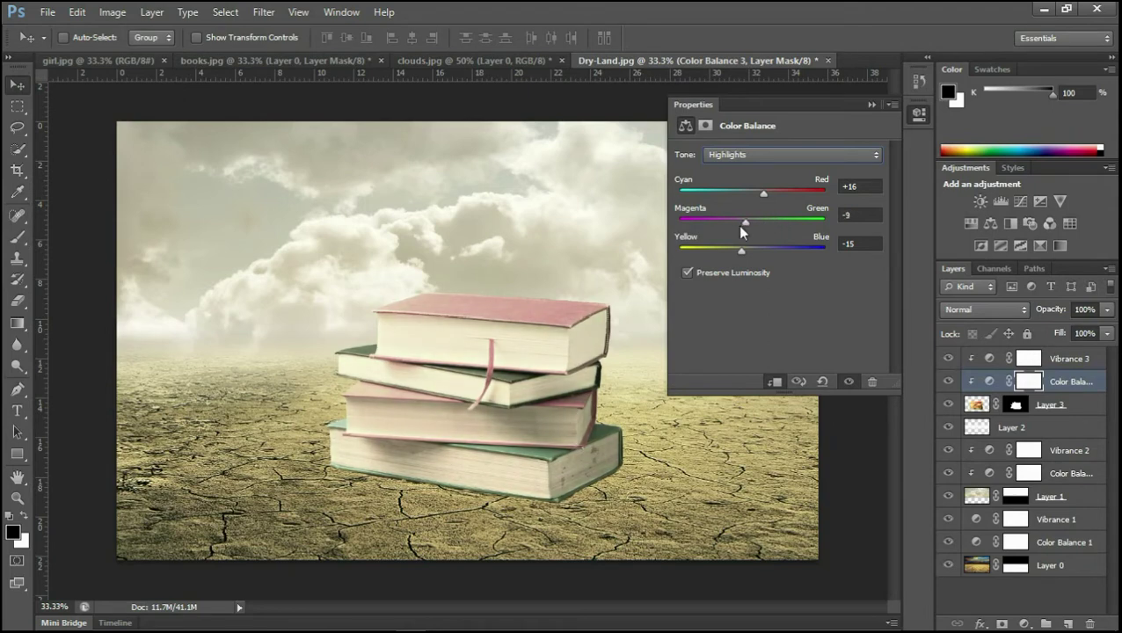
- Set the Color Balance 3 shadows to −27, −16, −47 for a cooler tone
{"action": "left_click", "coordinate": [800, 154]}
{"action": "left_click", "coordinate": [792, 172]}
{"action": "mouse_move", "coordinate": [752, 221]}
{"action": "left_mouse_down"}
{"action": "mouse_move", "coordinate": [742, 225]}
{"action": "mouse_move", "coordinate": [757, 191]}
{"action": "mouse_move", "coordinate": [738, 194]}
{"action": "left_mouse_up"}
{"action": "left_click_drag", "start_coordinate": [737, 193], "coordinate": [731, 194]}
{"action": "left_click", "coordinate": [871, 104]}
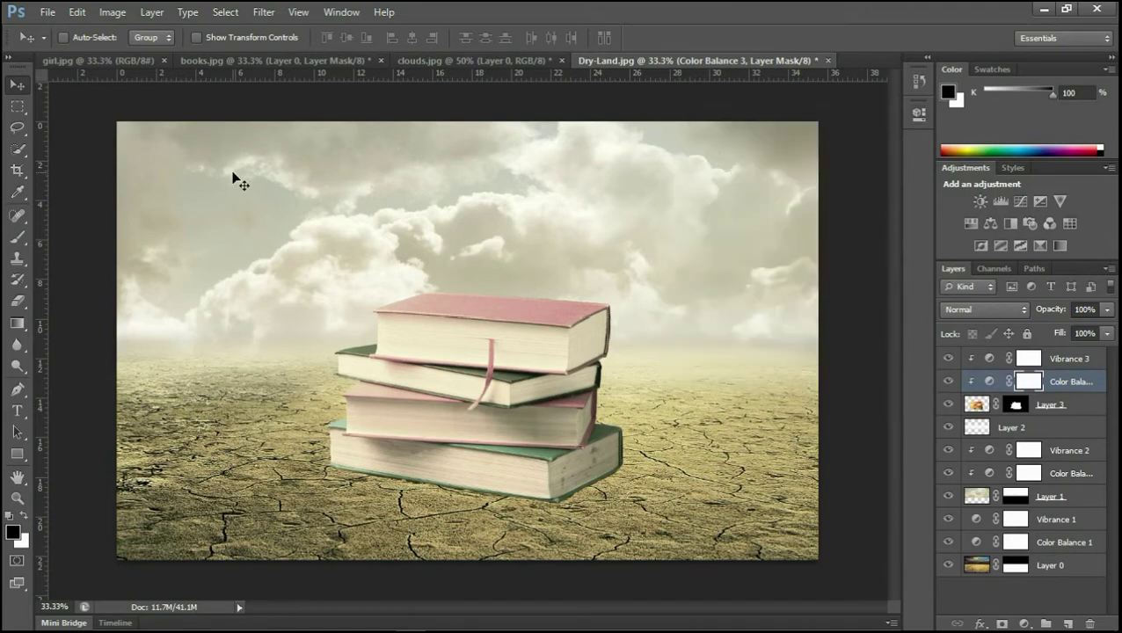
- In girl.jpg, convert the Background layer into Layer 0
{"action": "left_click", "coordinate": [135, 59]}
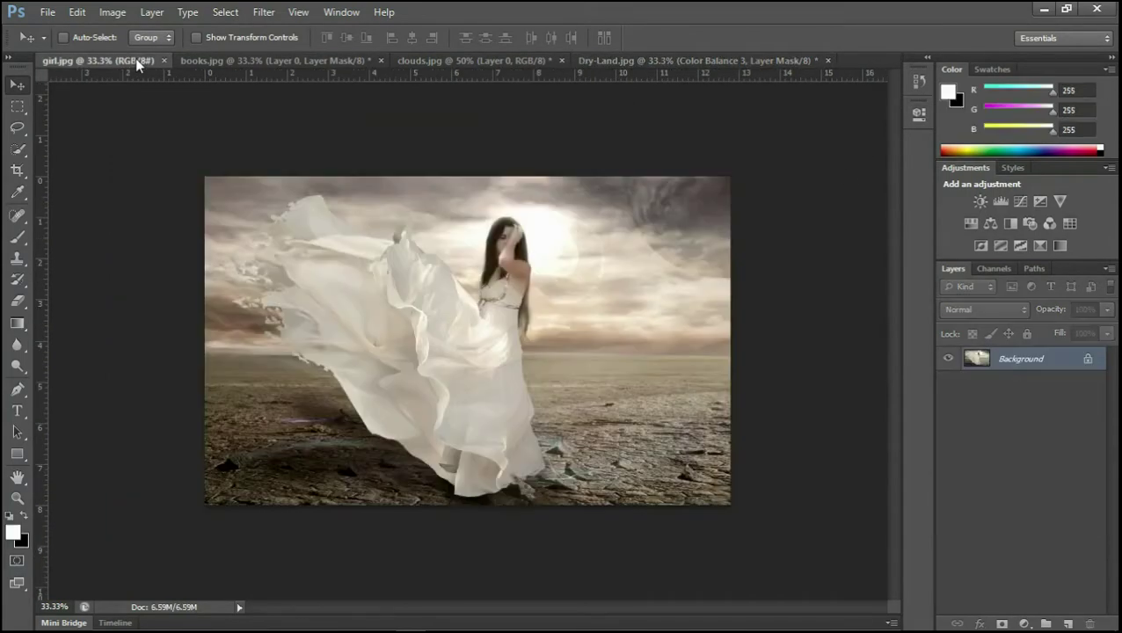
{"action": "double_click", "coordinate": [1042, 352]}
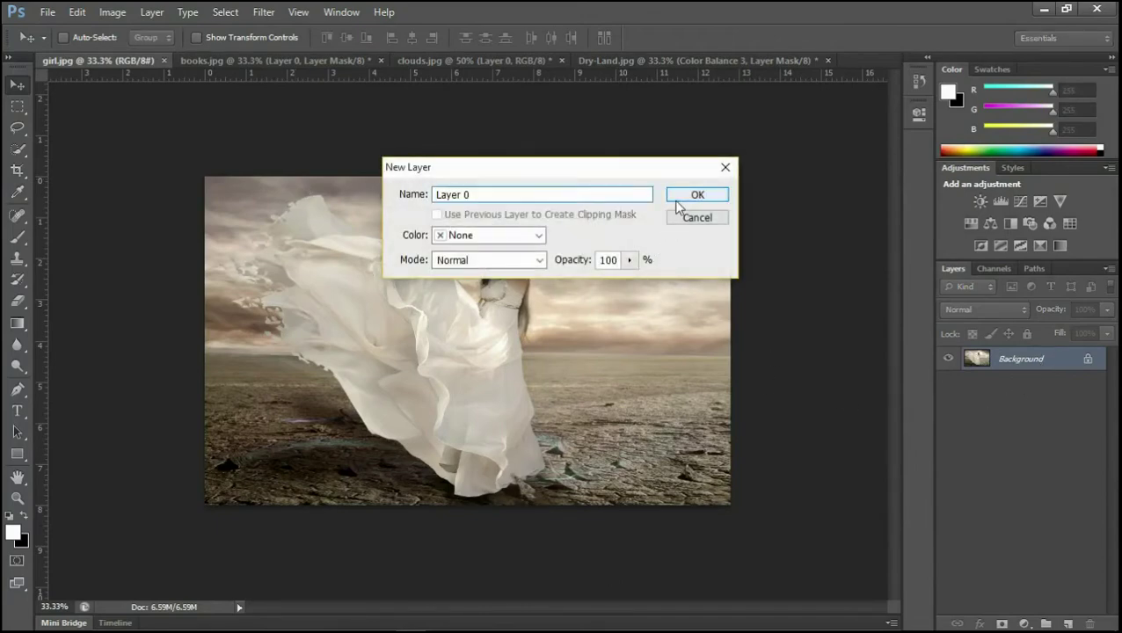
{"action": "left_click", "coordinate": [679, 198]}
- Quick-select the girl and her flowing dress, subtracting the sky beside her head
{"action": "left_click", "coordinate": [17, 149]}
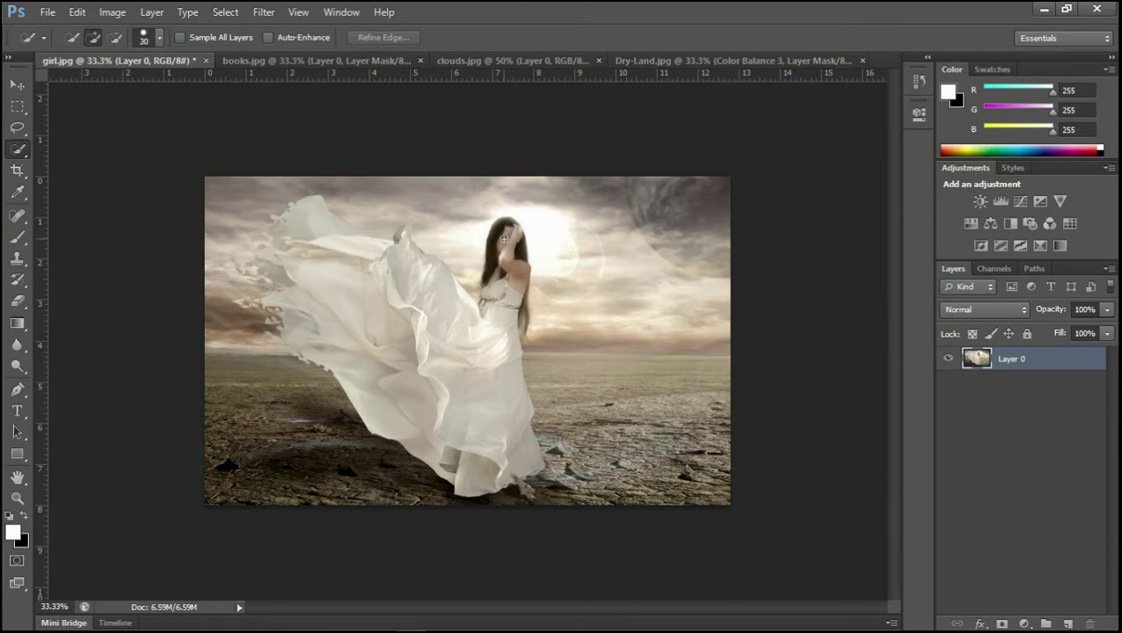
{"action": "mouse_move", "coordinate": [503, 238]}
{"action": "left_mouse_down"}
{"action": "mouse_move", "coordinate": [508, 445]}
{"action": "mouse_move", "coordinate": [311, 302]}
{"action": "left_mouse_up"}
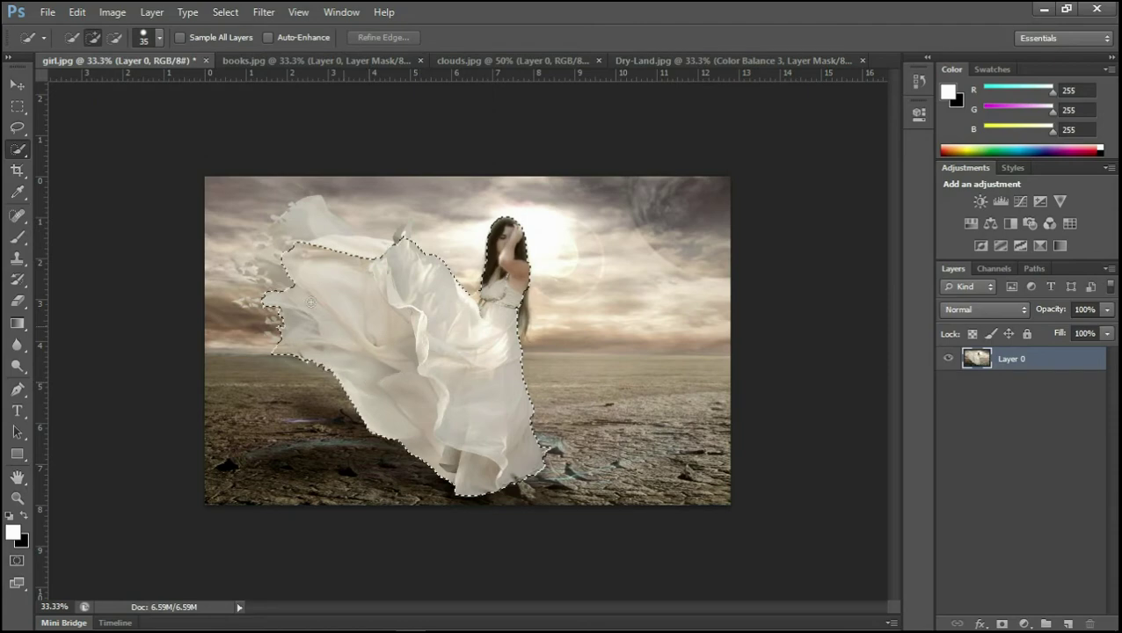
{"action": "left_click_drag", "start_coordinate": [295, 236], "coordinate": [498, 215]}
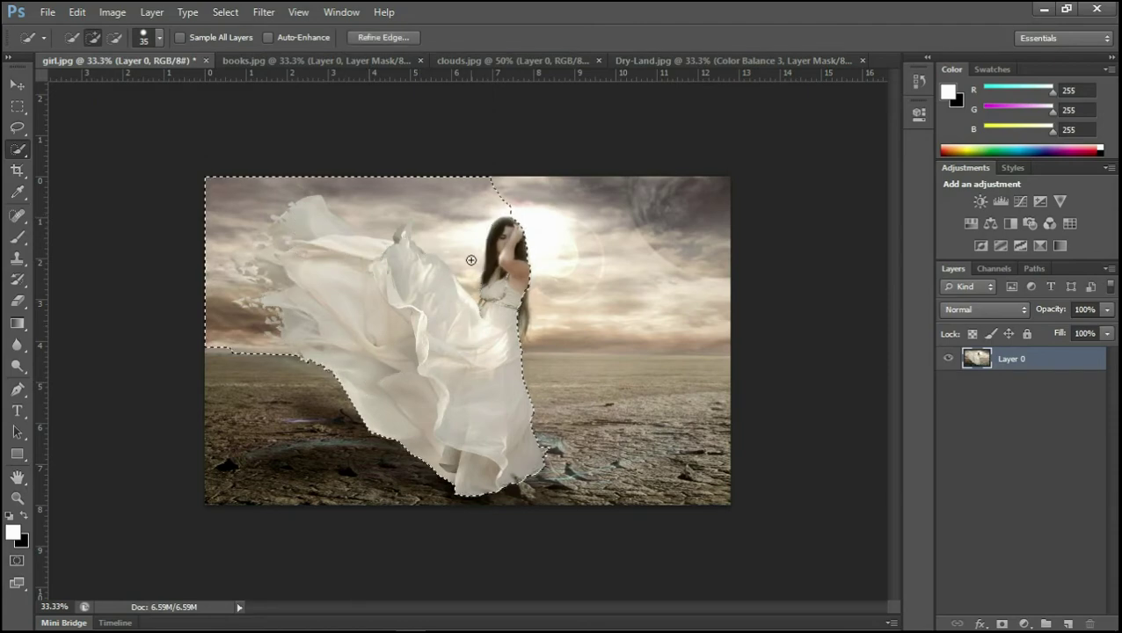
{"action": "key", "text": "alt"}
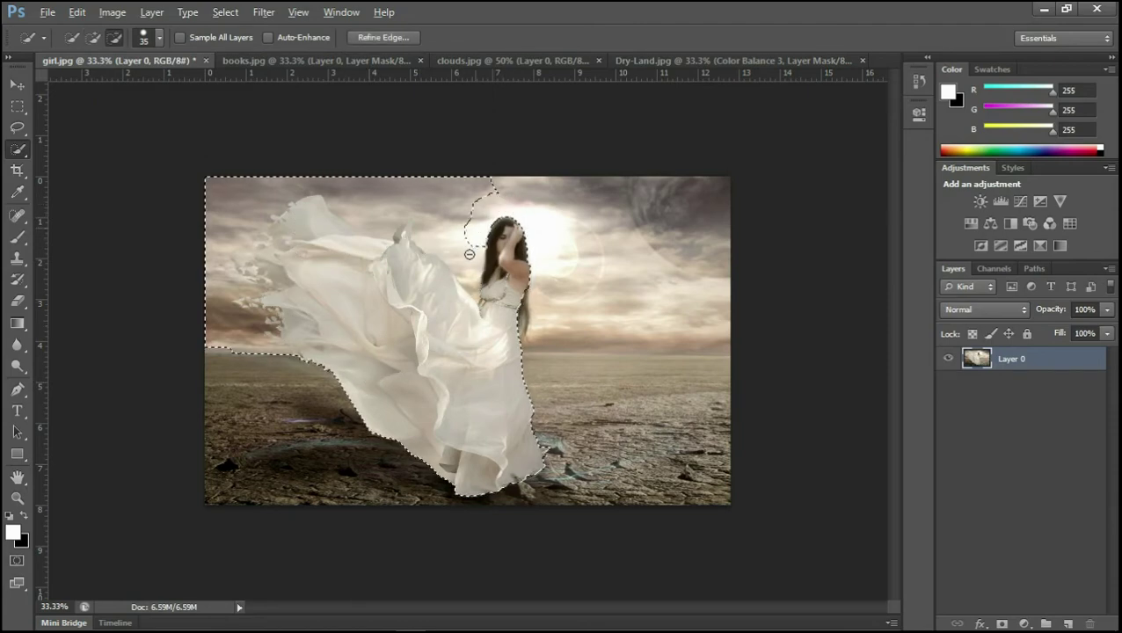
{"action": "mouse_move", "coordinate": [494, 204]}
{"action": "left_mouse_down"}
{"action": "mouse_move", "coordinate": [465, 272]}
{"action": "mouse_move", "coordinate": [270, 189]}
{"action": "mouse_move", "coordinate": [287, 360]}
{"action": "left_mouse_up"}
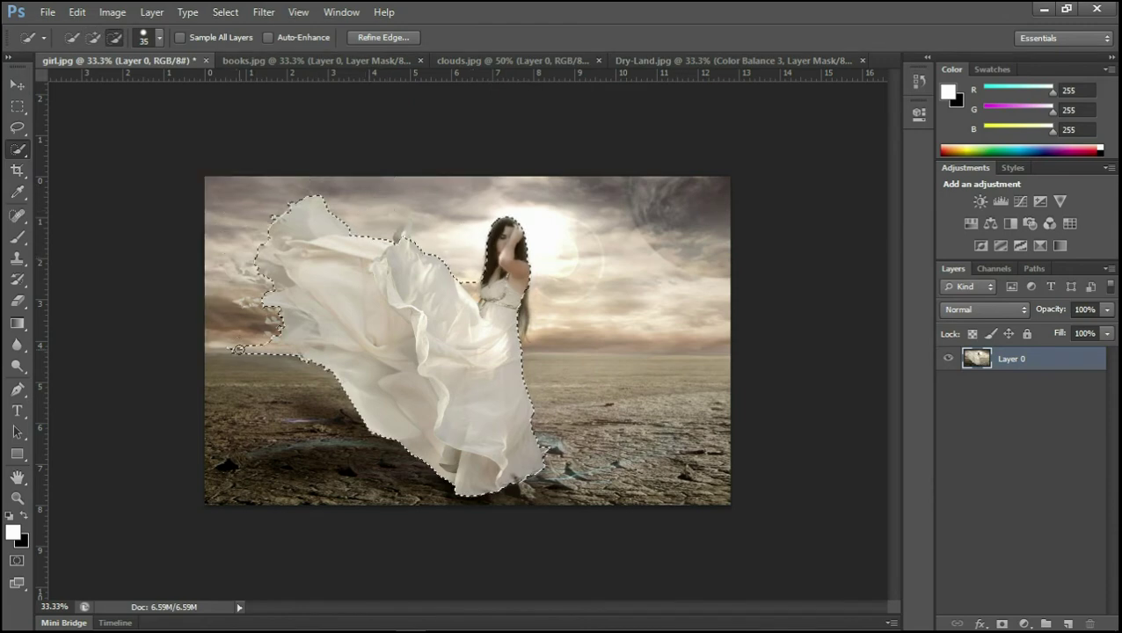
{"action": "key", "text": "alt"}
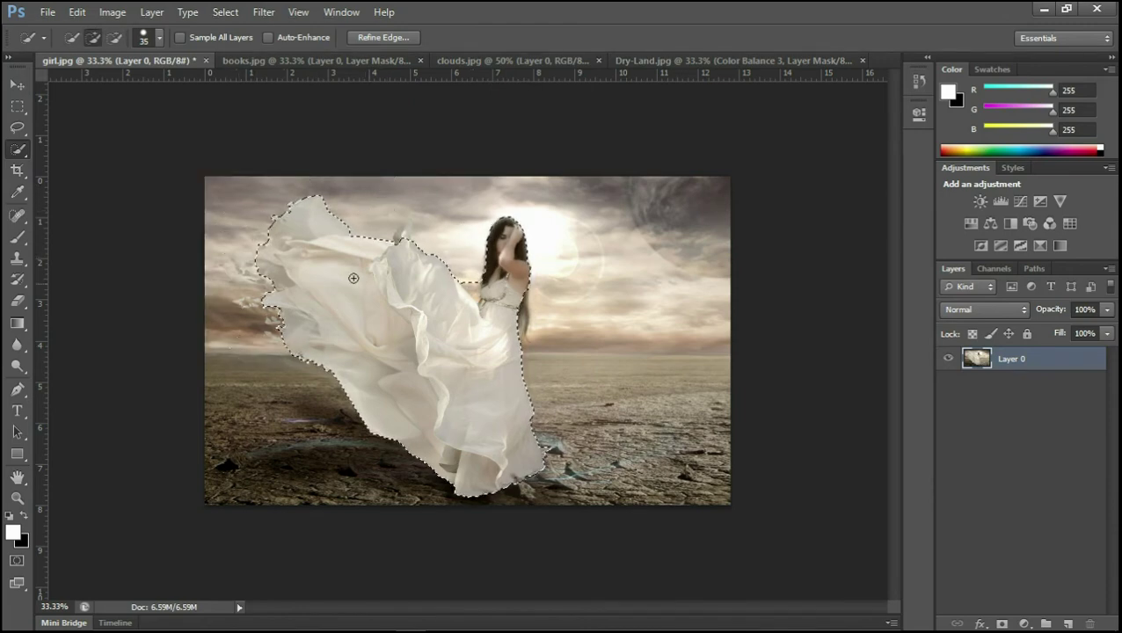
{"action": "left_click", "coordinate": [405, 238]}
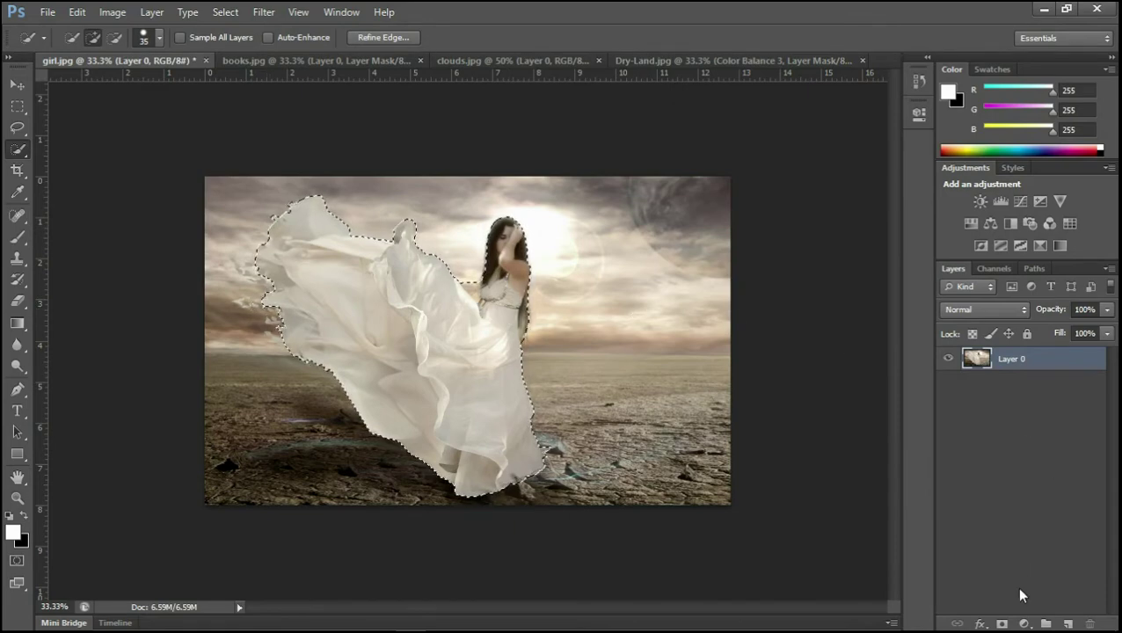
- Turn the selection into a layer mask on Layer 0 and start Refine Mask
{"action": "left_click", "coordinate": [1002, 623]}
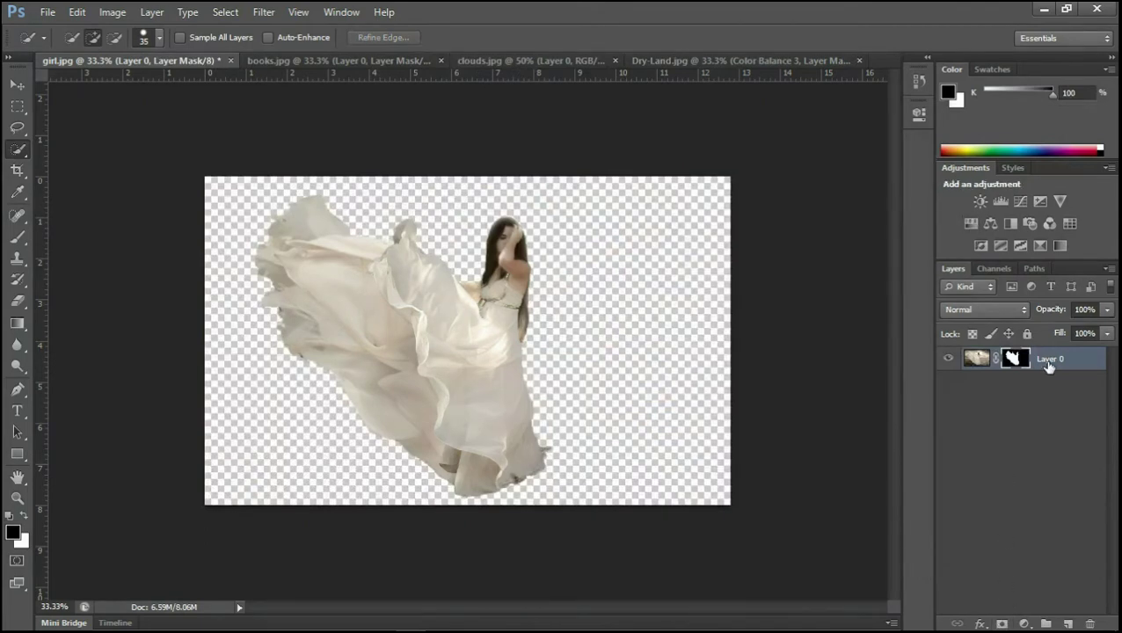
{"action": "right_click", "coordinate": [1015, 365]}
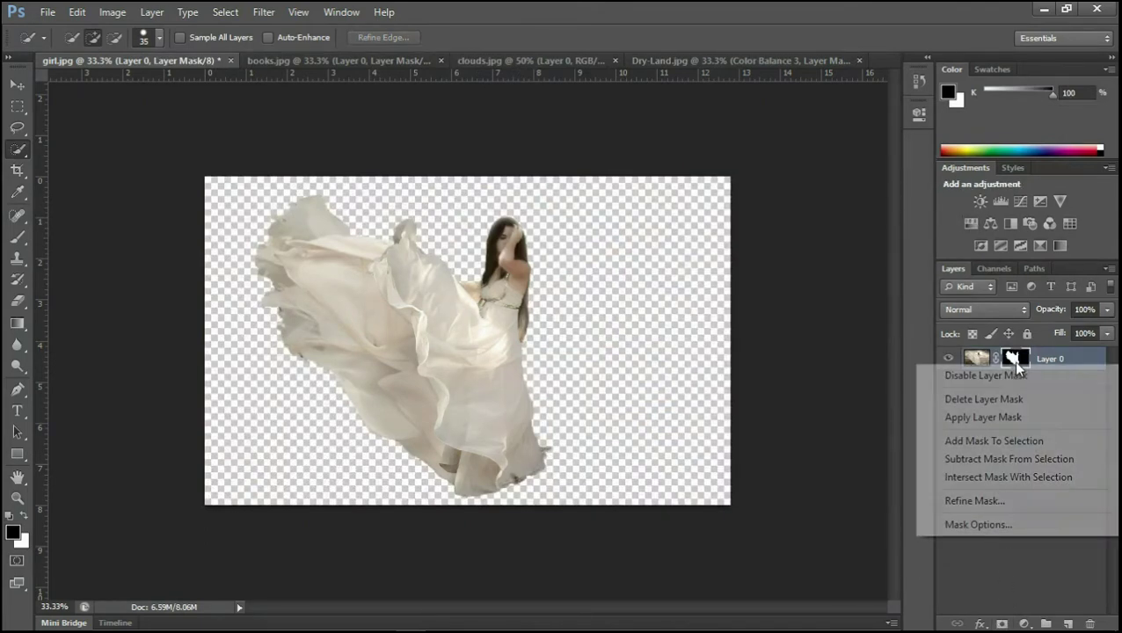
{"action": "left_click", "coordinate": [997, 495]}
{"action": "left_click_drag", "start_coordinate": [645, 72], "coordinate": [883, 109]}
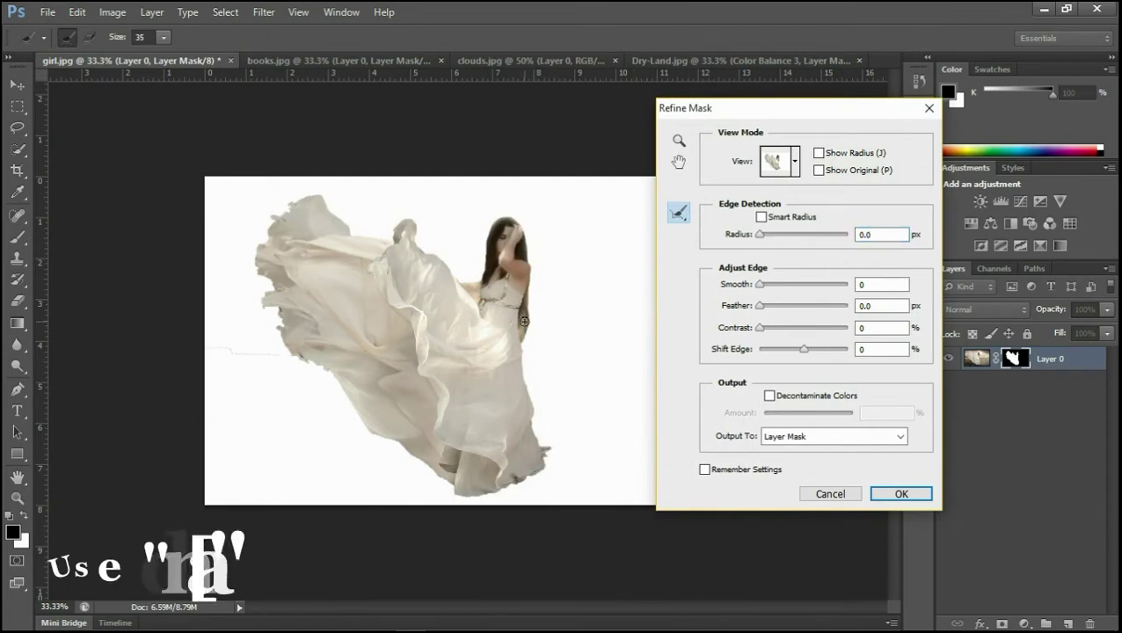
- Paint the dress, shoulder and hair edges with the Refine Radius brush and apply
{"action": "key", "text": "bracketright"}
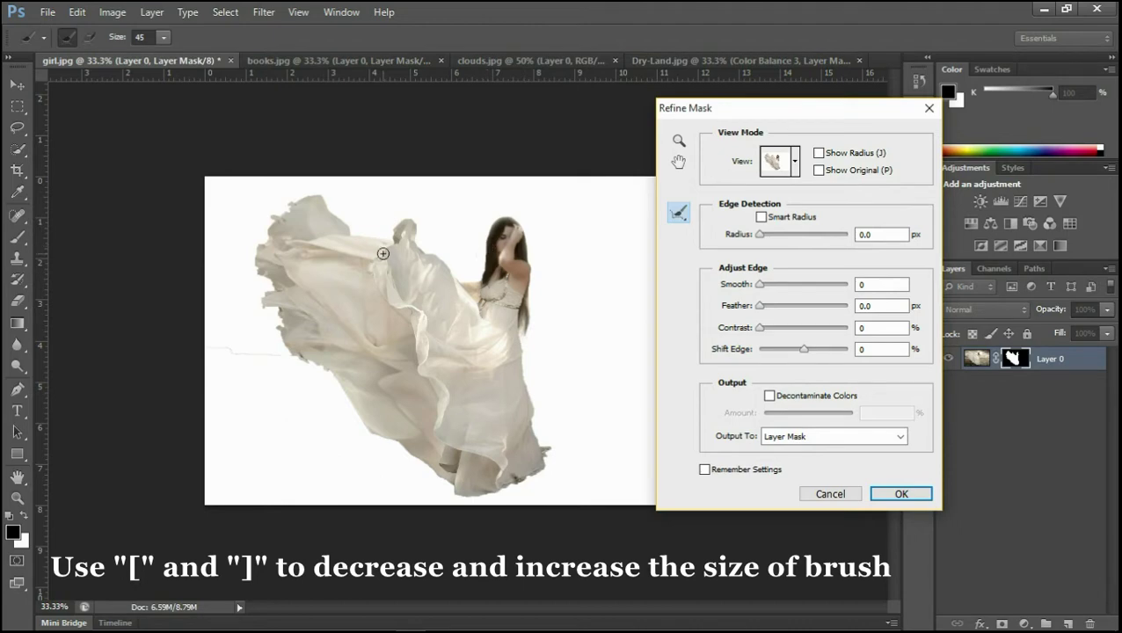
{"action": "key", "text": "bracketright"}
{"action": "key", "text": "bracketright"}
{"action": "key", "text": "bracketright"}
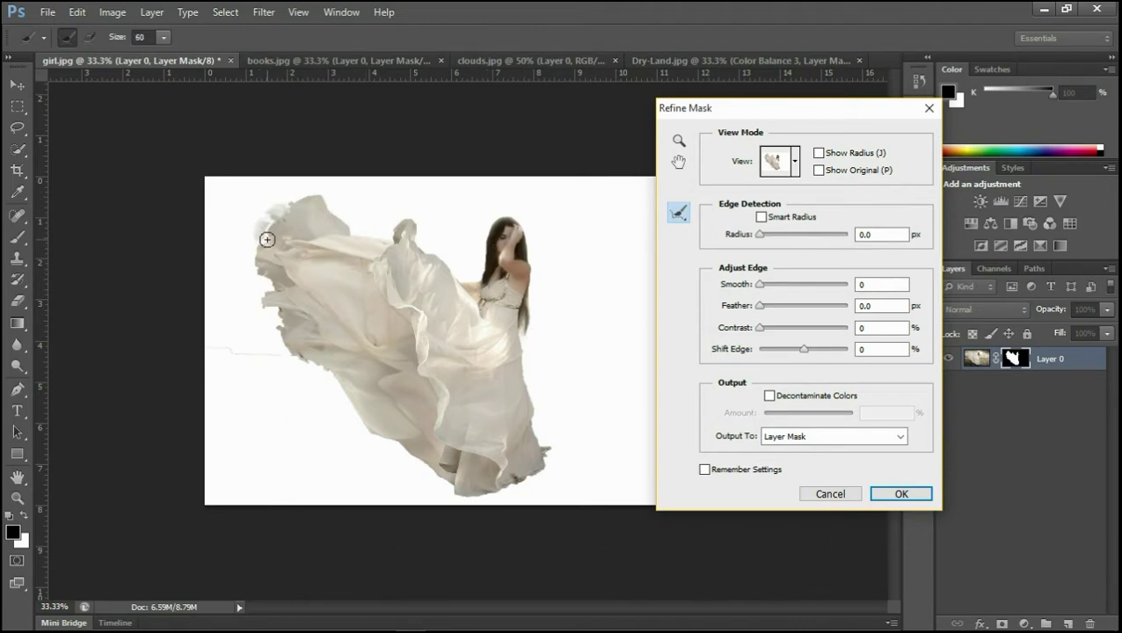
{"action": "mouse_move", "coordinate": [258, 251]}
{"action": "left_mouse_down"}
{"action": "mouse_move", "coordinate": [265, 305]}
{"action": "mouse_move", "coordinate": [243, 274]}
{"action": "mouse_move", "coordinate": [254, 263]}
{"action": "mouse_move", "coordinate": [243, 268]}
{"action": "mouse_move", "coordinate": [260, 254]}
{"action": "mouse_move", "coordinate": [247, 251]}
{"action": "mouse_move", "coordinate": [275, 207]}
{"action": "mouse_move", "coordinate": [311, 198]}
{"action": "mouse_move", "coordinate": [298, 207]}
{"action": "left_mouse_up"}
{"action": "mouse_move", "coordinate": [283, 326]}
{"action": "left_mouse_down"}
{"action": "mouse_move", "coordinate": [277, 315]}
{"action": "mouse_move", "coordinate": [286, 356]}
{"action": "mouse_move", "coordinate": [230, 275]}
{"action": "left_mouse_up"}
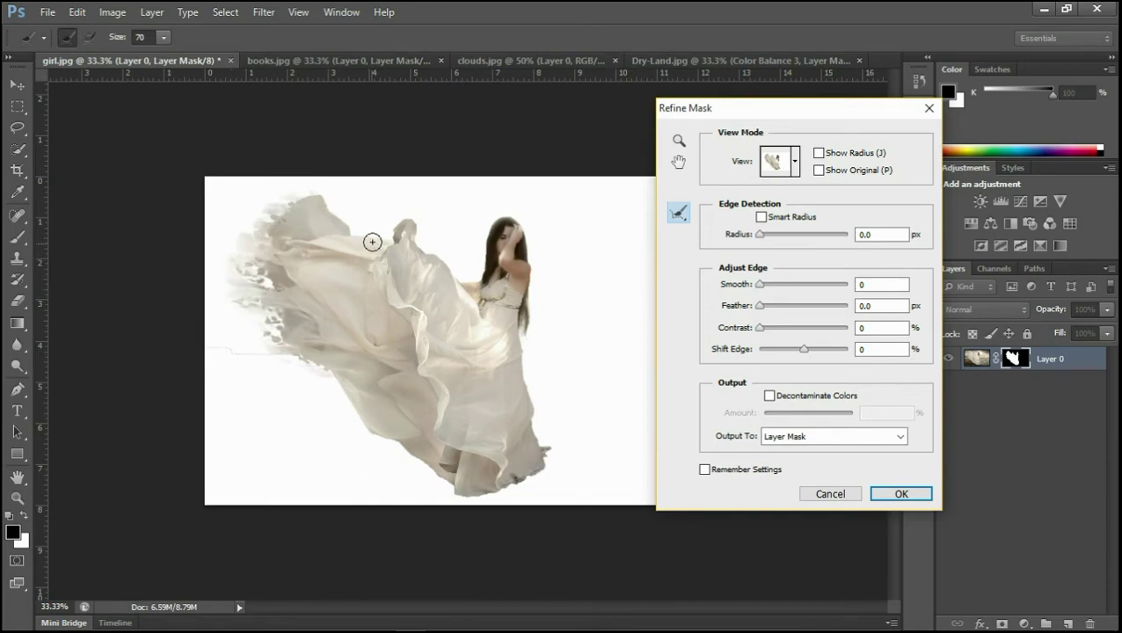
{"action": "key", "text": "bracketright"}
{"action": "mouse_move", "coordinate": [454, 278]}
{"action": "left_mouse_down"}
{"action": "mouse_move", "coordinate": [475, 260]}
{"action": "mouse_move", "coordinate": [493, 280]}
{"action": "mouse_move", "coordinate": [499, 272]}
{"action": "left_mouse_up"}
{"action": "key", "text": "bracketleft"}
{"action": "key", "text": "bracketleft"}
{"action": "key", "text": "bracketleft"}
{"action": "key", "text": "bracketleft"}
{"action": "left_click_drag", "start_coordinate": [492, 481], "coordinate": [510, 493]}
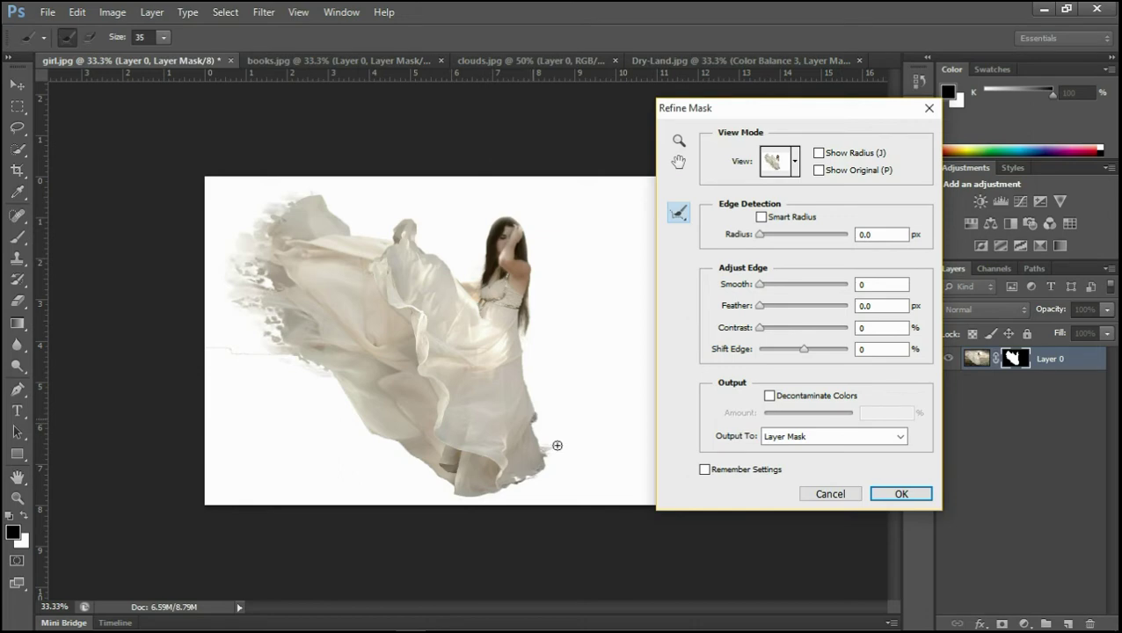
{"action": "left_click", "coordinate": [896, 495]}
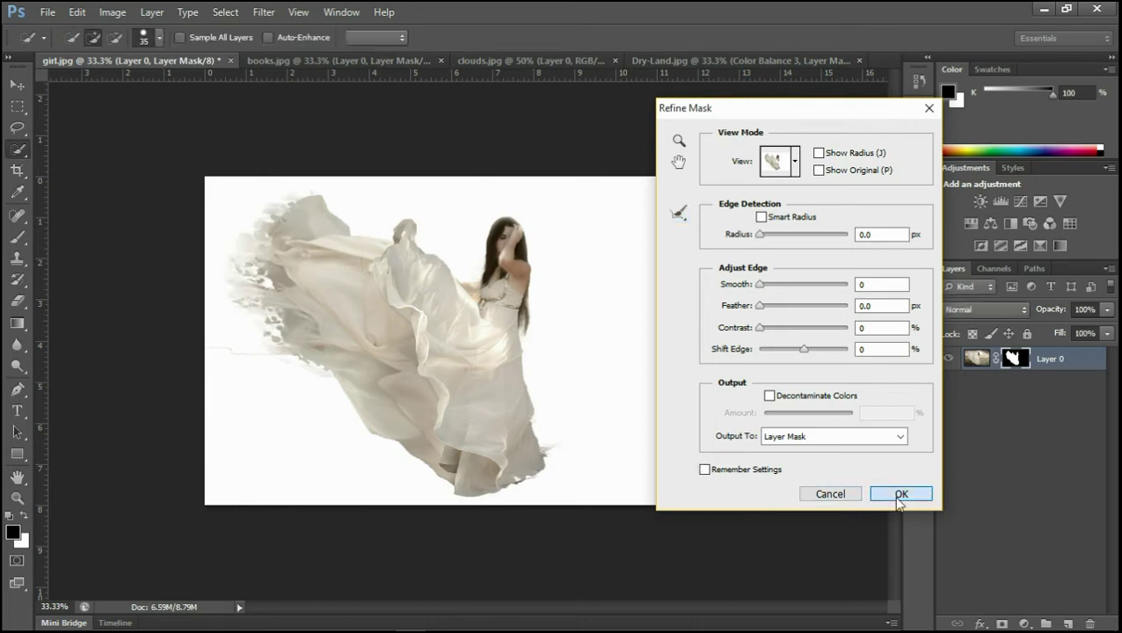
- Drag the cut-out girl from girl.jpg into the Dry-Land.jpg composite
{"action": "left_click", "coordinate": [17, 84]}
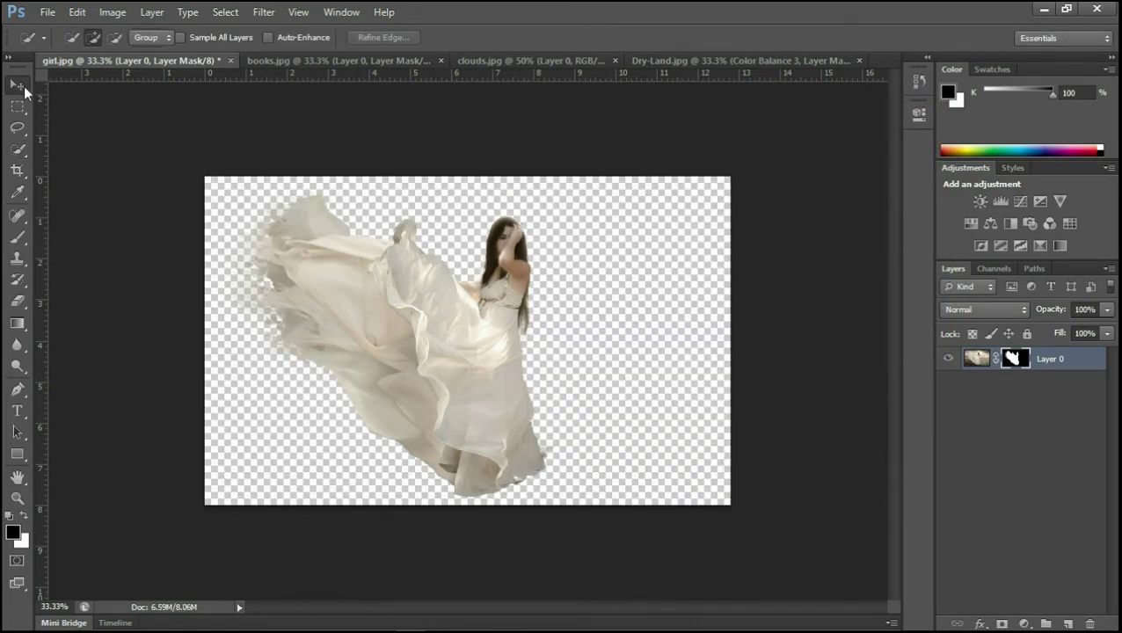
{"action": "mouse_move", "coordinate": [299, 307]}
{"action": "left_mouse_down"}
{"action": "mouse_move", "coordinate": [677, 93]}
{"action": "mouse_move", "coordinate": [683, 62]}
{"action": "mouse_move", "coordinate": [488, 324]}
{"action": "left_mouse_up"}
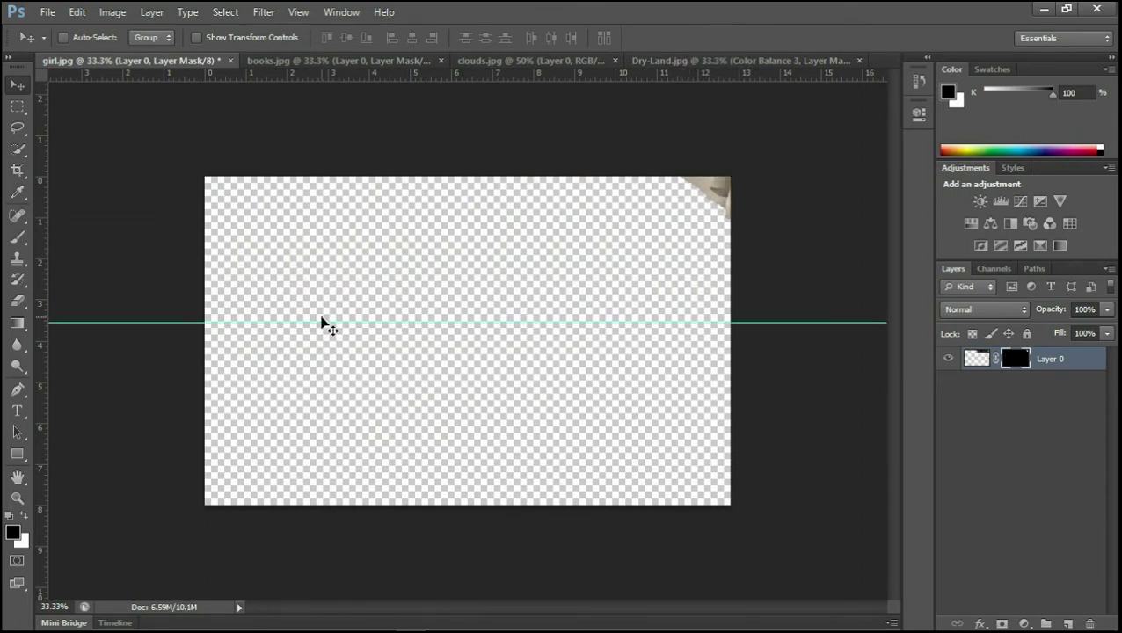
{"action": "mouse_move", "coordinate": [326, 323]}
{"action": "left_mouse_down"}
{"action": "mouse_move", "coordinate": [341, 306]}
{"action": "mouse_move", "coordinate": [382, 59]}
{"action": "left_mouse_up"}
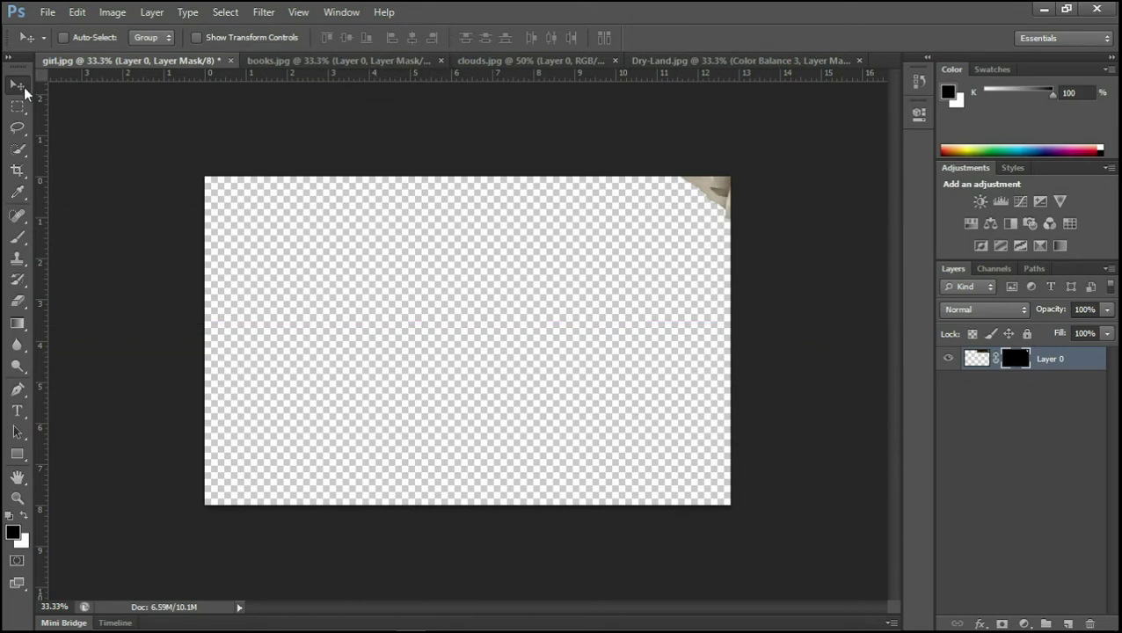
{"action": "mouse_move", "coordinate": [723, 210]}
{"action": "left_mouse_down"}
{"action": "mouse_move", "coordinate": [791, 45]}
{"action": "mouse_move", "coordinate": [532, 327]}
{"action": "mouse_move", "coordinate": [500, 390]}
{"action": "left_mouse_up"}
- Place the girl layer on top, release its clipping mask, and position her on the books
{"action": "left_click_drag", "start_coordinate": [1069, 376], "coordinate": [1074, 360]}
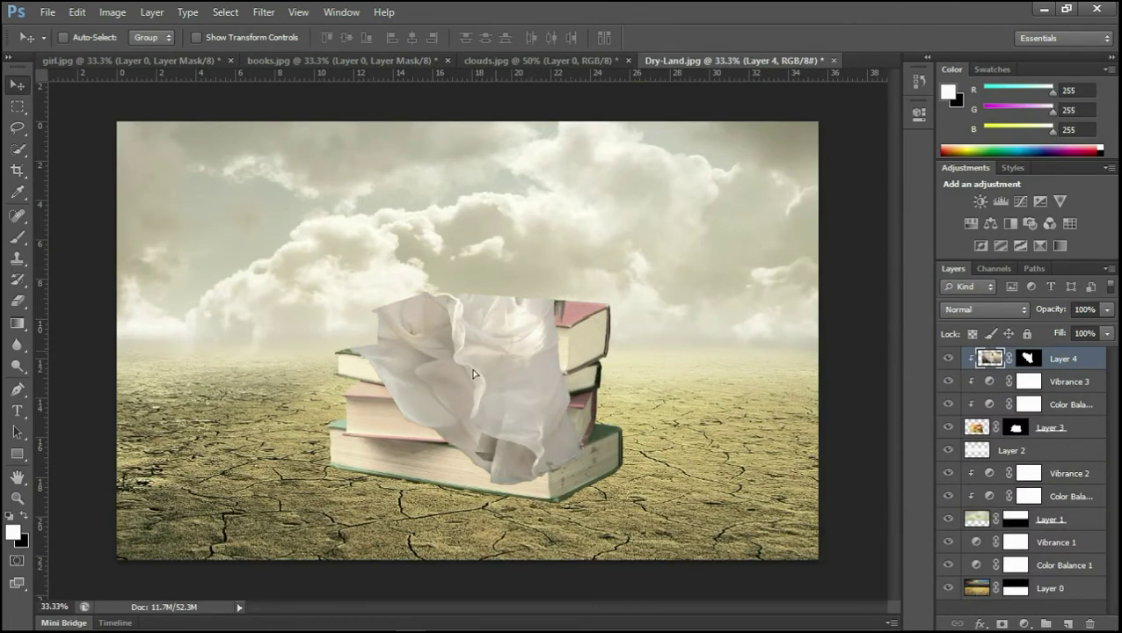
{"action": "mouse_move", "coordinate": [496, 351]}
{"action": "left_mouse_down"}
{"action": "mouse_move", "coordinate": [469, 459]}
{"action": "mouse_move", "coordinate": [488, 456]}
{"action": "left_mouse_up"}
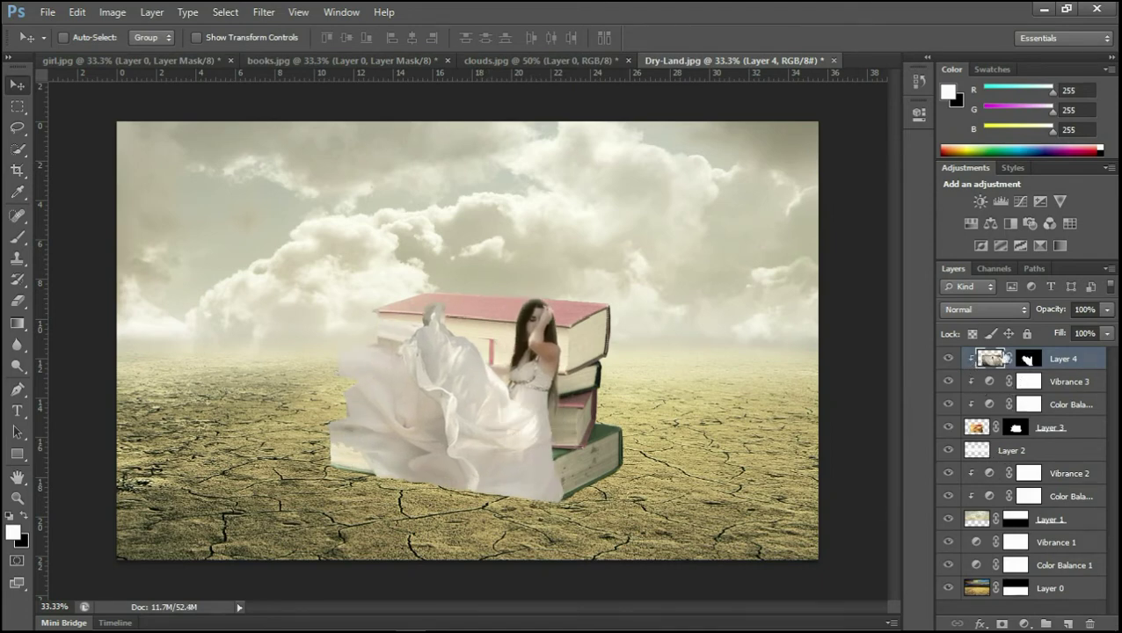
{"action": "left_click", "coordinate": [969, 362], "text": "alt"}
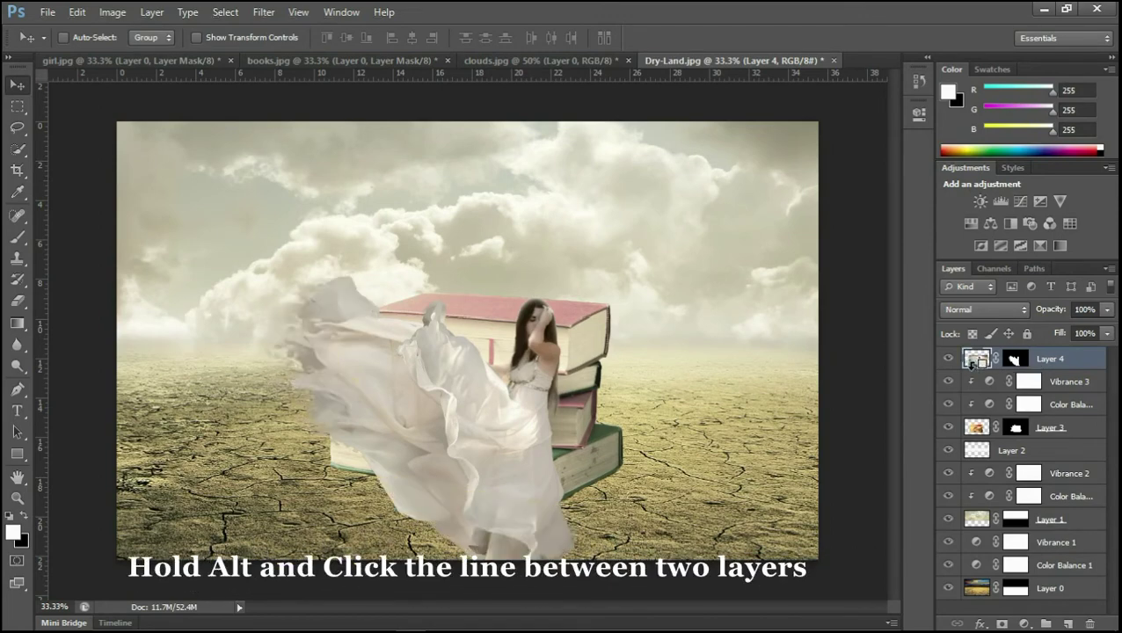
{"action": "left_click_drag", "start_coordinate": [528, 411], "coordinate": [545, 299]}
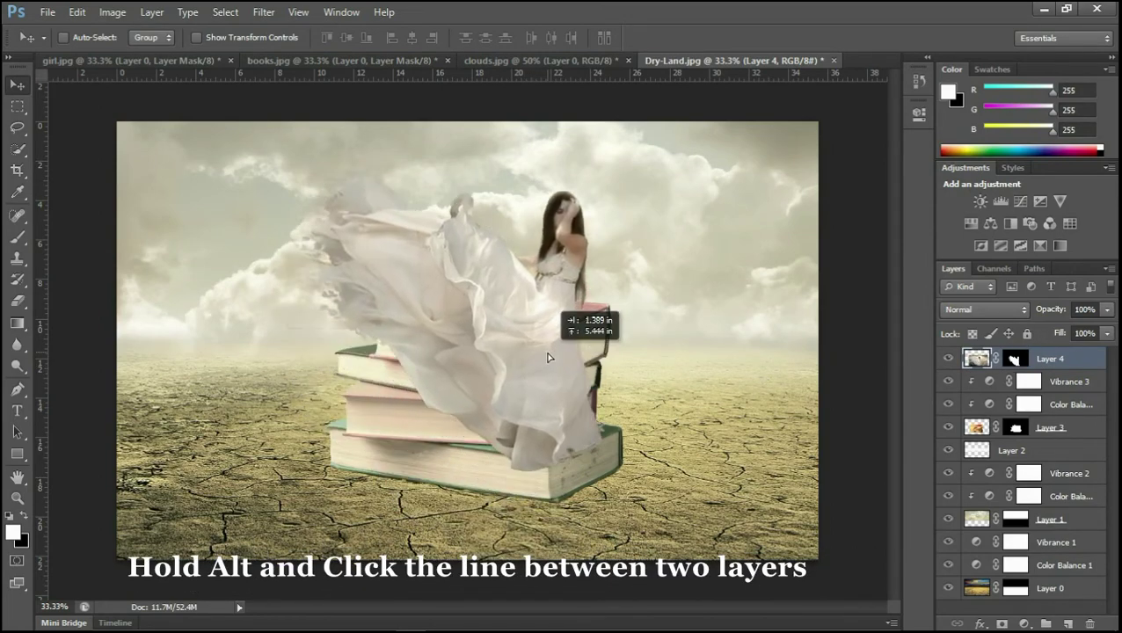
- Free Transform the girl to about 52% and seat her on the top book
{"action": "left_click", "coordinate": [78, 13]}
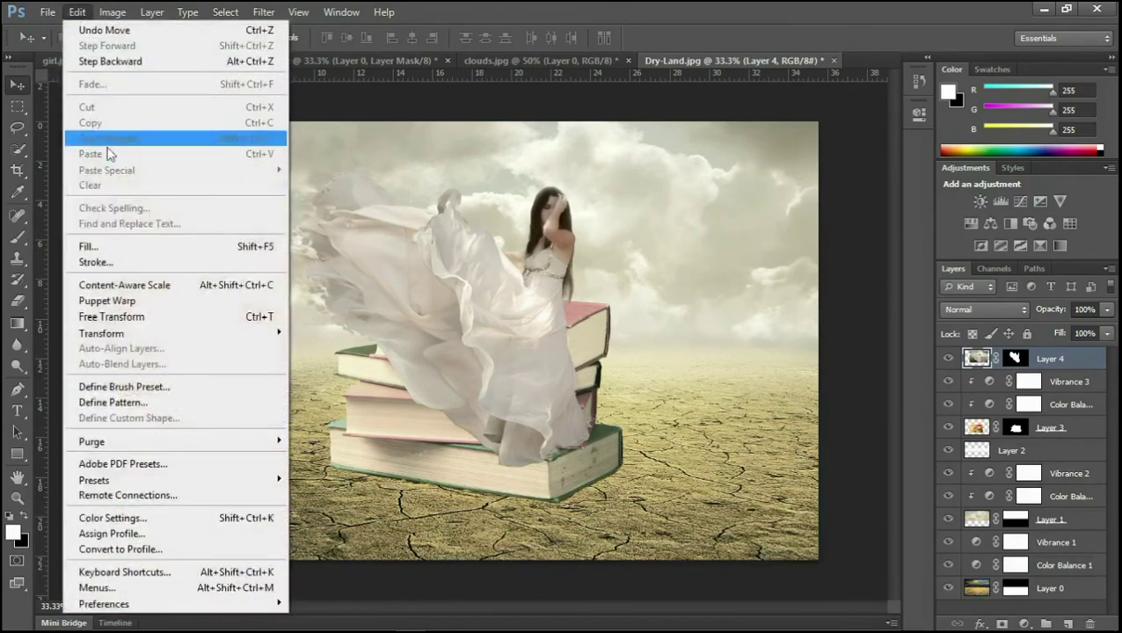
{"action": "left_click", "coordinate": [139, 317]}
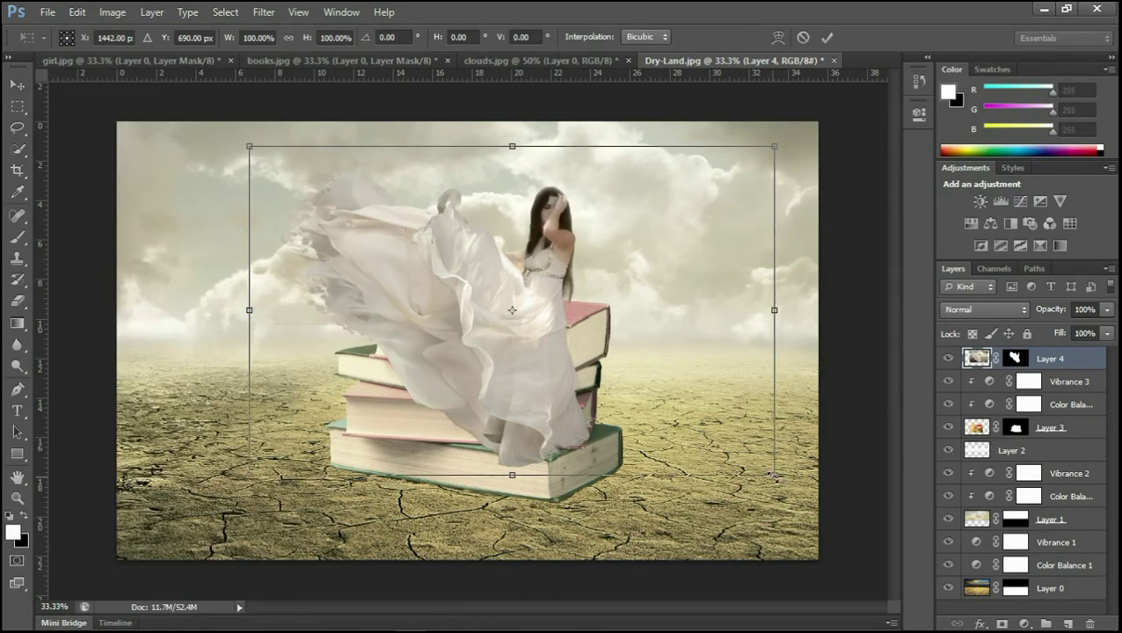
{"action": "left_click_drag", "start_coordinate": [773, 475], "coordinate": [650, 406]}
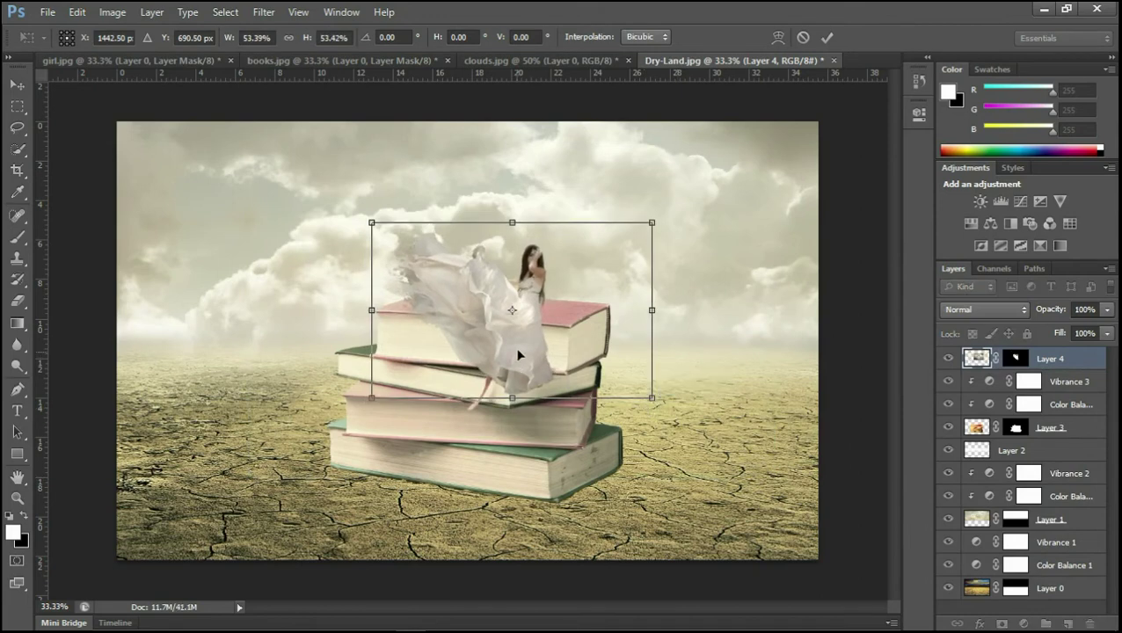
{"action": "left_click_drag", "start_coordinate": [517, 356], "coordinate": [520, 278]}
{"action": "left_click_drag", "start_coordinate": [648, 314], "coordinate": [643, 313]}
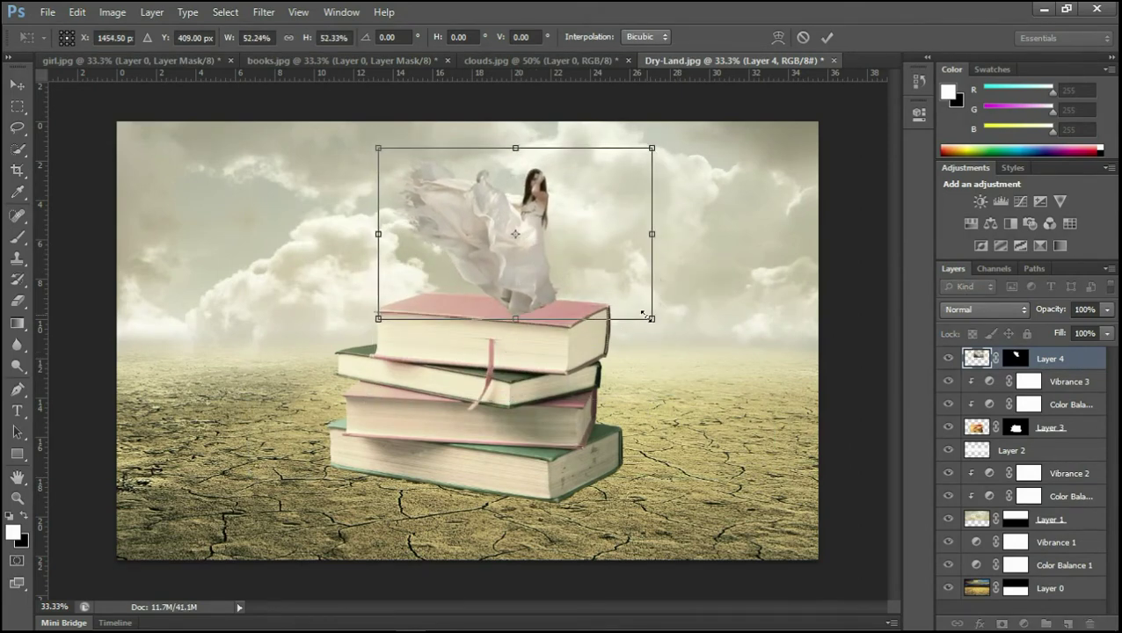
{"action": "left_click_drag", "start_coordinate": [568, 288], "coordinate": [555, 285]}
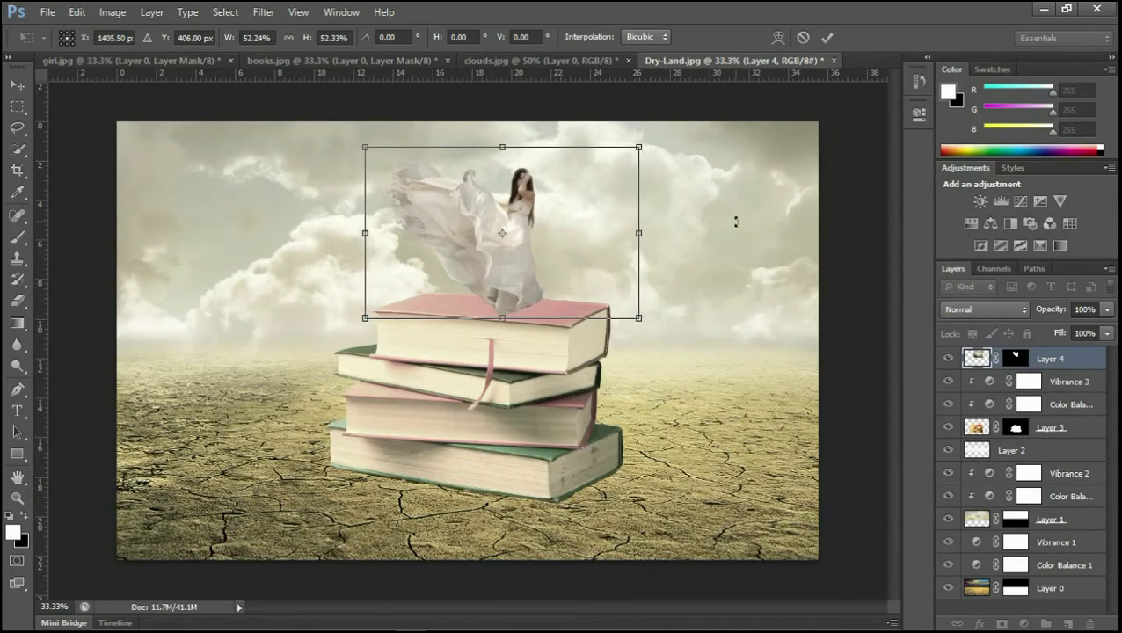
{"action": "left_click", "coordinate": [828, 38]}
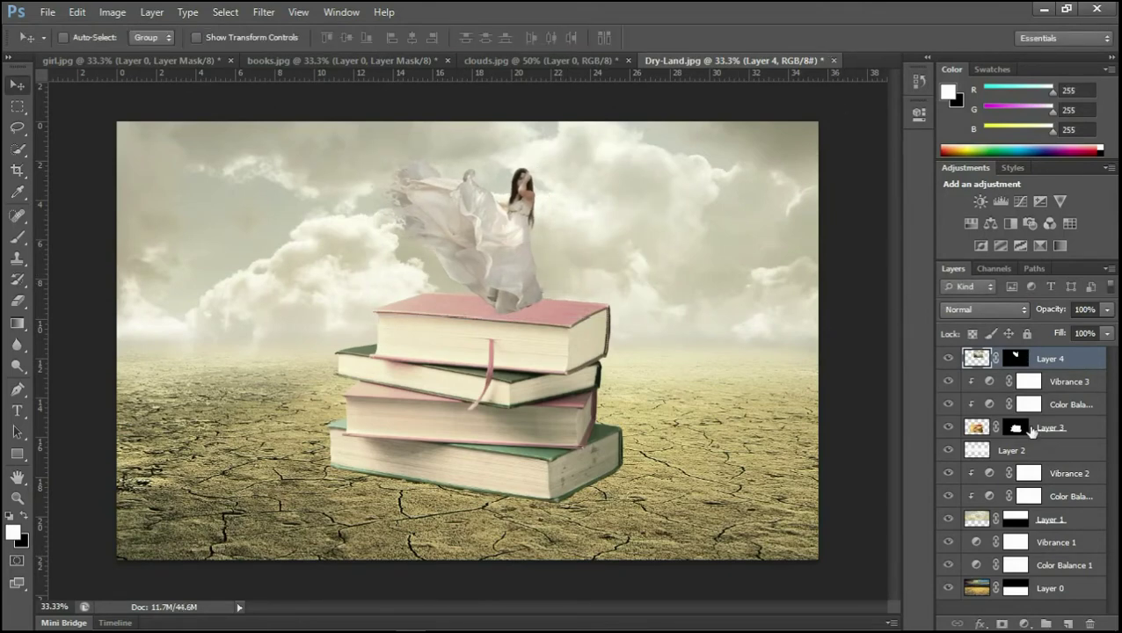
- Move Layers 3 and 4 down together, then settle the girl on the books
{"action": "left_click", "coordinate": [1080, 428], "text": "ctrl"}
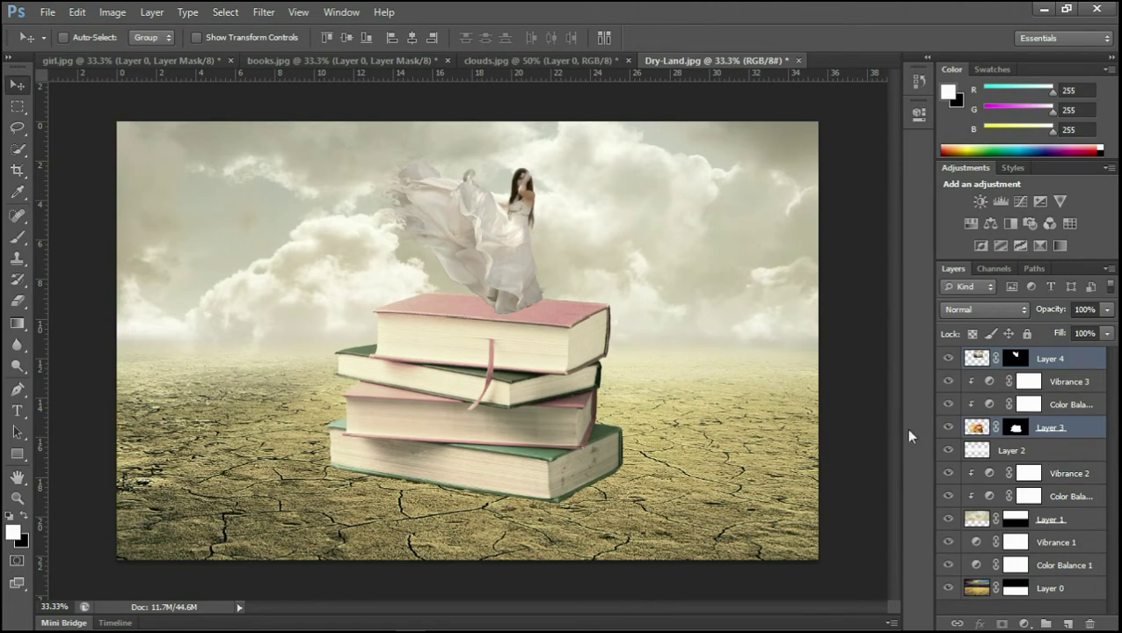
{"action": "left_click_drag", "start_coordinate": [520, 327], "coordinate": [519, 361]}
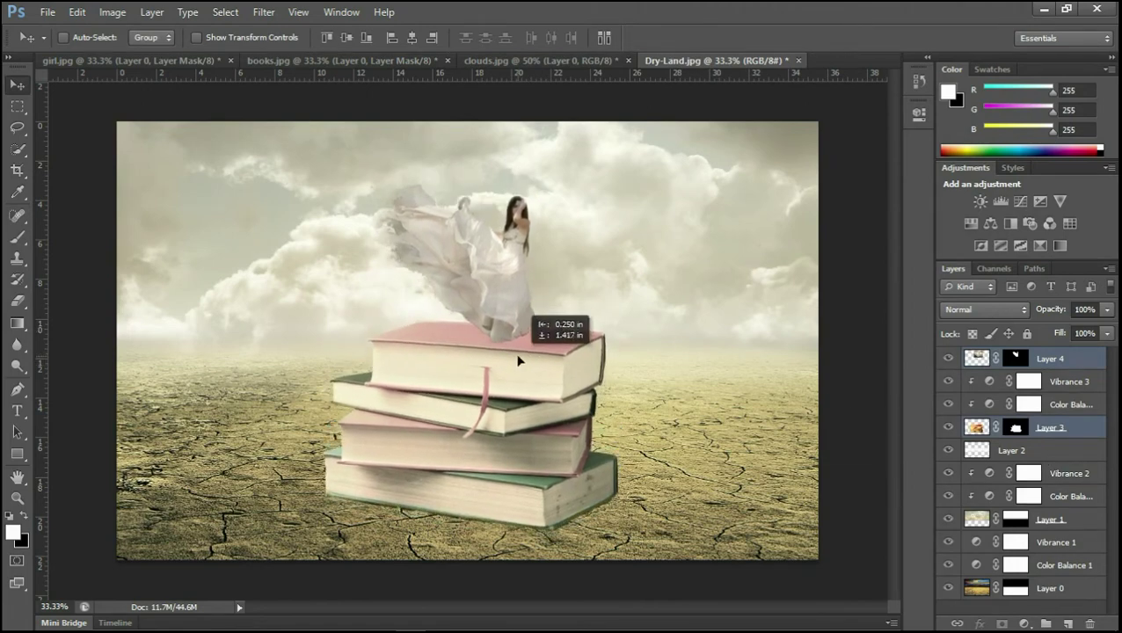
{"action": "left_click", "coordinate": [1061, 361]}
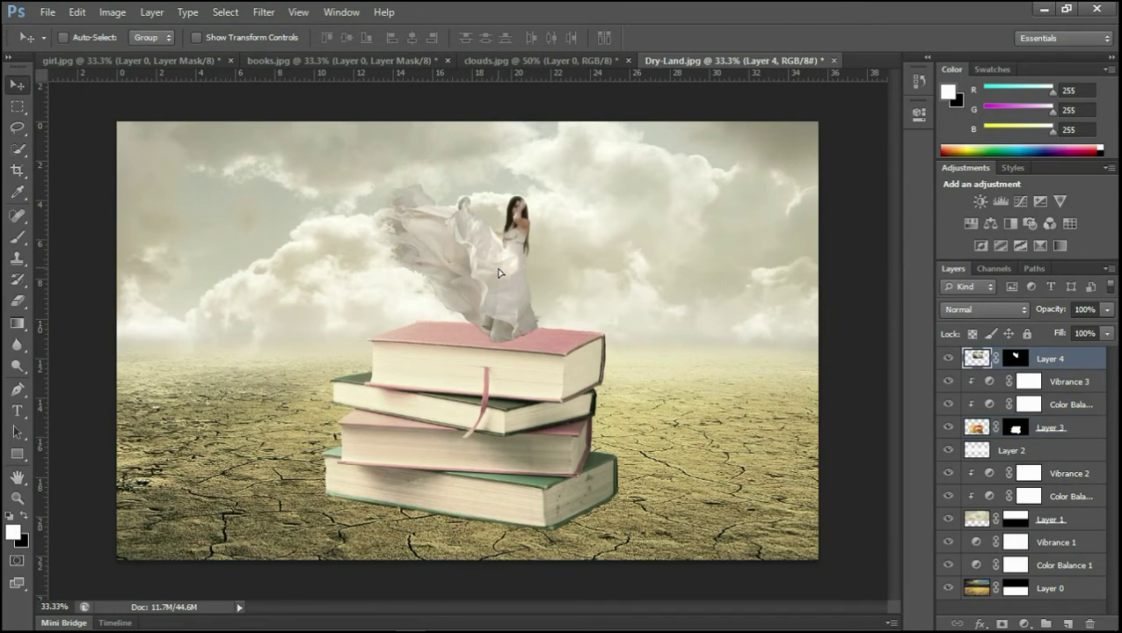
{"action": "left_click_drag", "start_coordinate": [498, 273], "coordinate": [486, 262]}
{"action": "left_click_drag", "start_coordinate": [494, 264], "coordinate": [495, 264]}
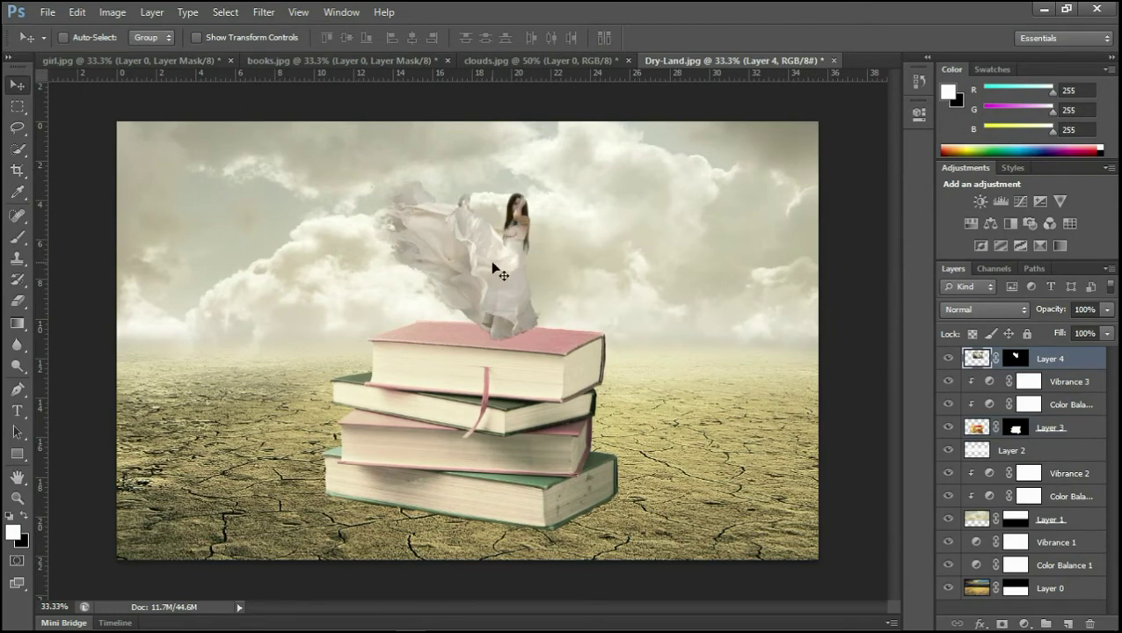
{"action": "right_click", "coordinate": [1070, 361]}
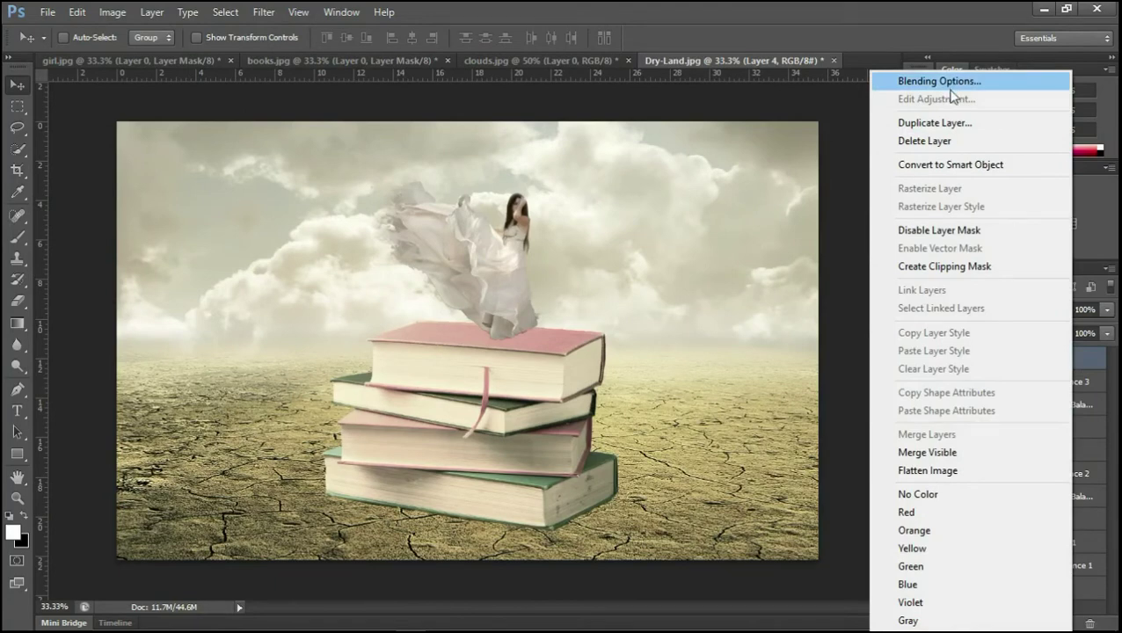
- Add Vibrance 4 clipped to Layer 4 with vibrance −31 and saturation −44
{"action": "left_click", "coordinate": [848, 225]}
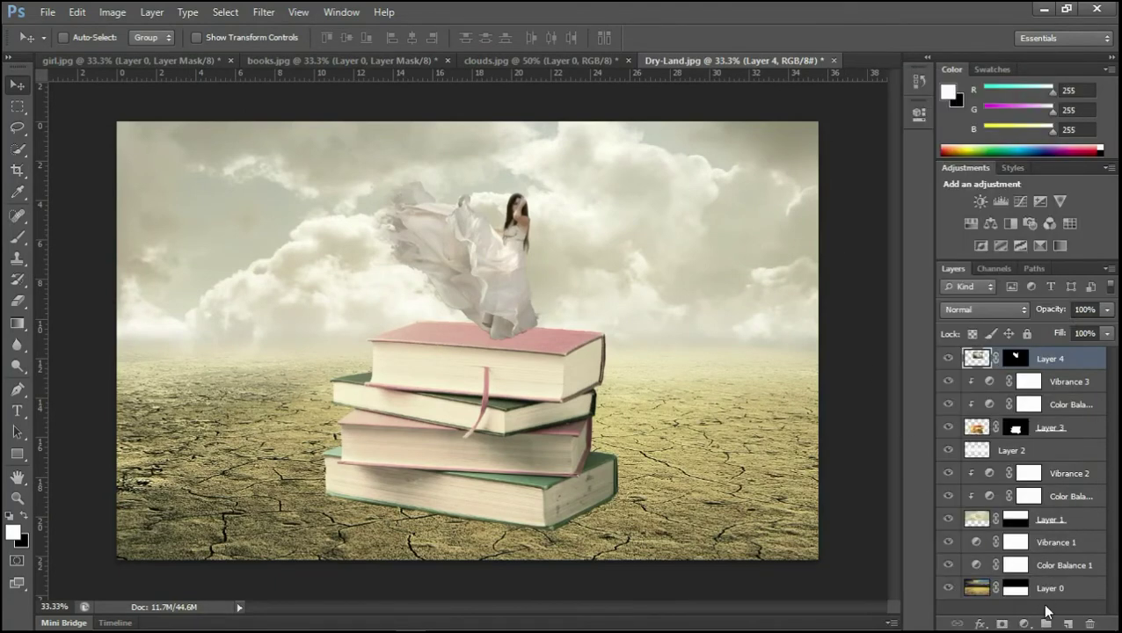
{"action": "left_click", "coordinate": [1024, 624]}
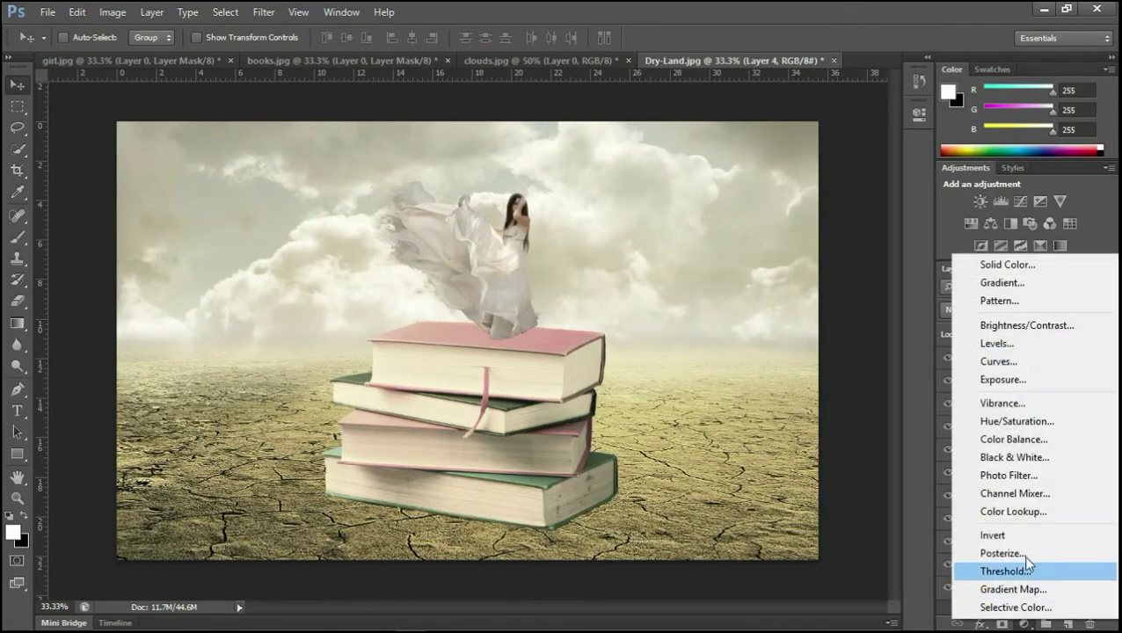
{"action": "left_click", "coordinate": [1037, 405]}
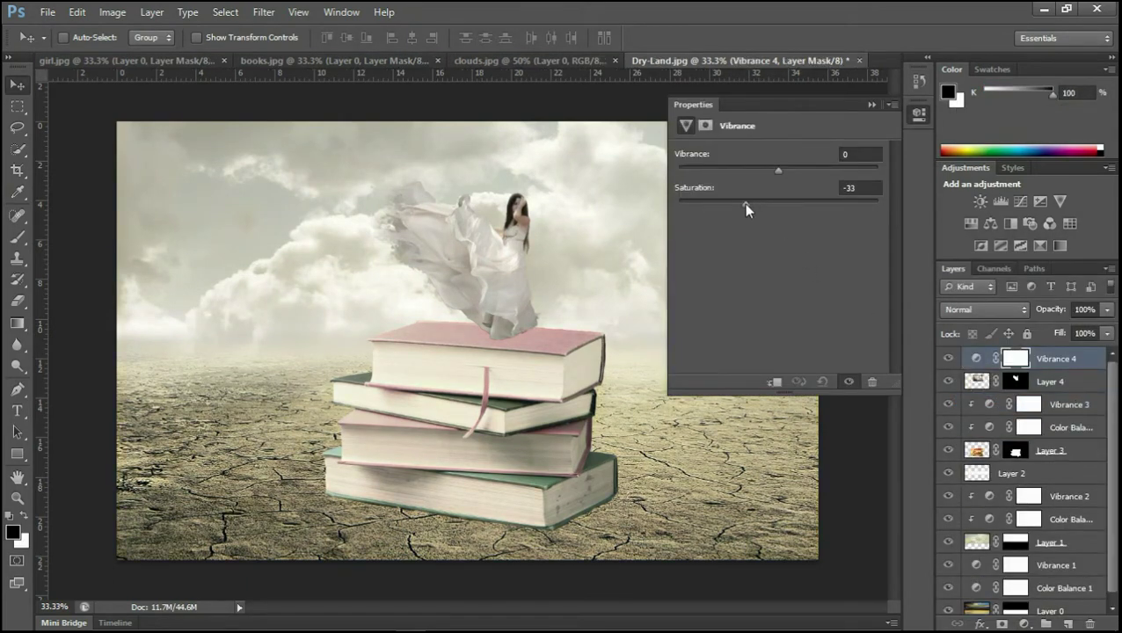
{"action": "left_click", "coordinate": [777, 384]}
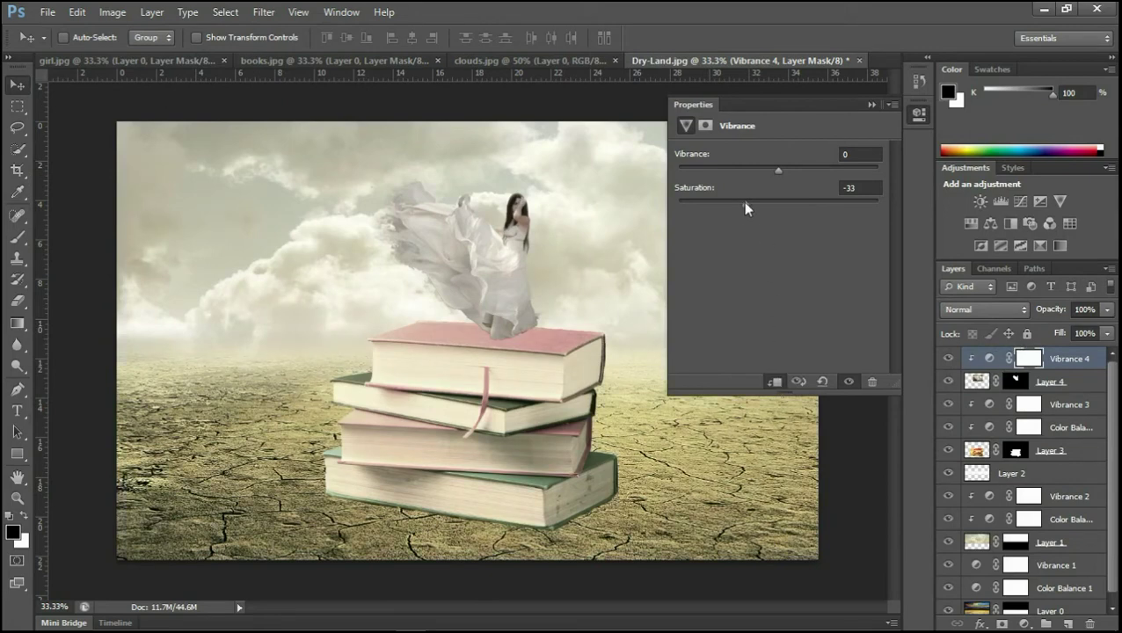
{"action": "left_click_drag", "start_coordinate": [745, 207], "coordinate": [735, 204]}
{"action": "left_click_drag", "start_coordinate": [777, 169], "coordinate": [729, 175]}
{"action": "left_click", "coordinate": [871, 104]}
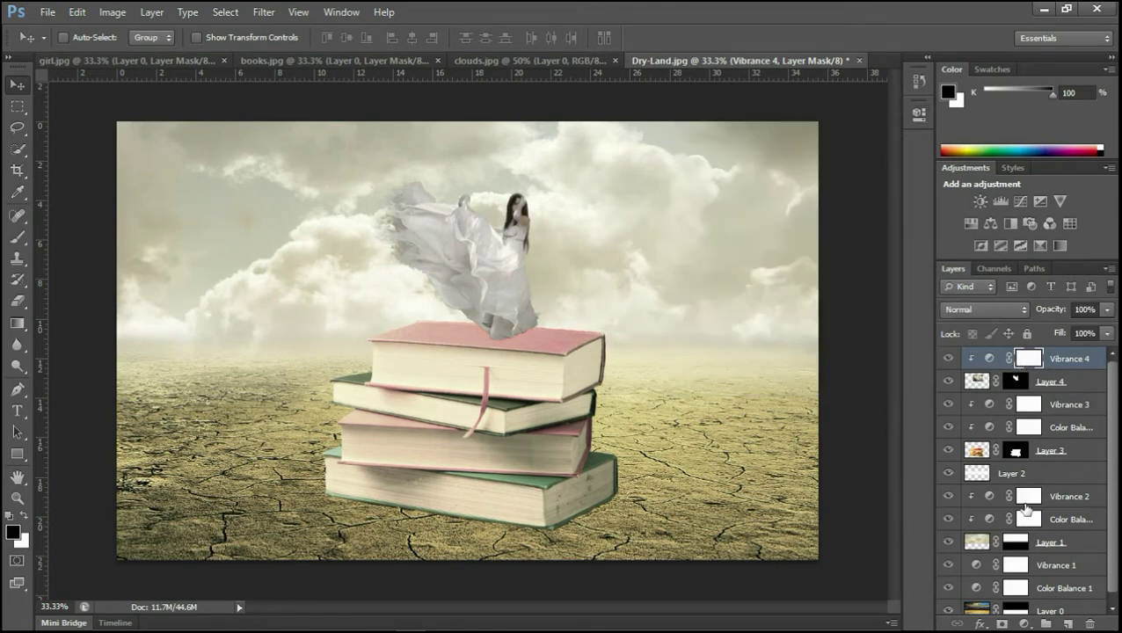
{"action": "left_click", "coordinate": [1078, 381]}
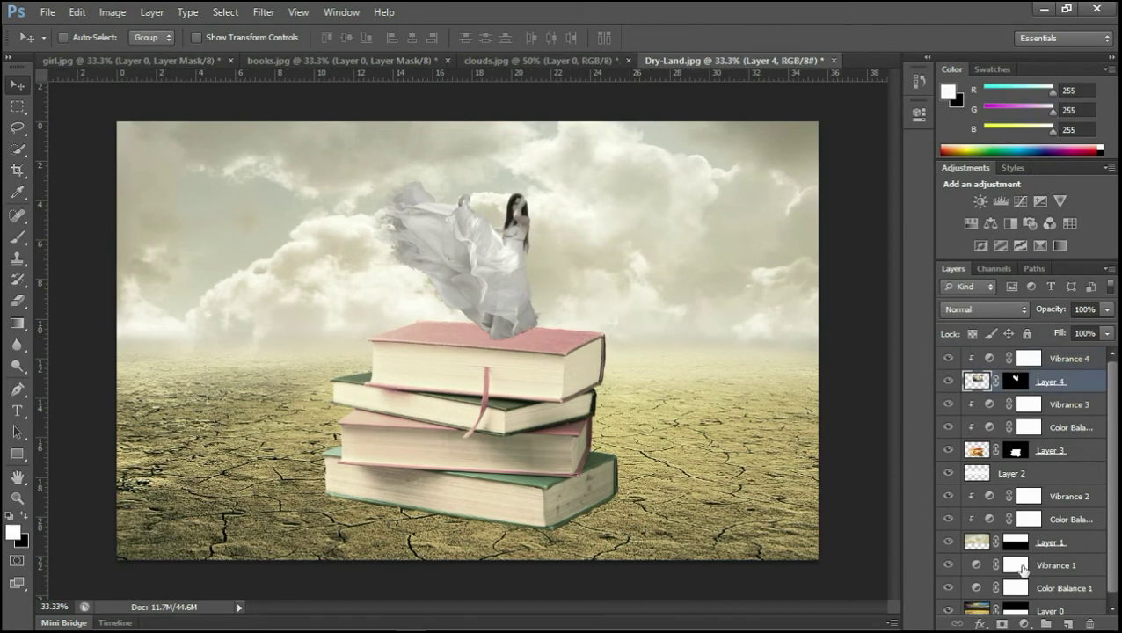
{"action": "left_click", "coordinate": [1023, 622]}
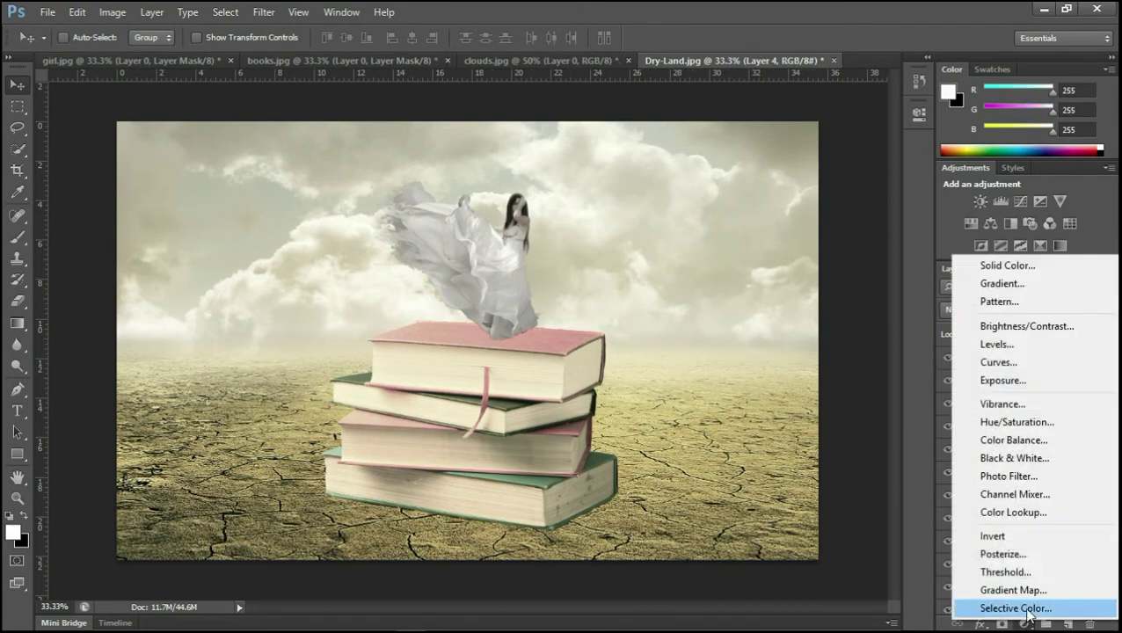
- Add a Color Balance to Layer 4 with midtones Yellow-Blue -58 and Magenta-Green -2
{"action": "left_click", "coordinate": [1013, 439]}
{"action": "left_click_drag", "start_coordinate": [753, 248], "coordinate": [708, 249]}
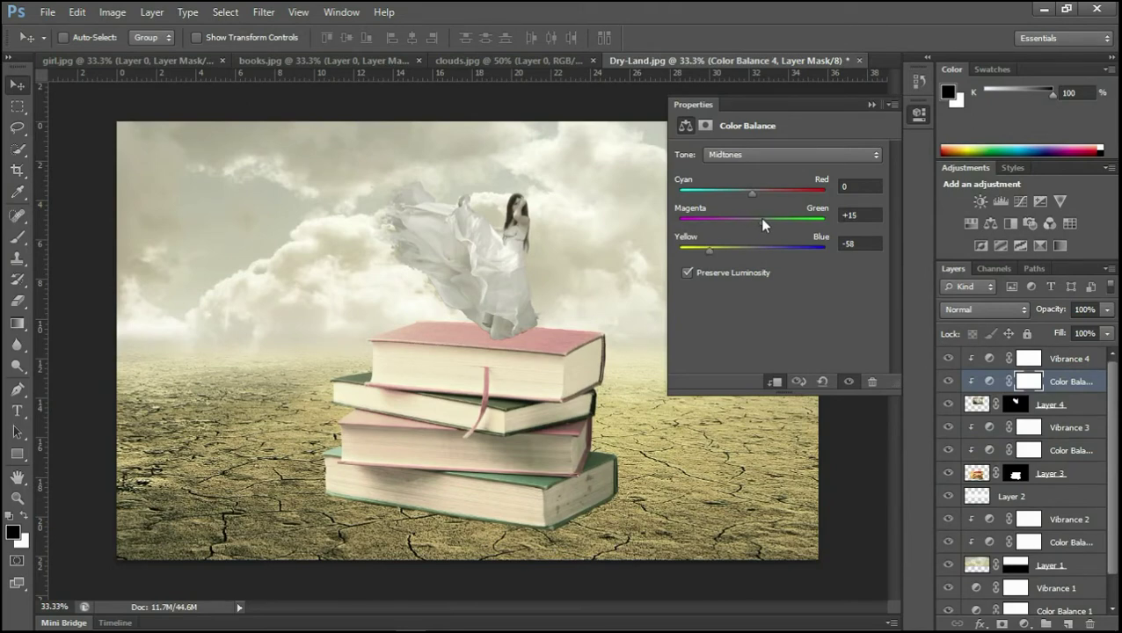
{"action": "left_click_drag", "start_coordinate": [762, 220], "coordinate": [743, 194]}
{"action": "left_click_drag", "start_coordinate": [758, 220], "coordinate": [750, 220]}
- Set the Color Balance shadows to -2/-19/-36 and the highlights' Yellow-Blue to -13
{"action": "left_click", "coordinate": [791, 154]}
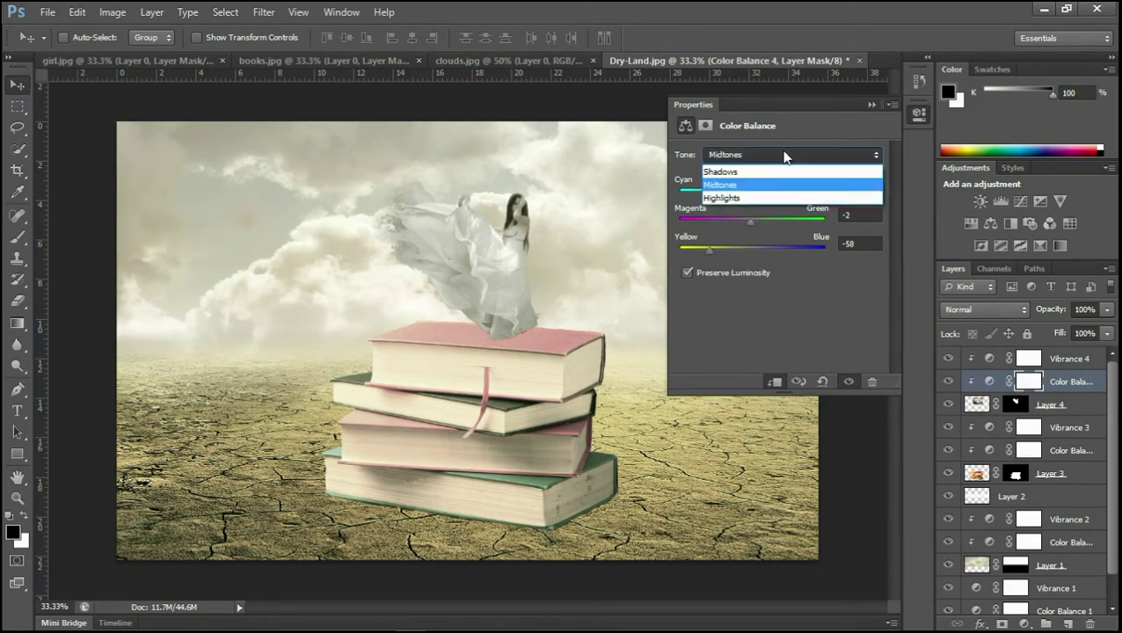
{"action": "left_click", "coordinate": [747, 172]}
{"action": "mouse_move", "coordinate": [741, 252]}
{"action": "left_mouse_down"}
{"action": "mouse_move", "coordinate": [726, 253]}
{"action": "mouse_move", "coordinate": [747, 195]}
{"action": "left_mouse_up"}
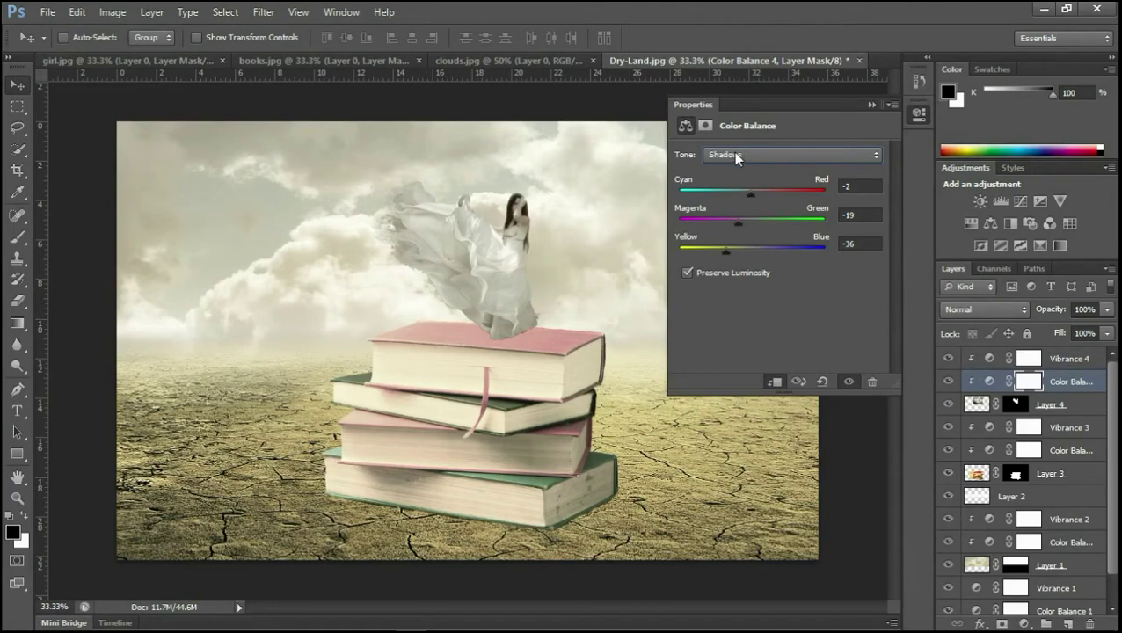
{"action": "left_click", "coordinate": [735, 155]}
{"action": "left_click", "coordinate": [735, 200]}
{"action": "mouse_move", "coordinate": [750, 253]}
{"action": "left_mouse_down"}
{"action": "mouse_move", "coordinate": [738, 253]}
{"action": "mouse_move", "coordinate": [742, 244]}
{"action": "left_mouse_up"}
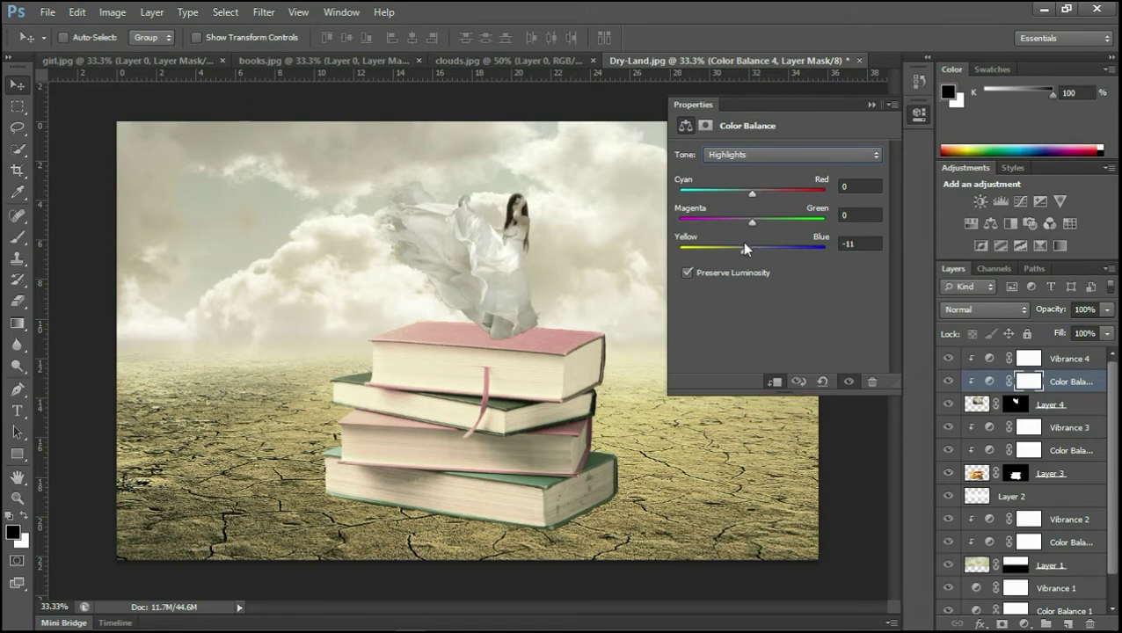
{"action": "left_click", "coordinate": [869, 104]}
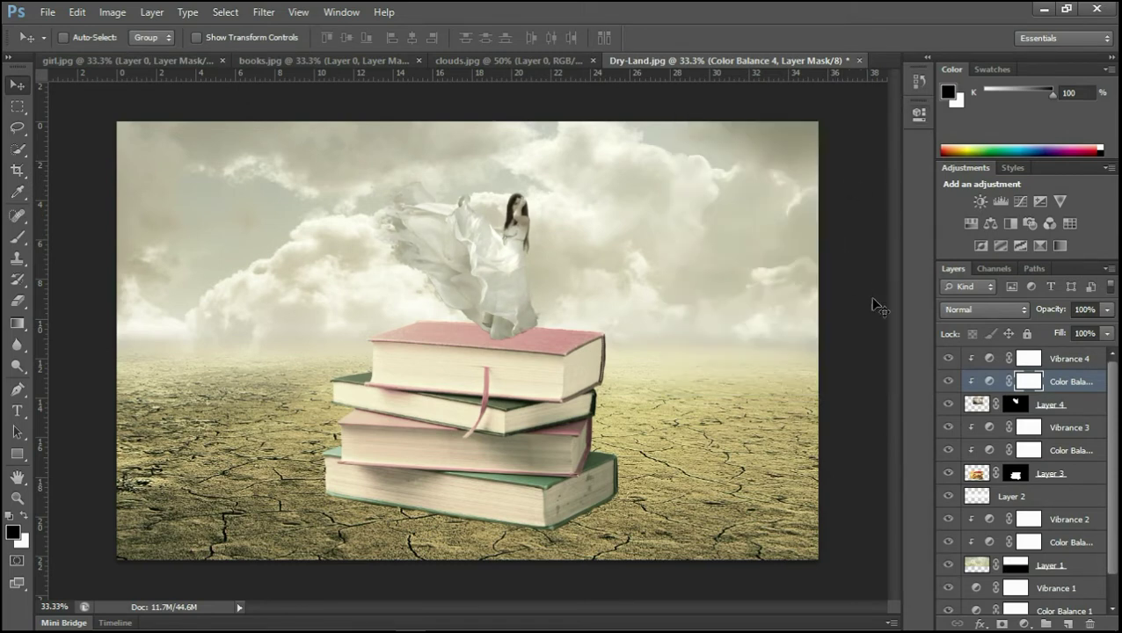
{"action": "double_click", "coordinate": [1060, 450]}
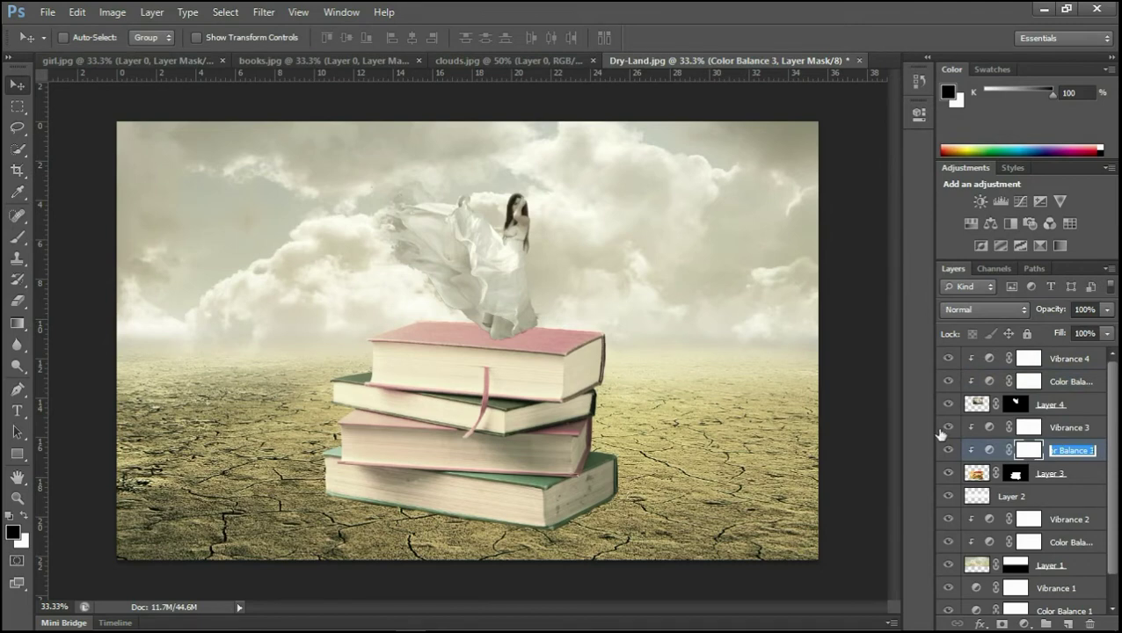
{"action": "double_click", "coordinate": [989, 450]}
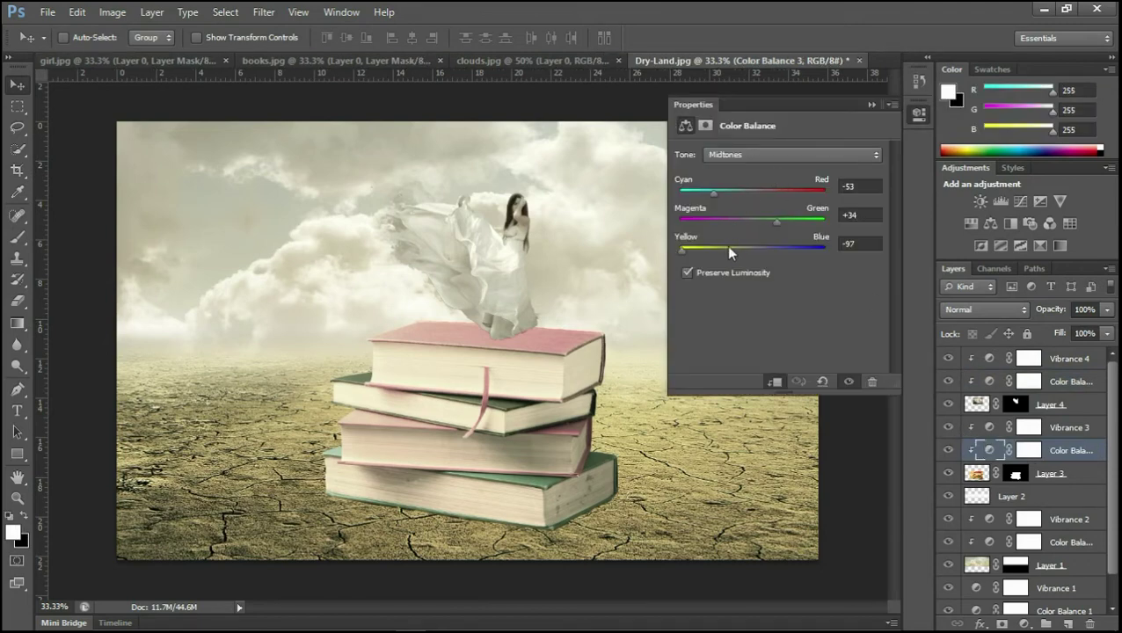
{"action": "left_click", "coordinate": [731, 273]}
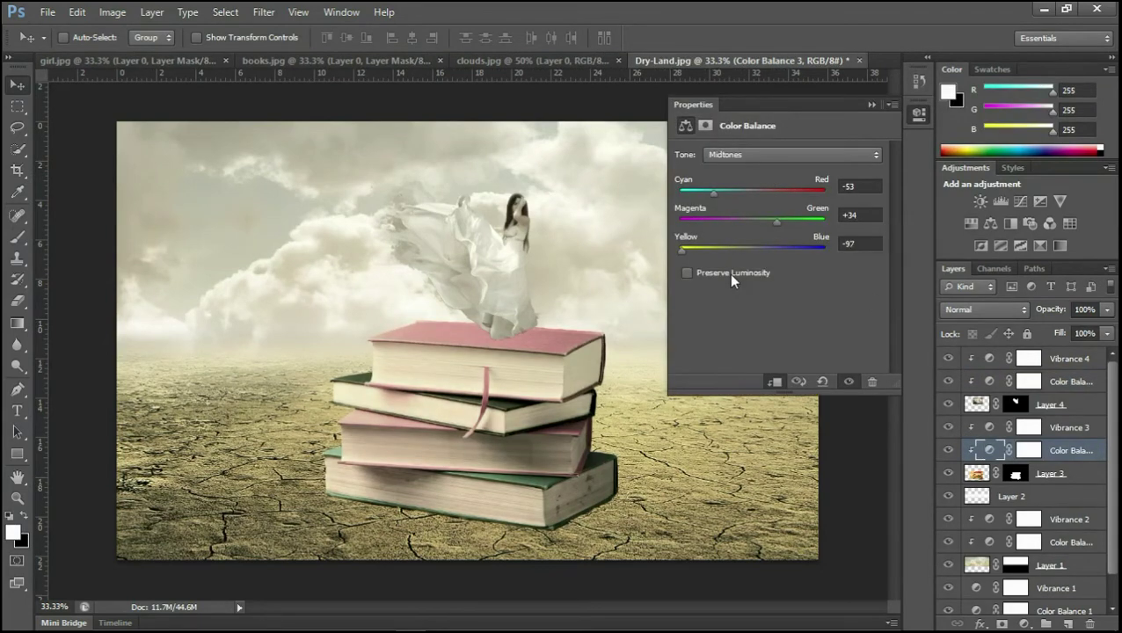
{"action": "left_click", "coordinate": [730, 273]}
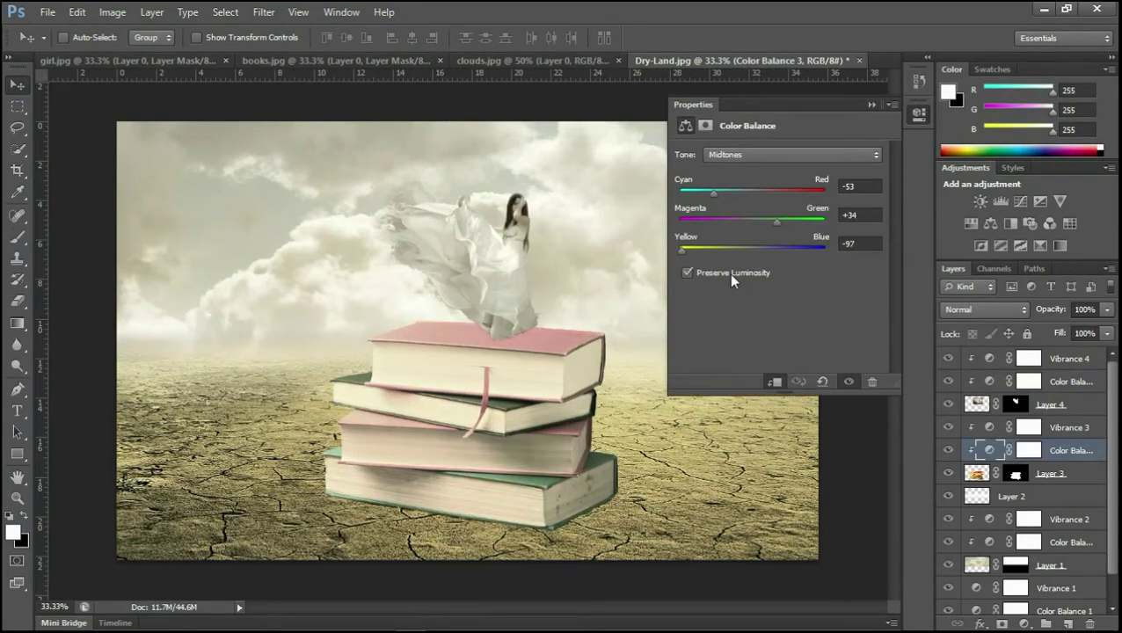
{"action": "left_click", "coordinate": [869, 105]}
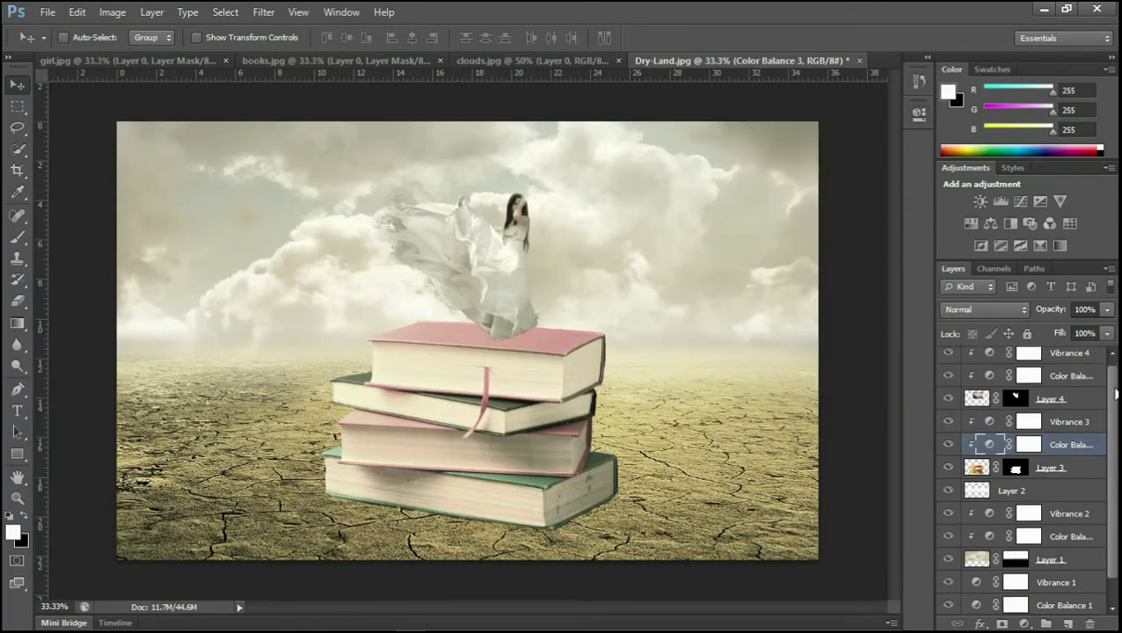
{"action": "left_click_drag", "start_coordinate": [1114, 388], "coordinate": [1114, 415]}
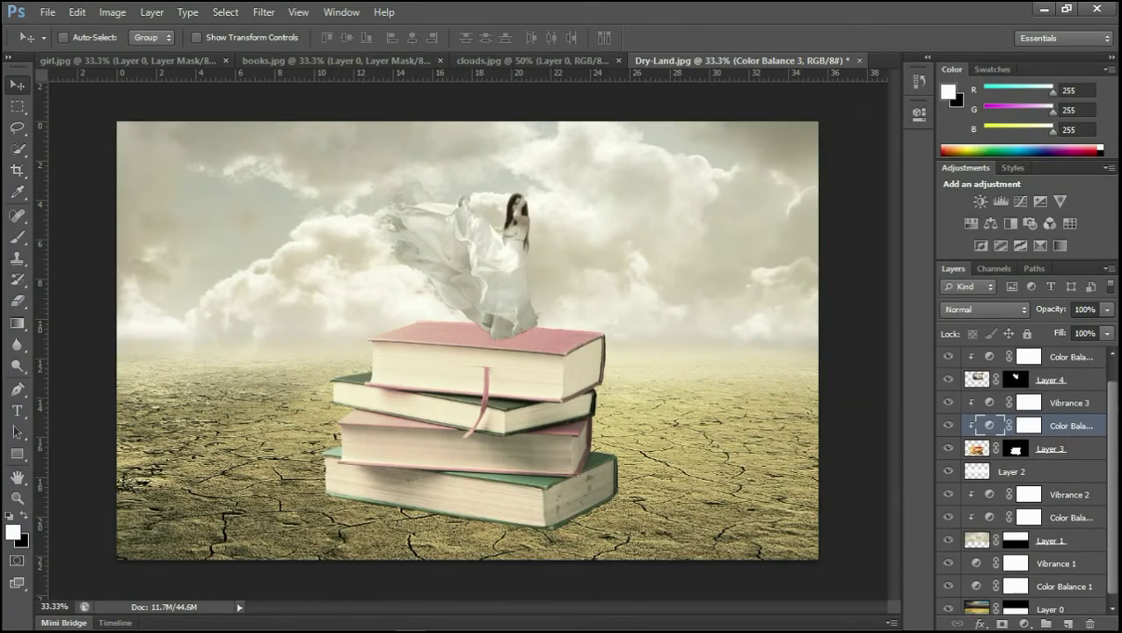
{"action": "left_click", "coordinate": [1088, 449]}
{"action": "left_click", "coordinate": [949, 442]}
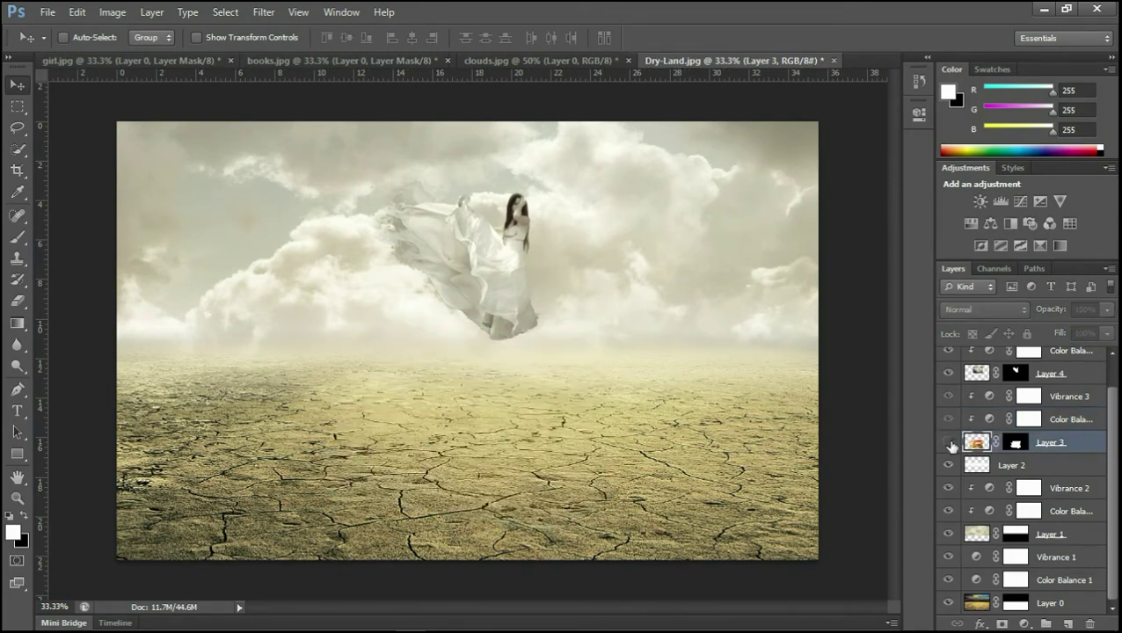
{"action": "left_click", "coordinate": [949, 442]}
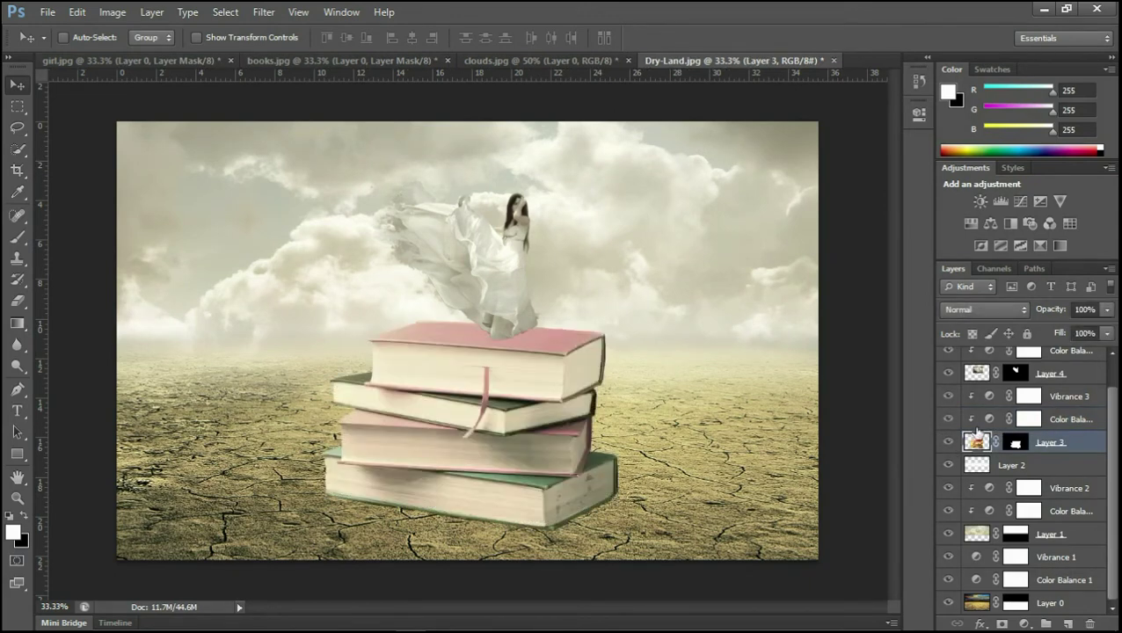
{"action": "left_click", "coordinate": [1070, 397]}
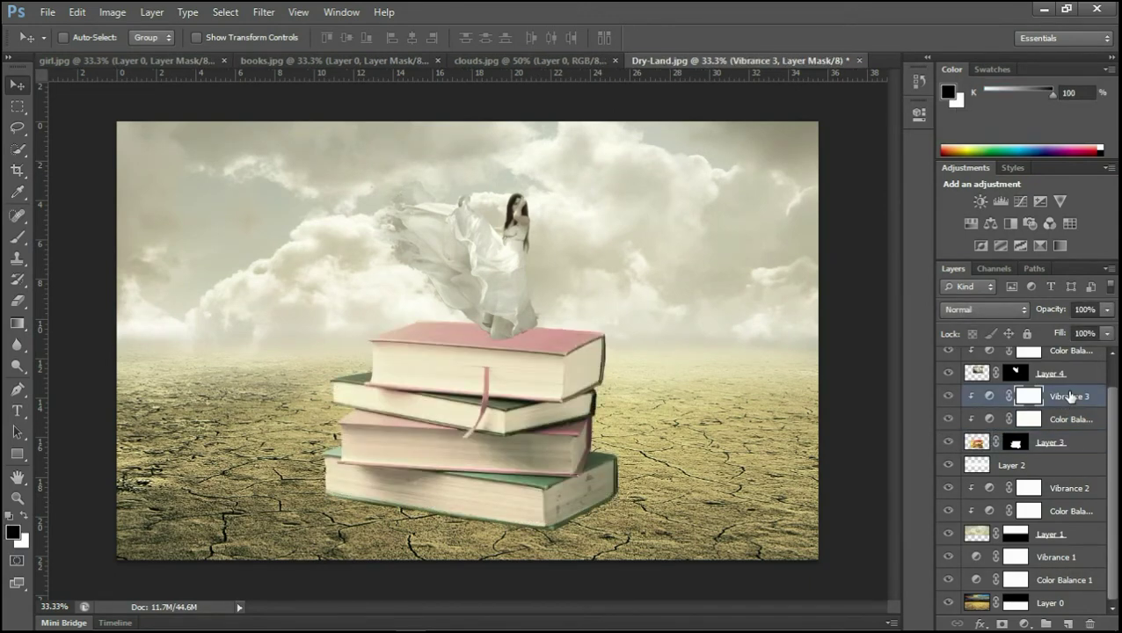
- Add Layer 5 and trace a closed Pen path under the bottom book
{"action": "left_click", "coordinate": [1068, 623]}
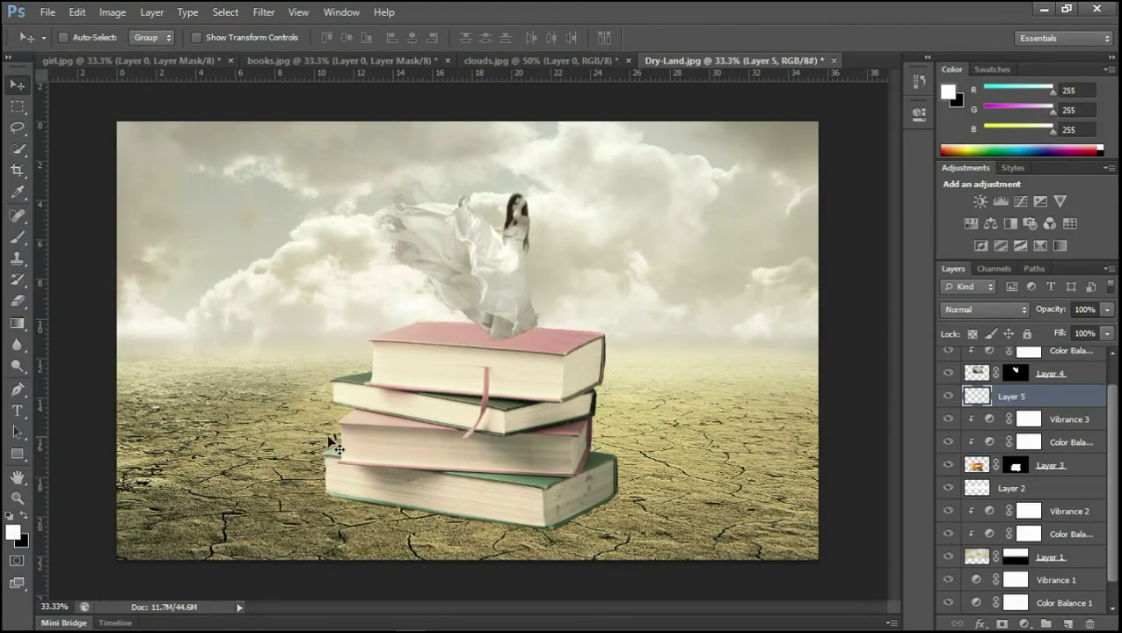
{"action": "left_click", "coordinate": [18, 393]}
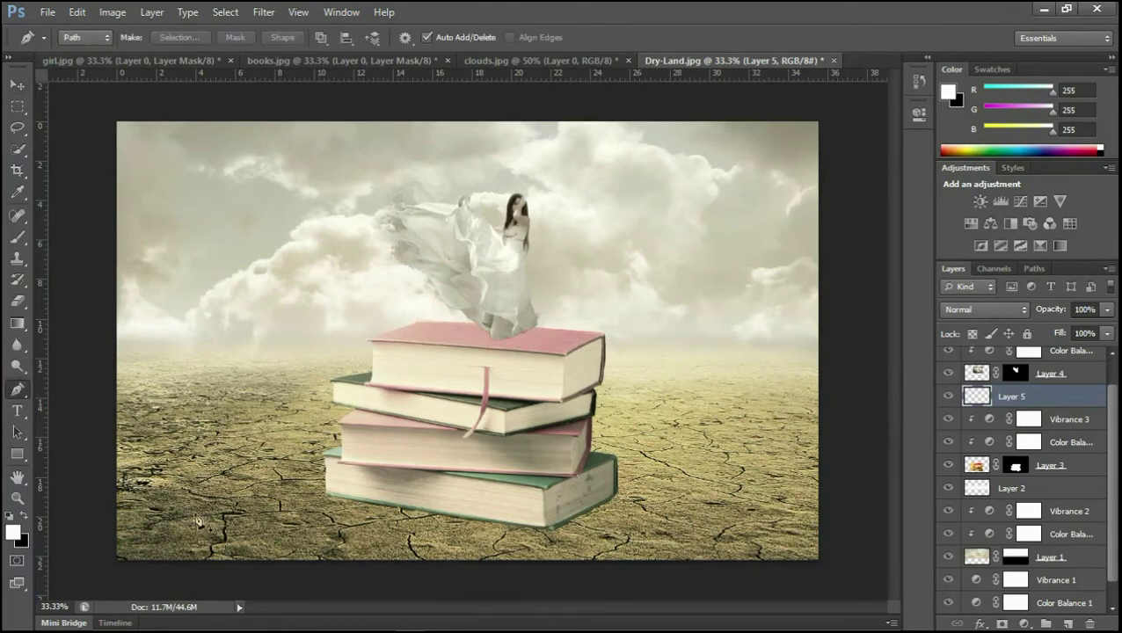
{"action": "left_click", "coordinate": [327, 484]}
{"action": "left_click", "coordinate": [544, 523]}
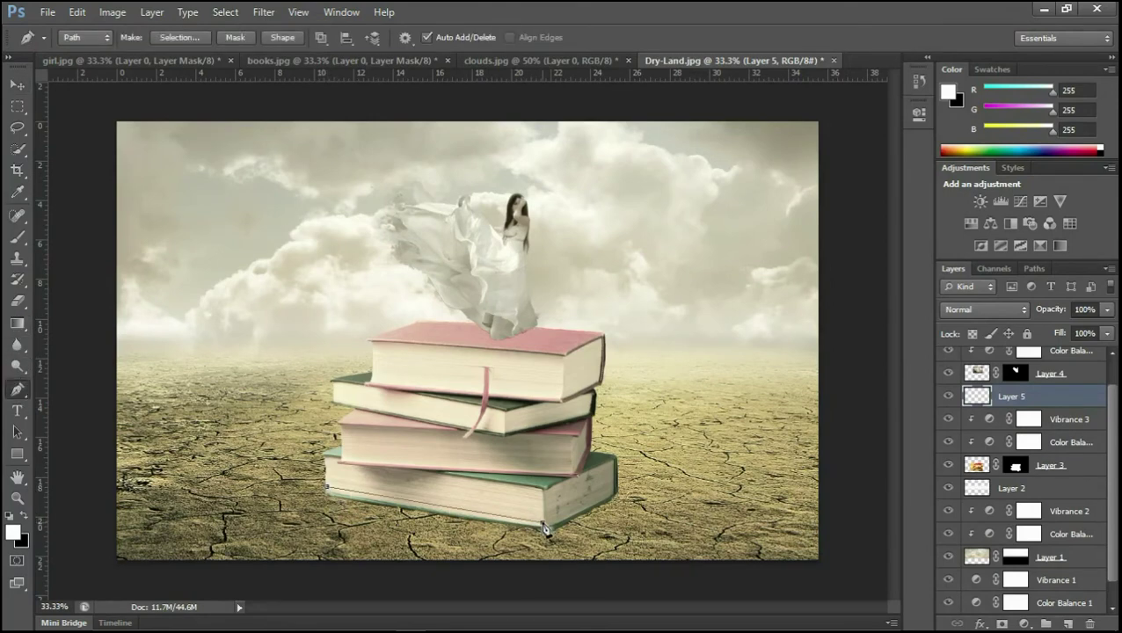
{"action": "left_click", "coordinate": [614, 490]}
{"action": "left_click", "coordinate": [328, 493]}
- Turn the path into a 0 px feathered selection and Paint Bucket fill it black
{"action": "left_click", "coordinate": [199, 38]}
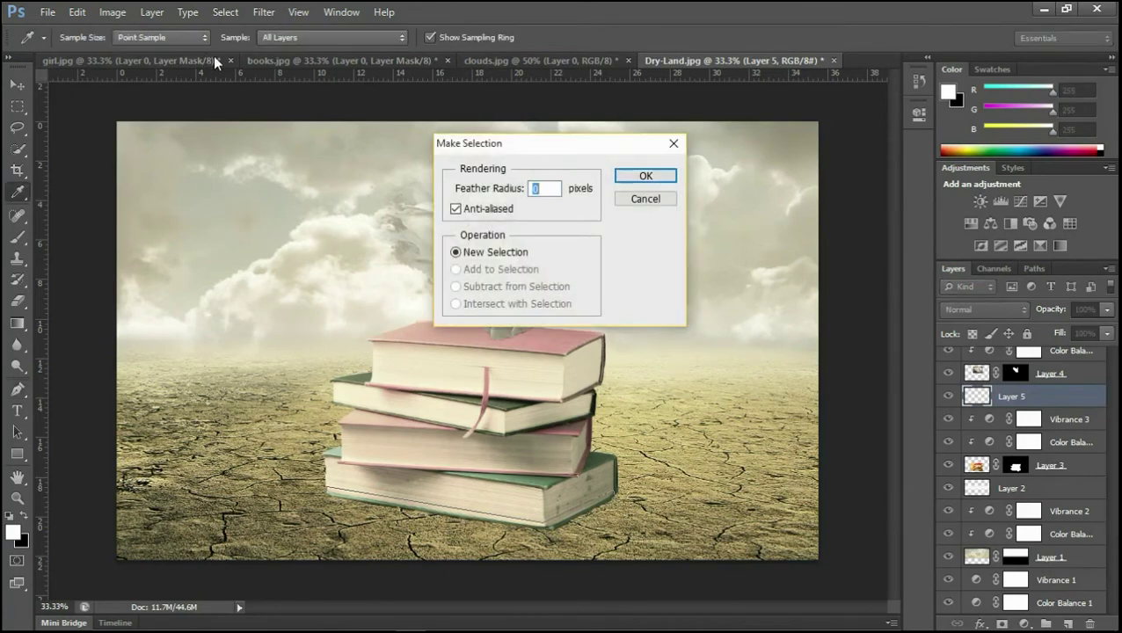
{"action": "left_click", "coordinate": [635, 178]}
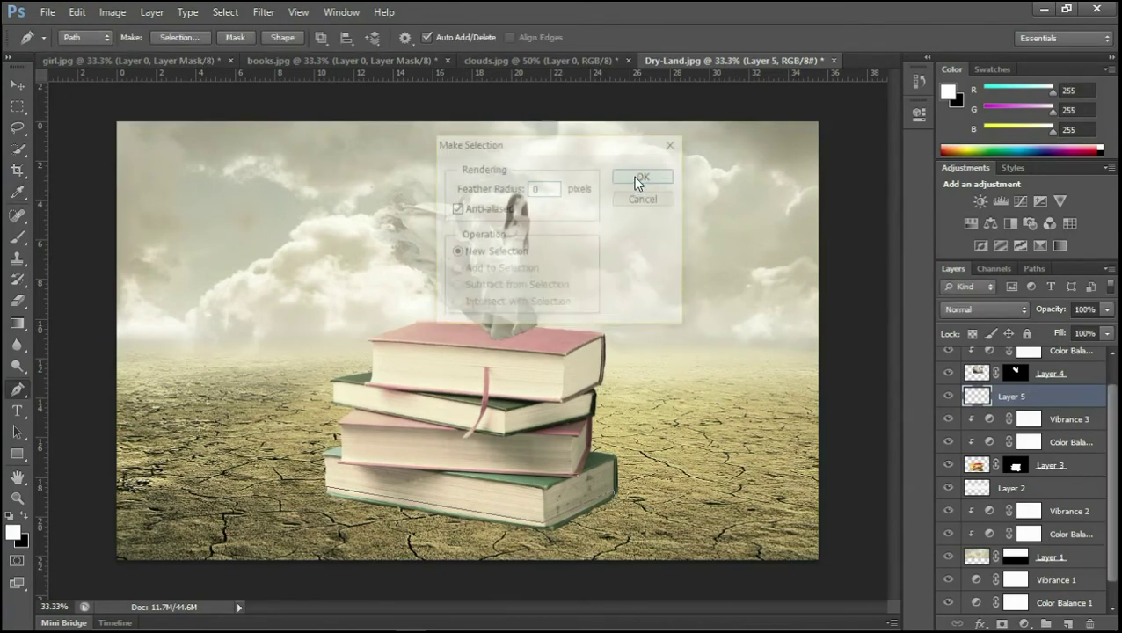
{"action": "left_click", "coordinate": [27, 518]}
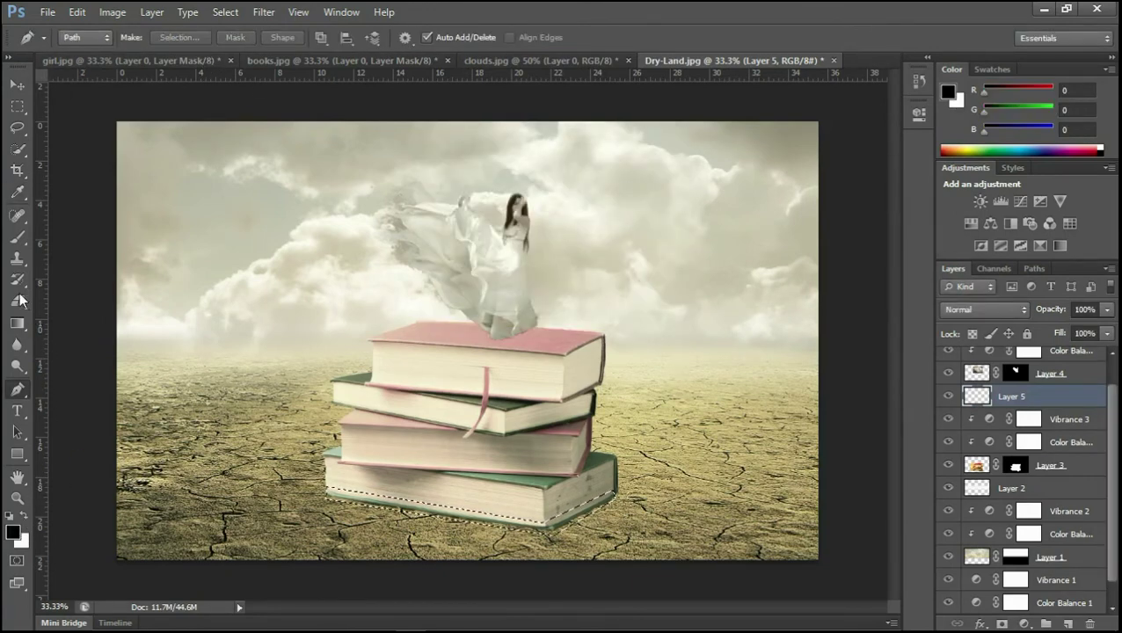
{"action": "left_click_drag", "start_coordinate": [18, 332], "coordinate": [68, 336]}
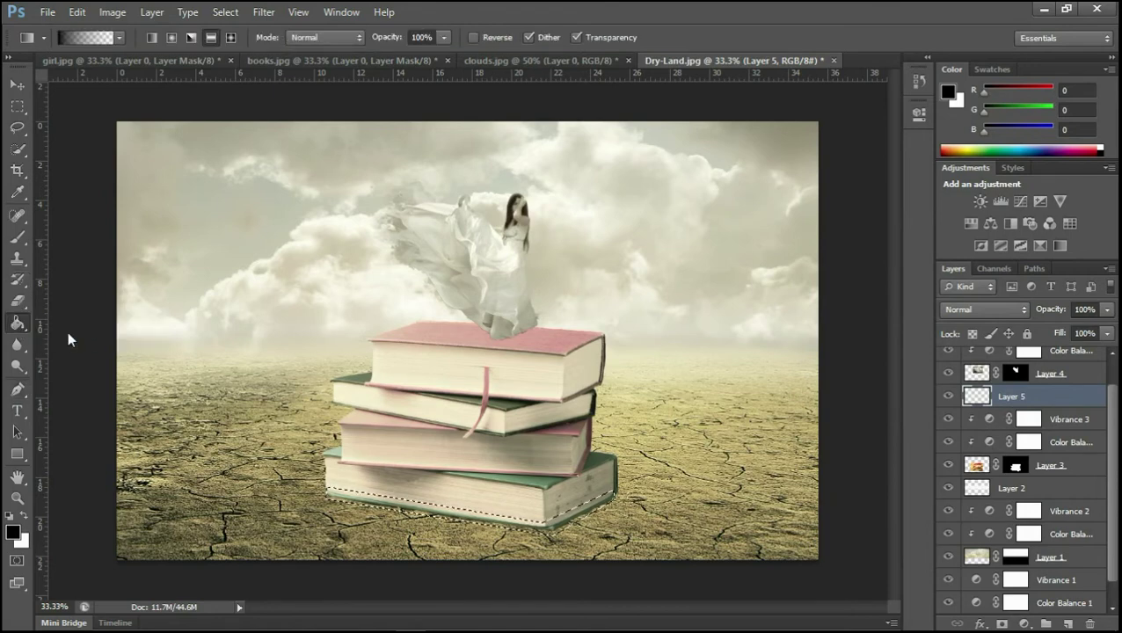
{"action": "left_click", "coordinate": [348, 503]}
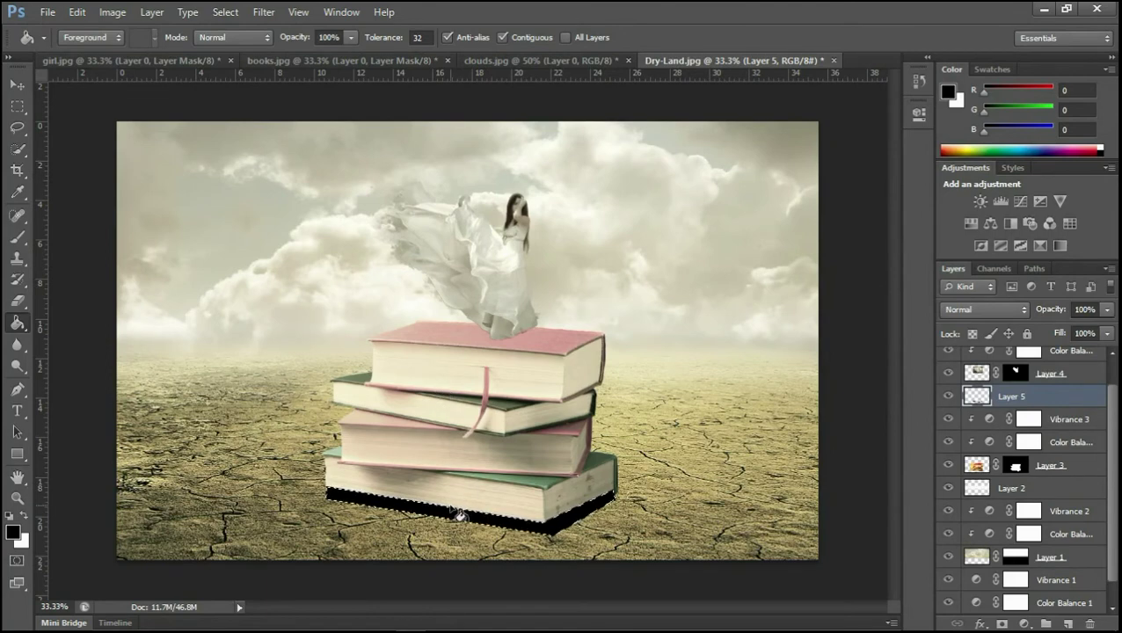
{"action": "right_click", "coordinate": [448, 506], "text": "shift"}
{"action": "left_click", "coordinate": [16, 86]}
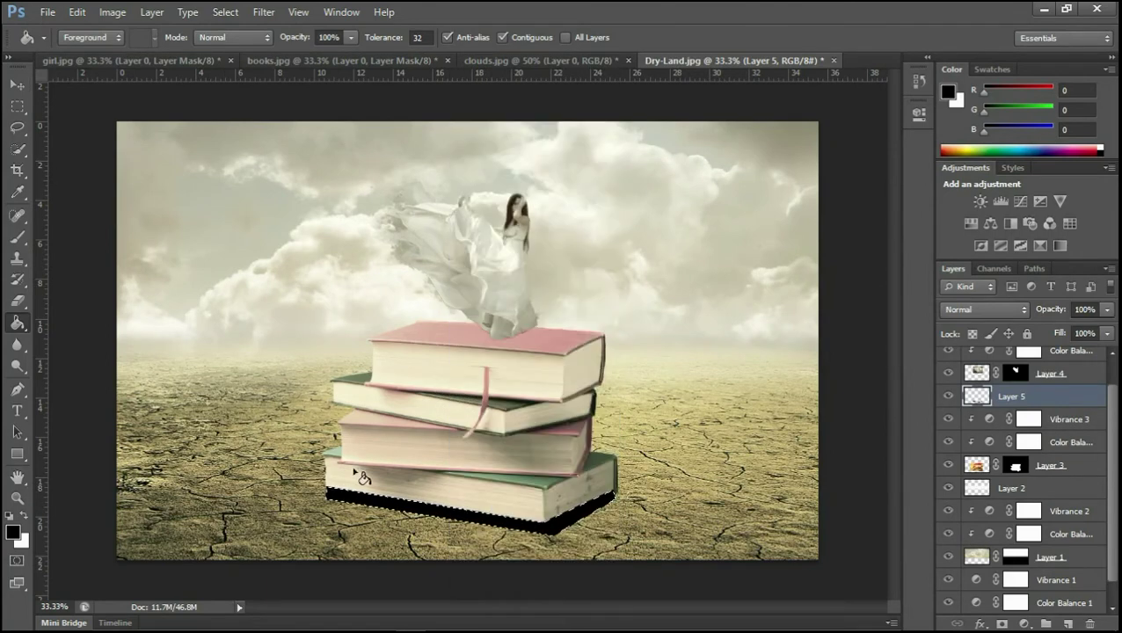
{"action": "left_click", "coordinate": [14, 92]}
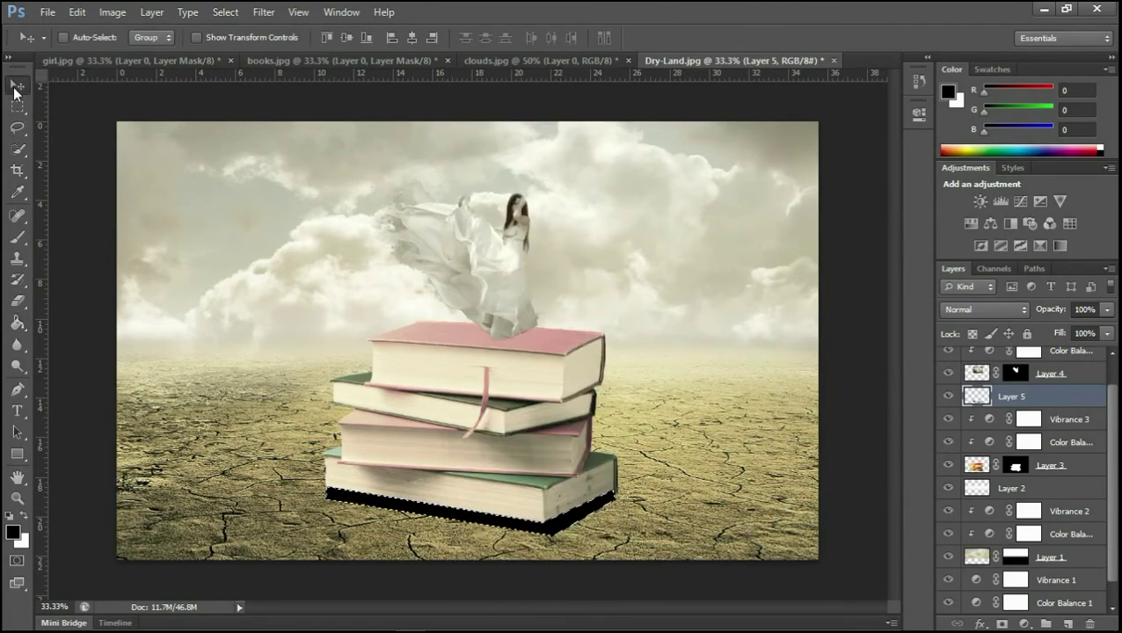
{"action": "right_click", "coordinate": [361, 503]}
{"action": "left_click", "coordinate": [405, 511]}
- Deselect and apply a Gaussian Blur of about 25 px to the Layer 5 shadow
{"action": "key", "text": "m"}
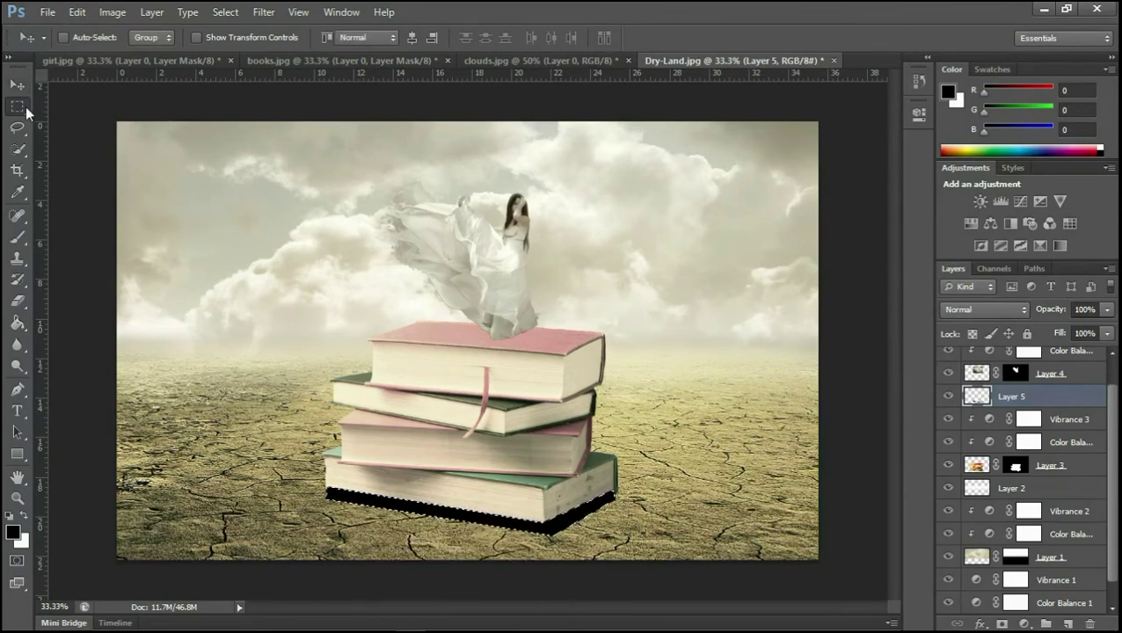
{"action": "right_click", "coordinate": [418, 514]}
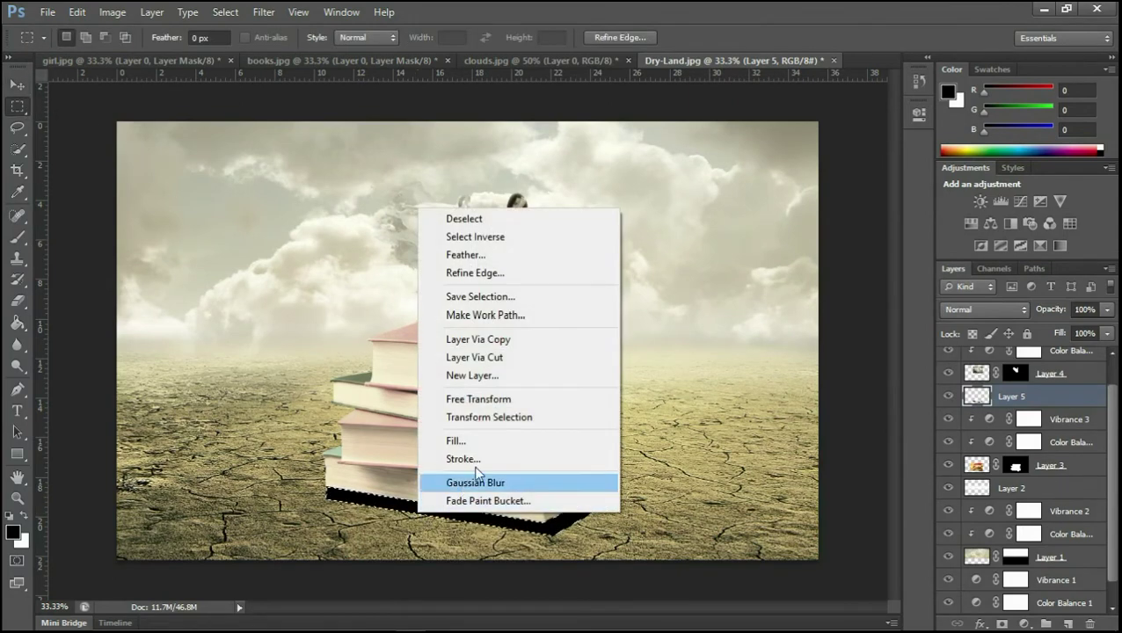
{"action": "left_click", "coordinate": [513, 219]}
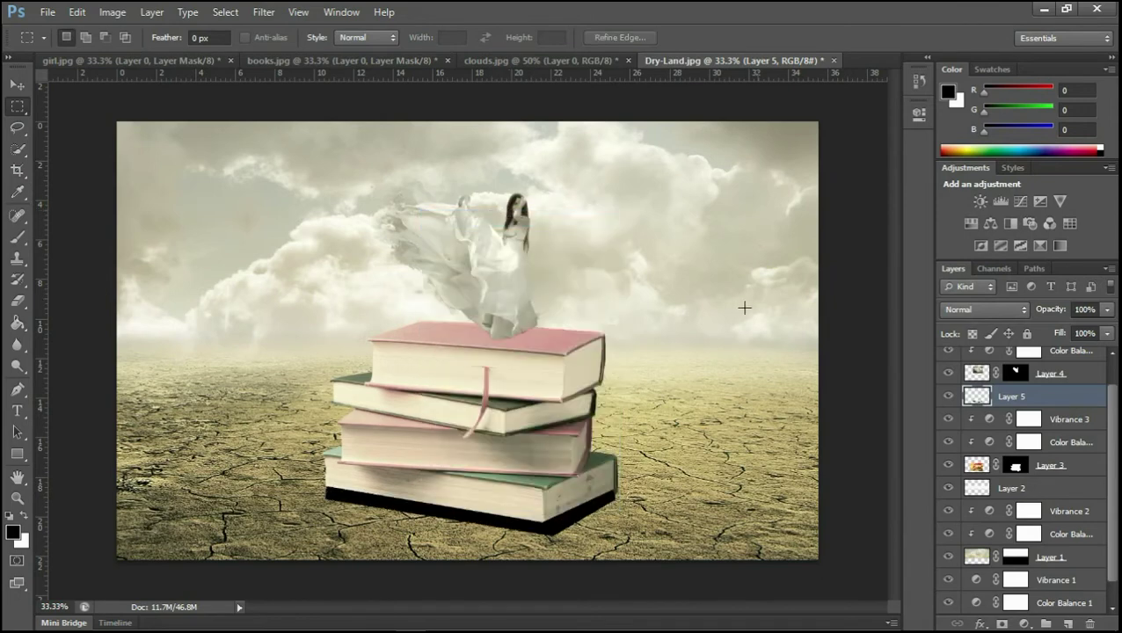
{"action": "left_click", "coordinate": [228, 15]}
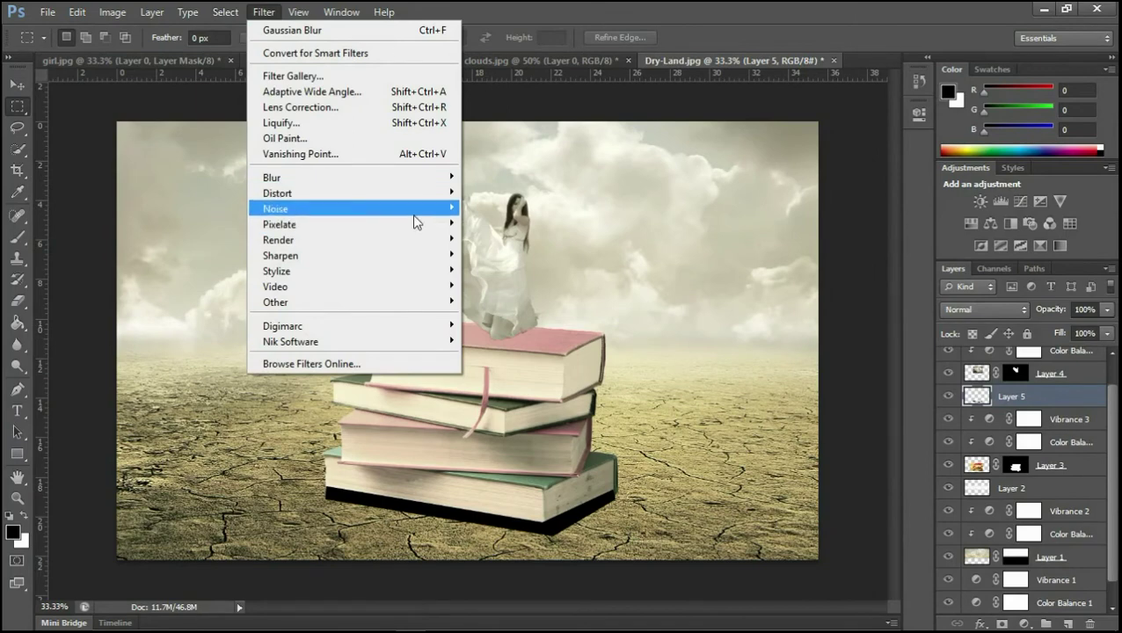
{"action": "mouse_move", "coordinate": [352, 177]}
{"action": "left_click", "coordinate": [527, 298]}
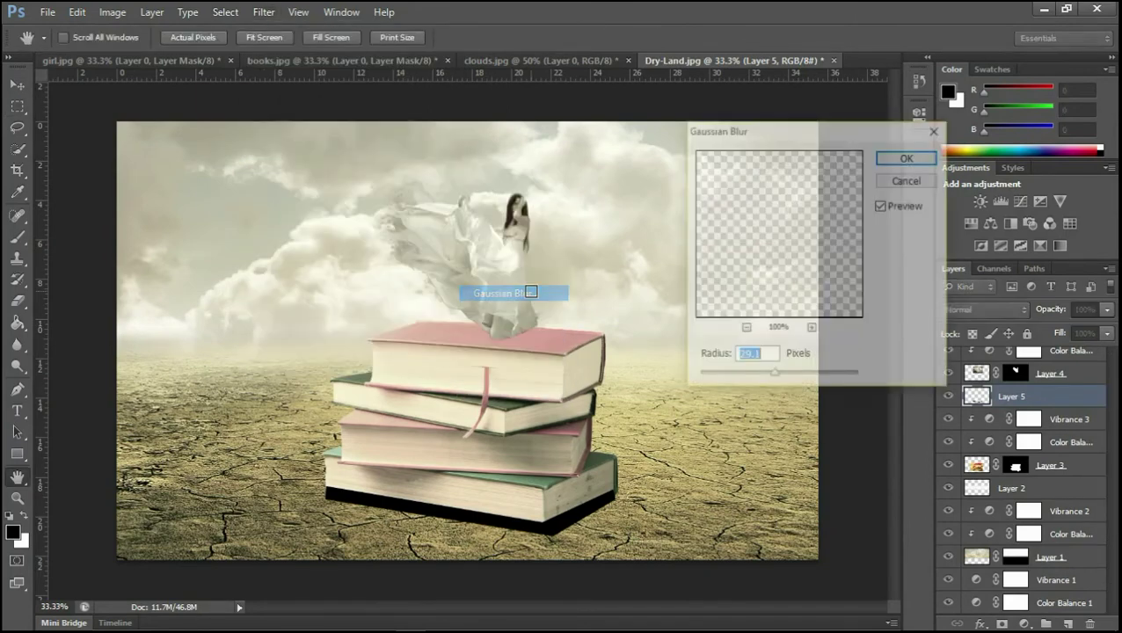
{"action": "mouse_move", "coordinate": [773, 375]}
{"action": "left_mouse_down"}
{"action": "mouse_move", "coordinate": [760, 379]}
{"action": "mouse_move", "coordinate": [774, 383]}
{"action": "left_mouse_up"}
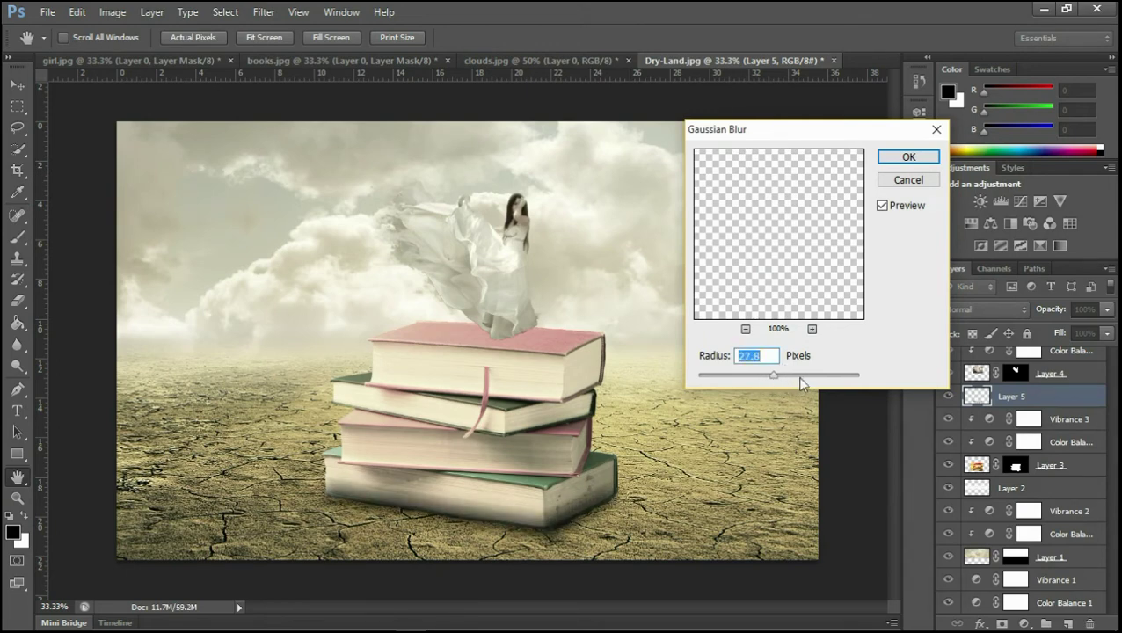
{"action": "left_click", "coordinate": [908, 157]}
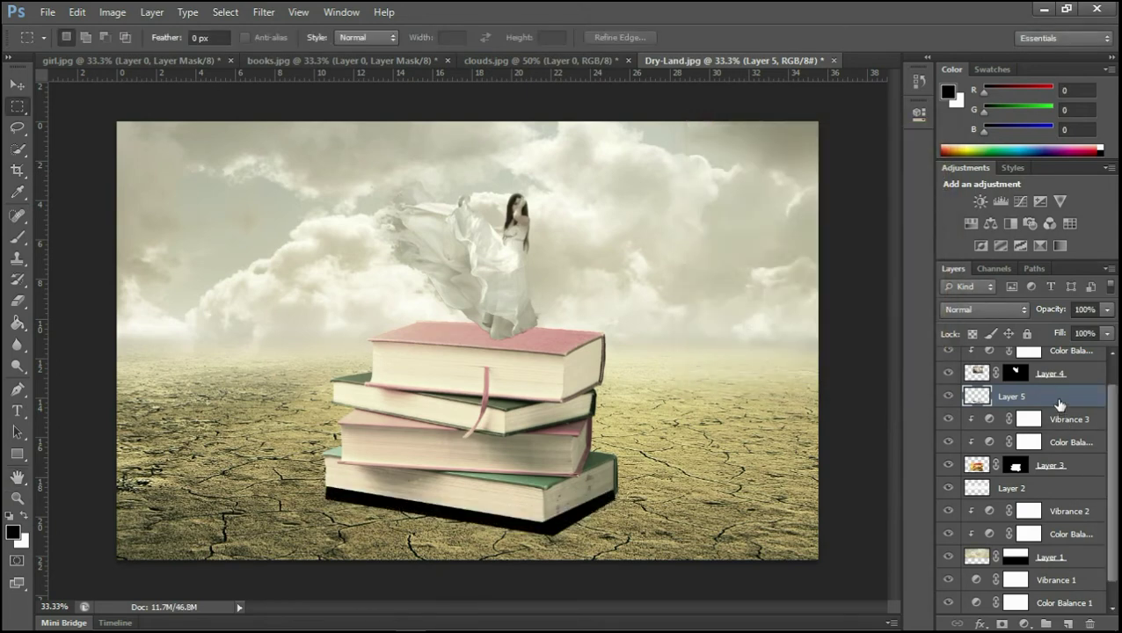
- Move Layer 5 below Layer 3 and re-blur the shadow at radius 9
{"action": "left_click_drag", "start_coordinate": [1062, 400], "coordinate": [1060, 475]}
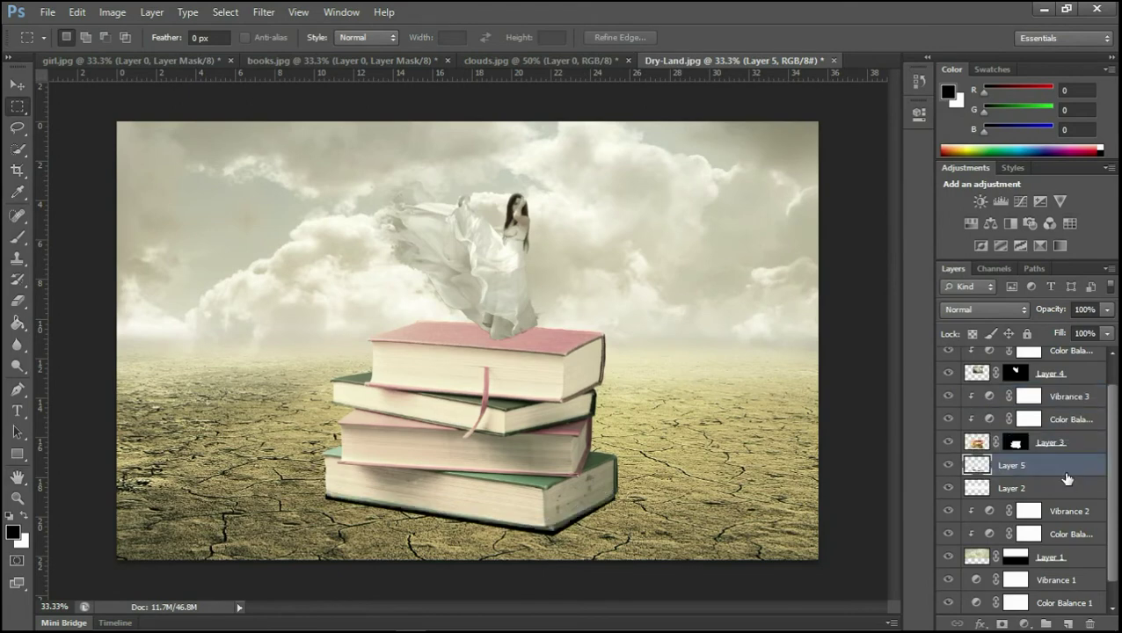
{"action": "left_click", "coordinate": [263, 14]}
{"action": "mouse_move", "coordinate": [272, 177]}
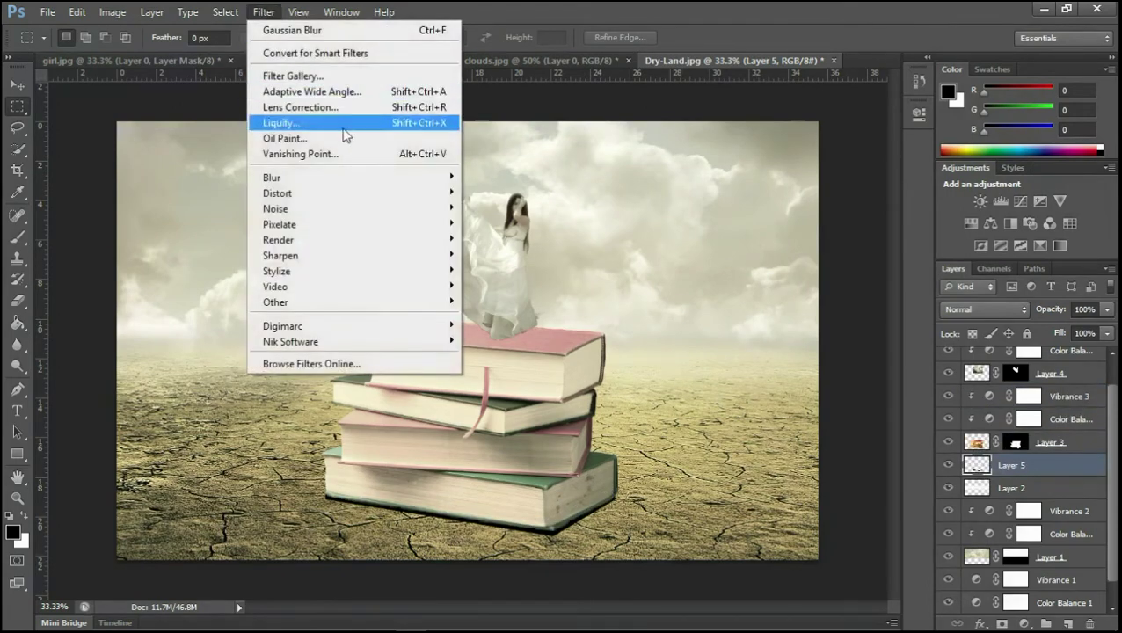
{"action": "left_click", "coordinate": [506, 293]}
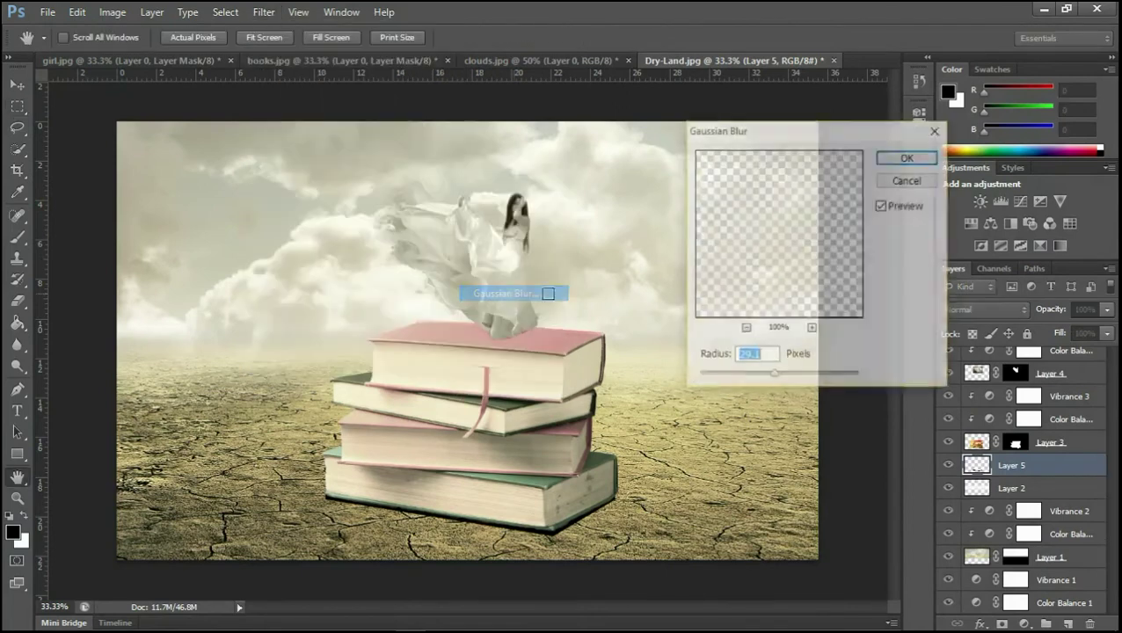
{"action": "left_click_drag", "start_coordinate": [767, 374], "coordinate": [757, 376]}
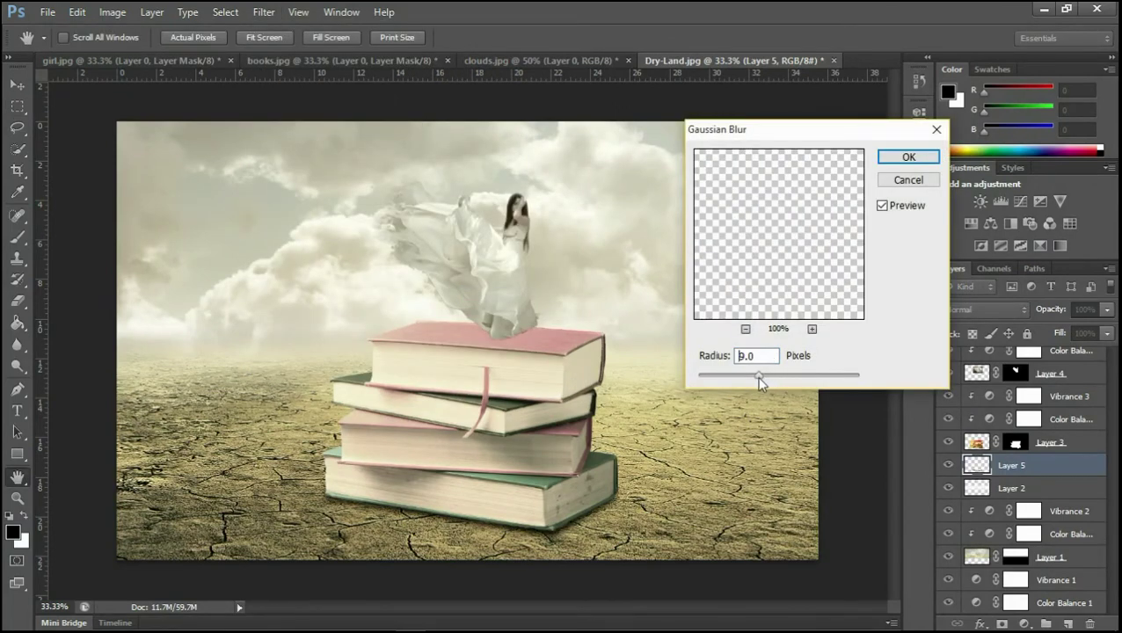
{"action": "left_click", "coordinate": [880, 208]}
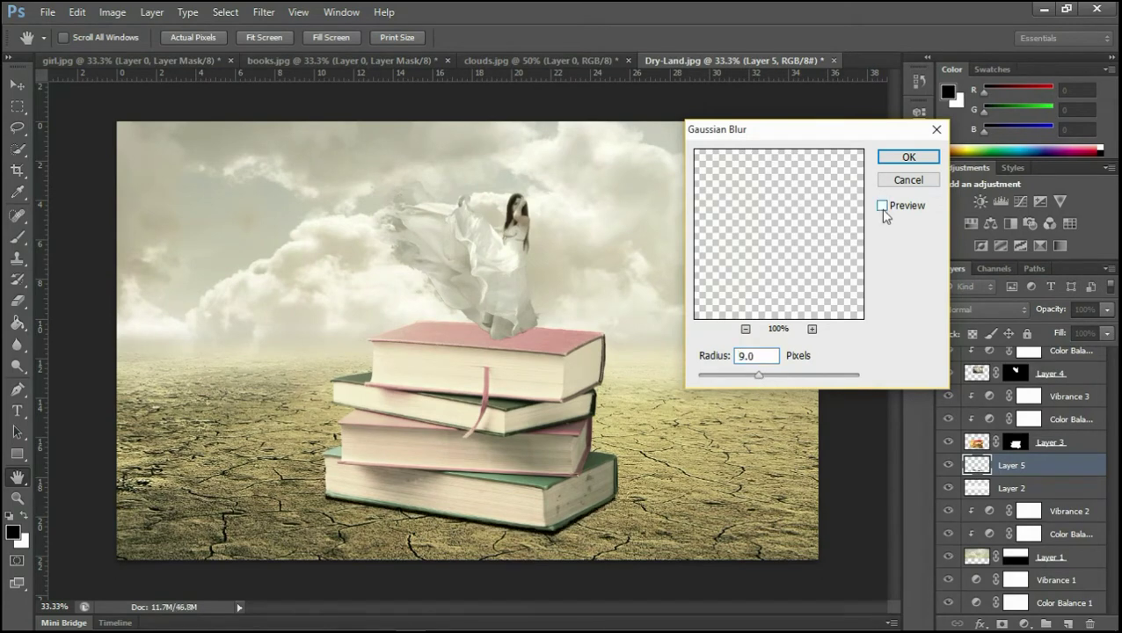
{"action": "left_click", "coordinate": [907, 156]}
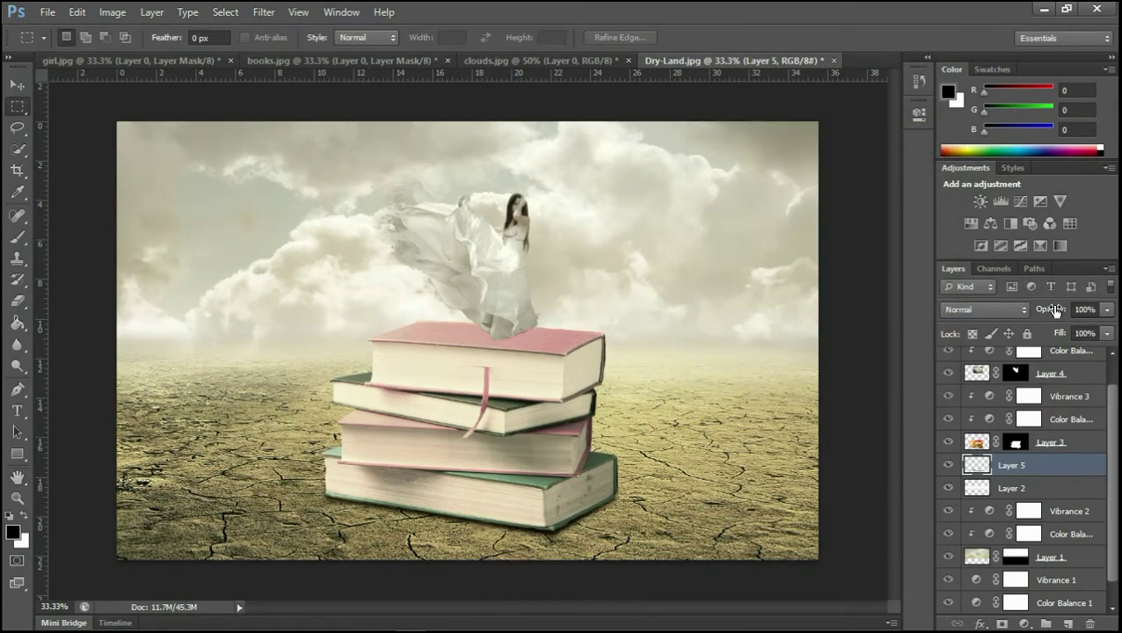
- Set the shadow layer to 78% opacity and compare it with visibility toggled
{"action": "left_click_drag", "start_coordinate": [1054, 309], "coordinate": [1040, 309]}
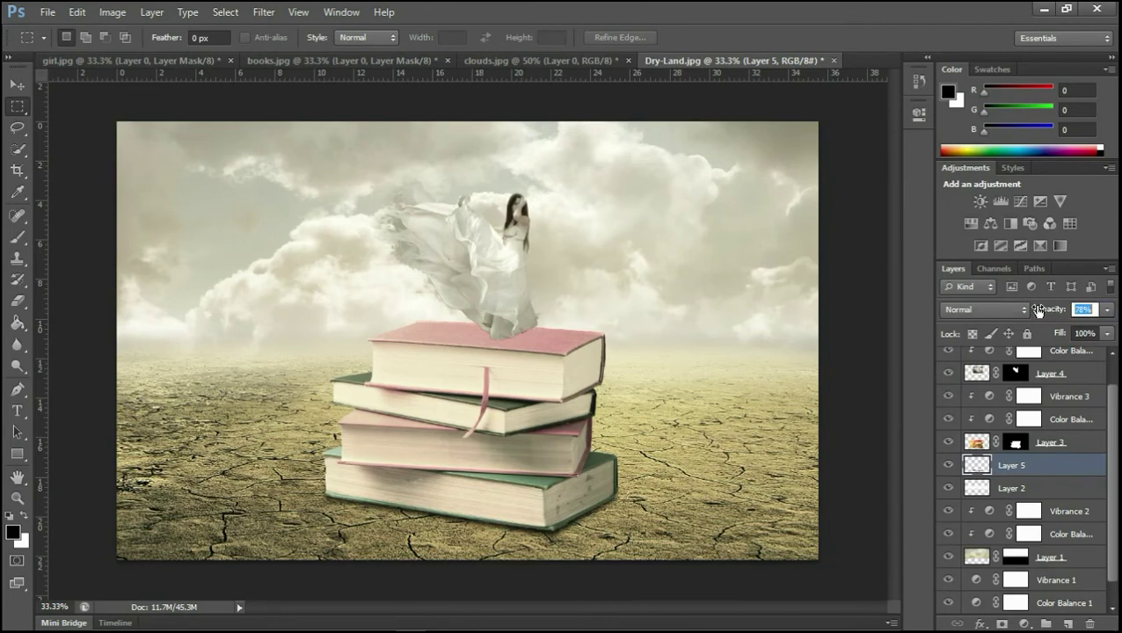
{"action": "left_click", "coordinate": [948, 466]}
{"action": "left_click", "coordinate": [948, 465]}
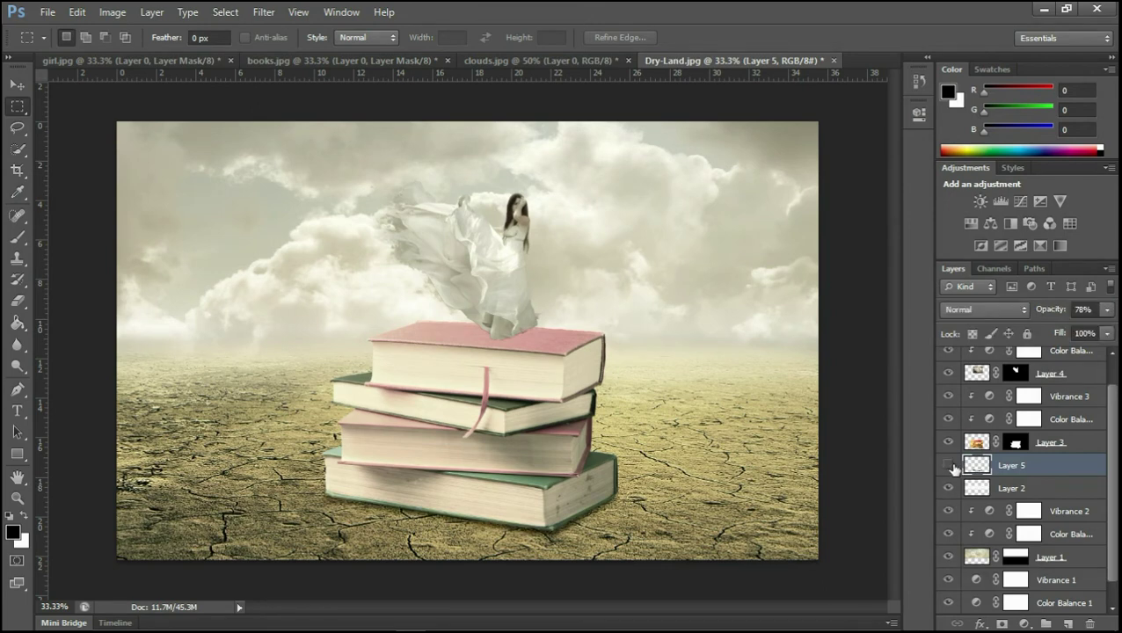
{"action": "left_click", "coordinate": [949, 465]}
{"action": "scroll", "coordinate": [1117, 494], "scroll_direction": "up", "scroll_amount": 2}
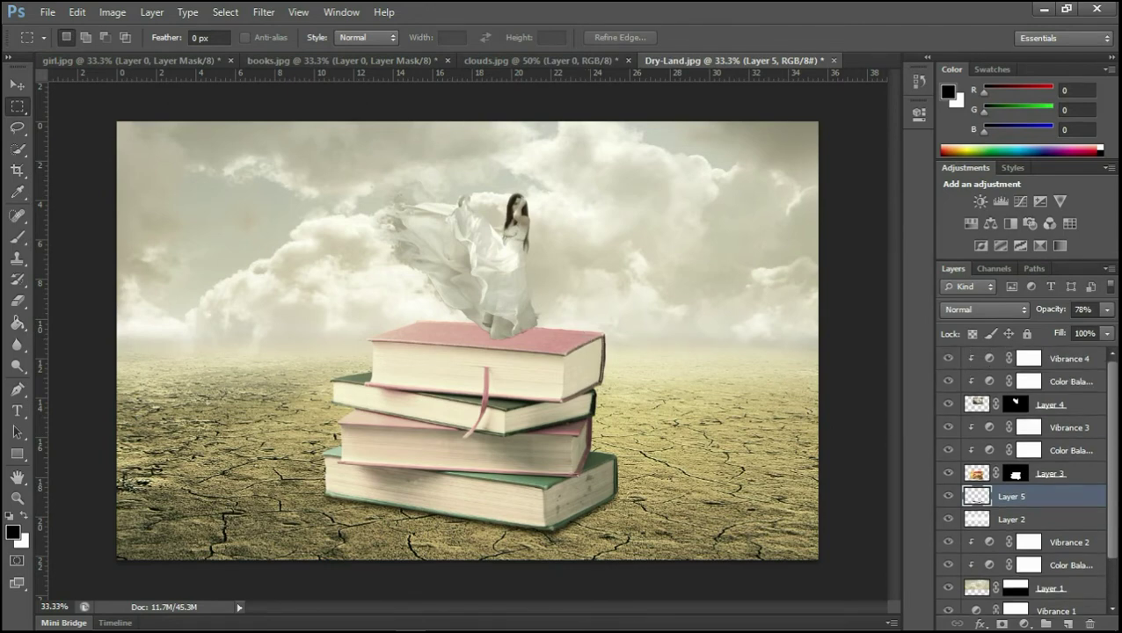
- Add a new layer above Vibrance 4 and trace a Pen path where the dress meets the book
{"action": "left_click", "coordinate": [1078, 359]}
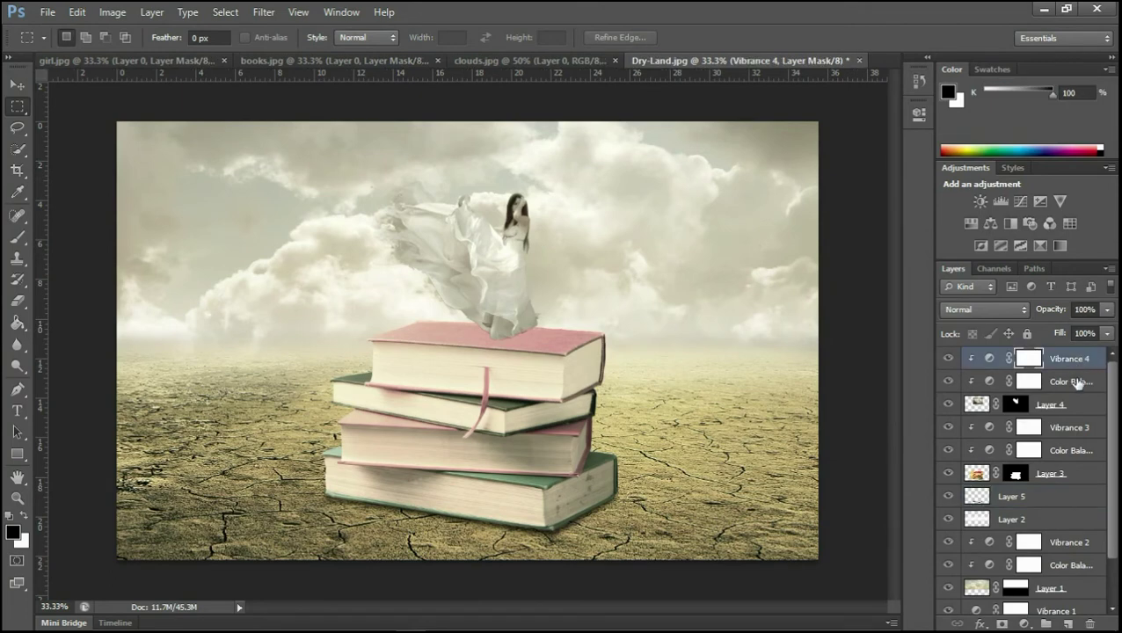
{"action": "left_click", "coordinate": [1066, 622]}
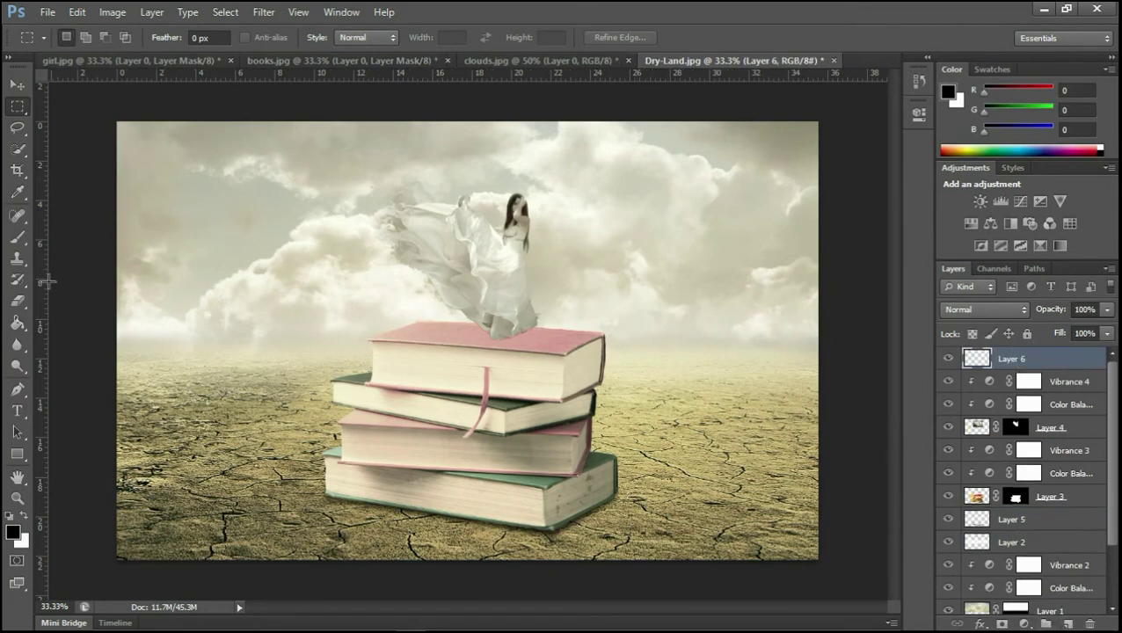
{"action": "left_click", "coordinate": [18, 390]}
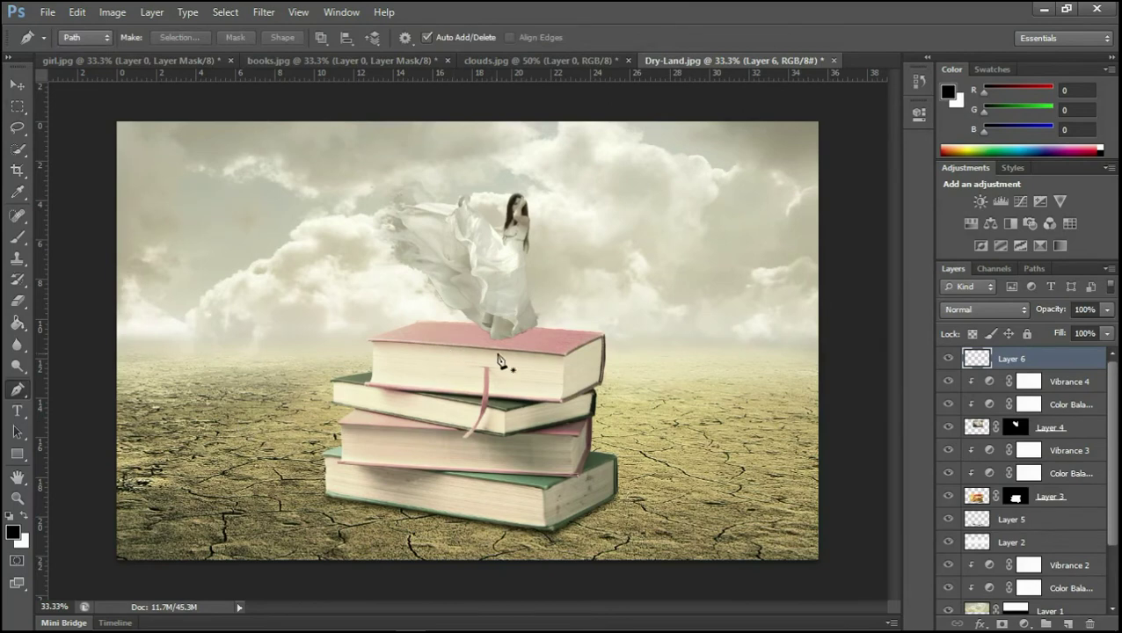
{"action": "left_click", "coordinate": [507, 334]}
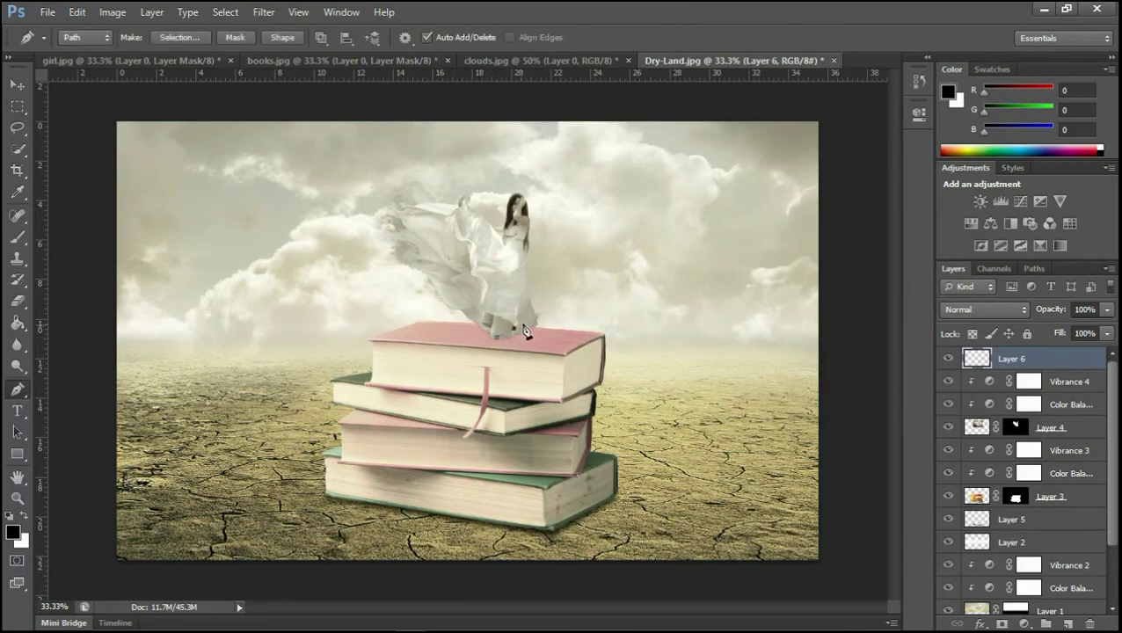
{"action": "left_click", "coordinate": [524, 324]}
{"action": "left_click", "coordinate": [541, 332]}
{"action": "left_click", "coordinate": [510, 351]}
{"action": "left_click", "coordinate": [496, 342]}
- Make the path a selection, fill it black with the Paint Bucket, then deselect
{"action": "left_click", "coordinate": [191, 40]}
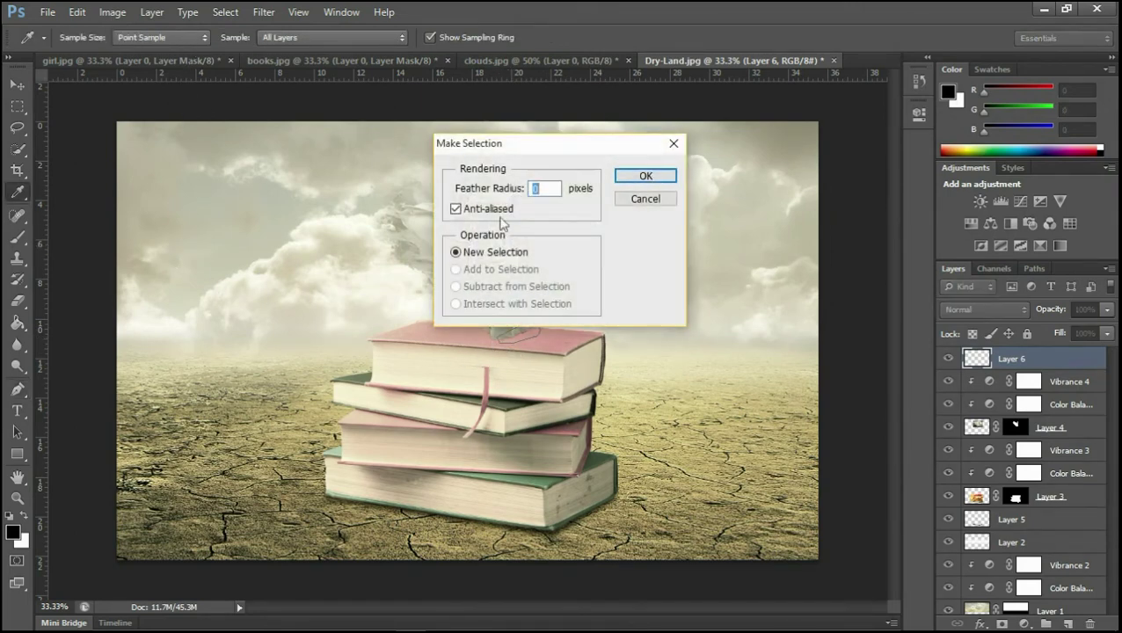
{"action": "left_click", "coordinate": [641, 178]}
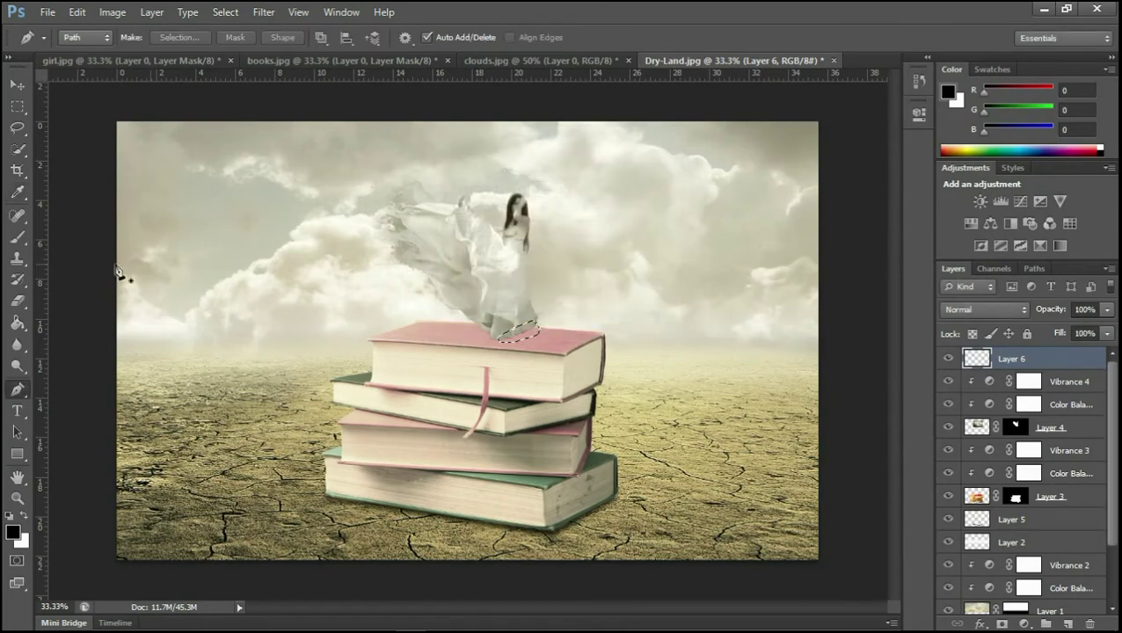
{"action": "left_click", "coordinate": [17, 326]}
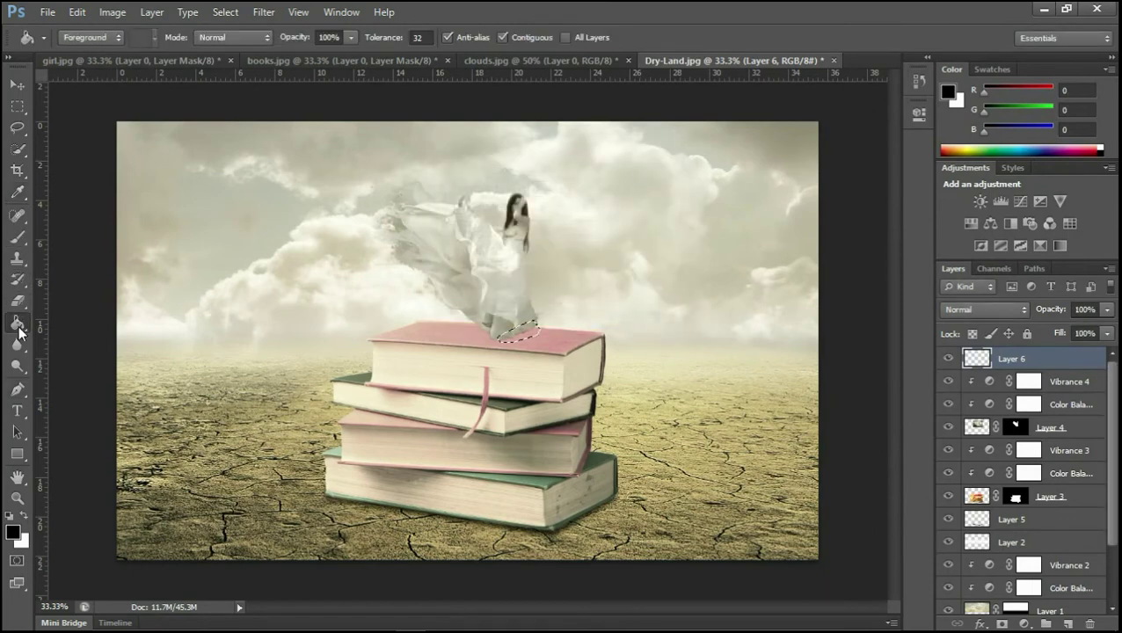
{"action": "left_click", "coordinate": [522, 338]}
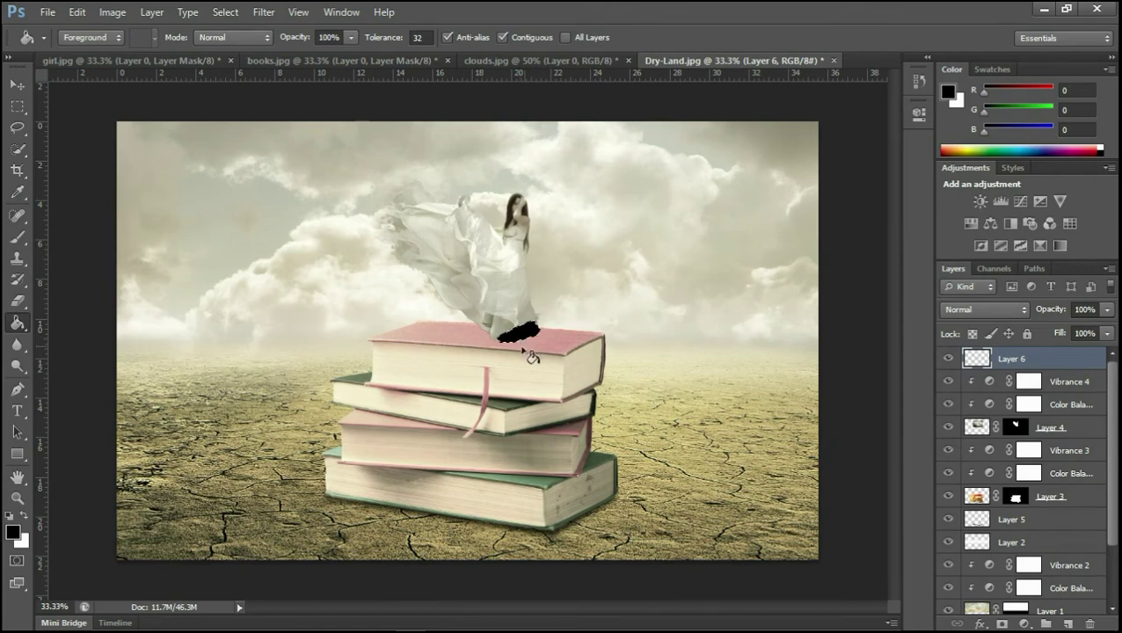
{"action": "left_click", "coordinate": [17, 105]}
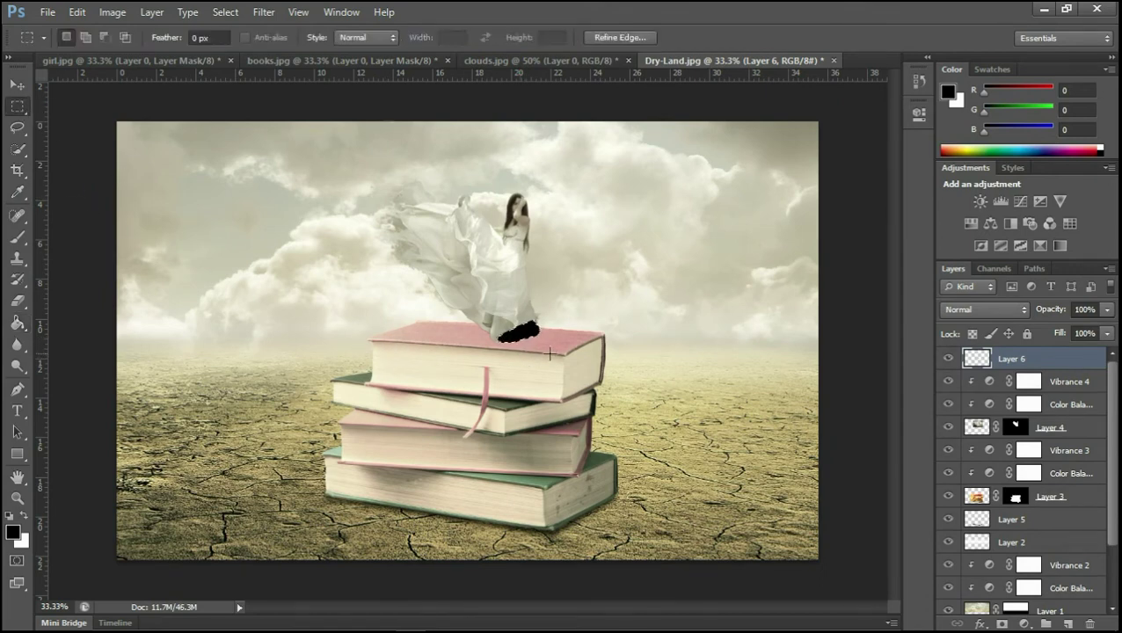
{"action": "right_click", "coordinate": [526, 325]}
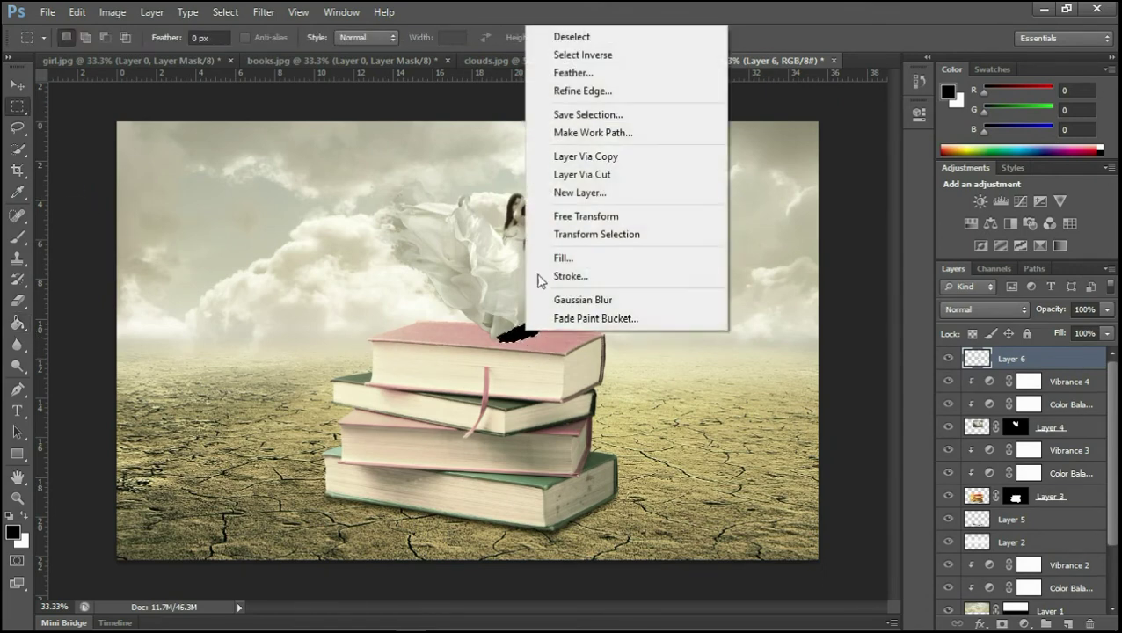
{"action": "left_click", "coordinate": [591, 39]}
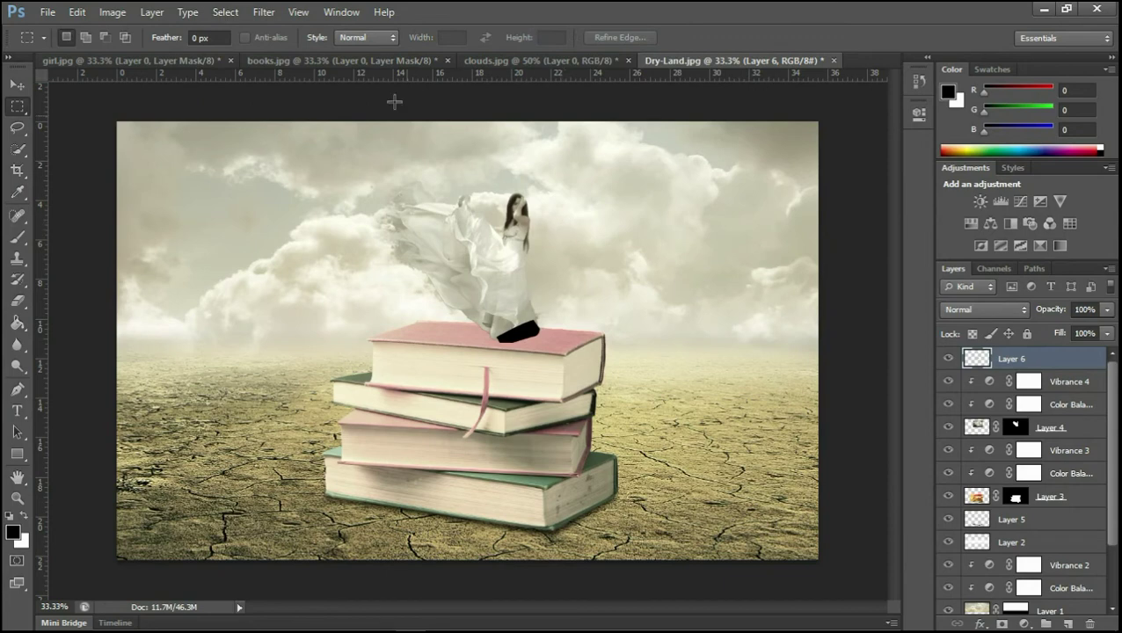
- Soften the black patch on Layer 6 with a Gaussian Blur
{"action": "left_click", "coordinate": [263, 12]}
{"action": "mouse_move", "coordinate": [352, 178]}
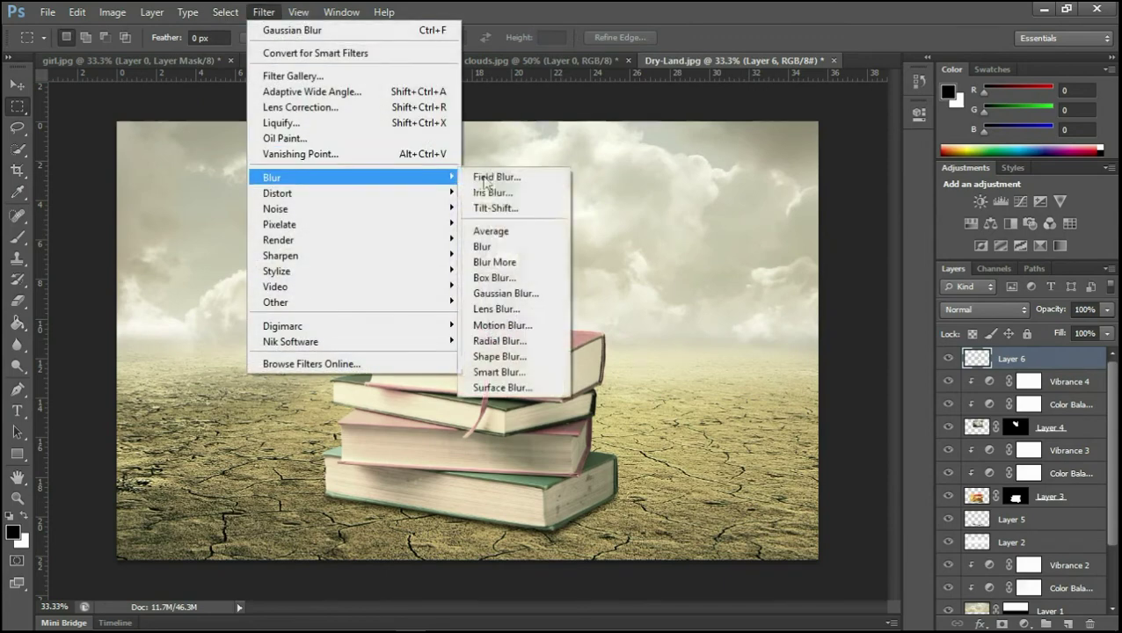
{"action": "left_click", "coordinate": [505, 293]}
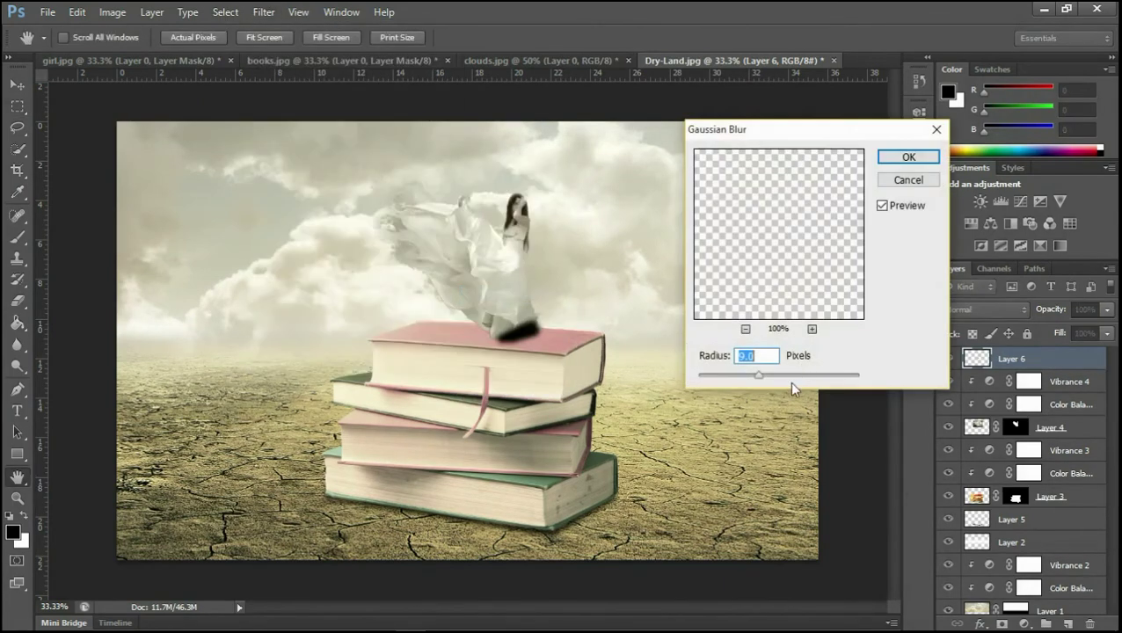
{"action": "left_click_drag", "start_coordinate": [775, 380], "coordinate": [772, 376]}
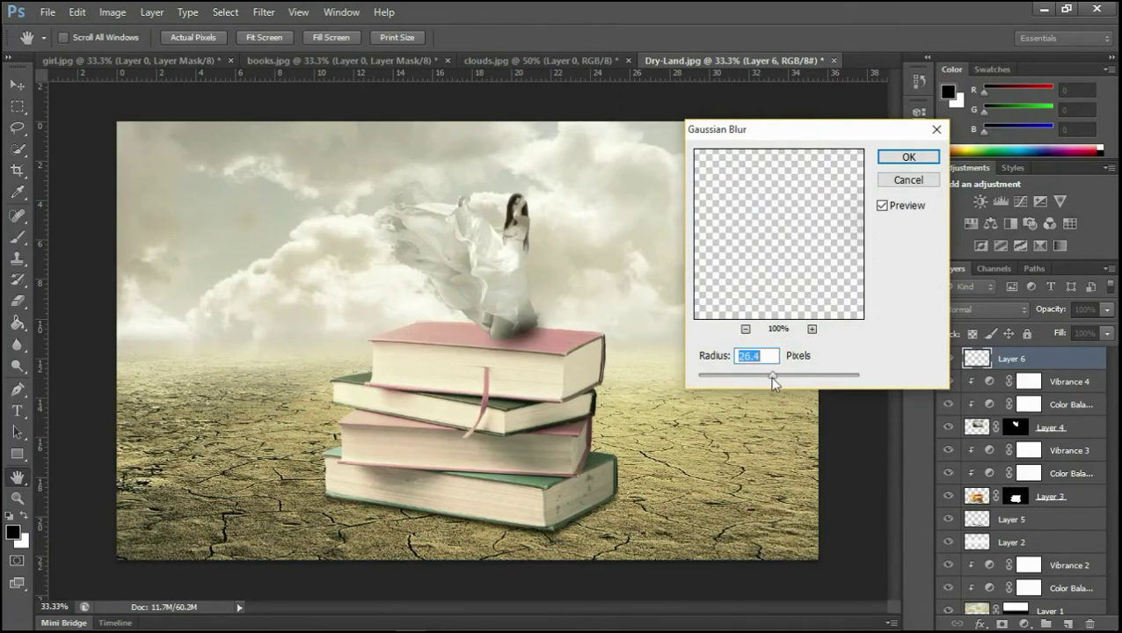
{"action": "left_click", "coordinate": [889, 160]}
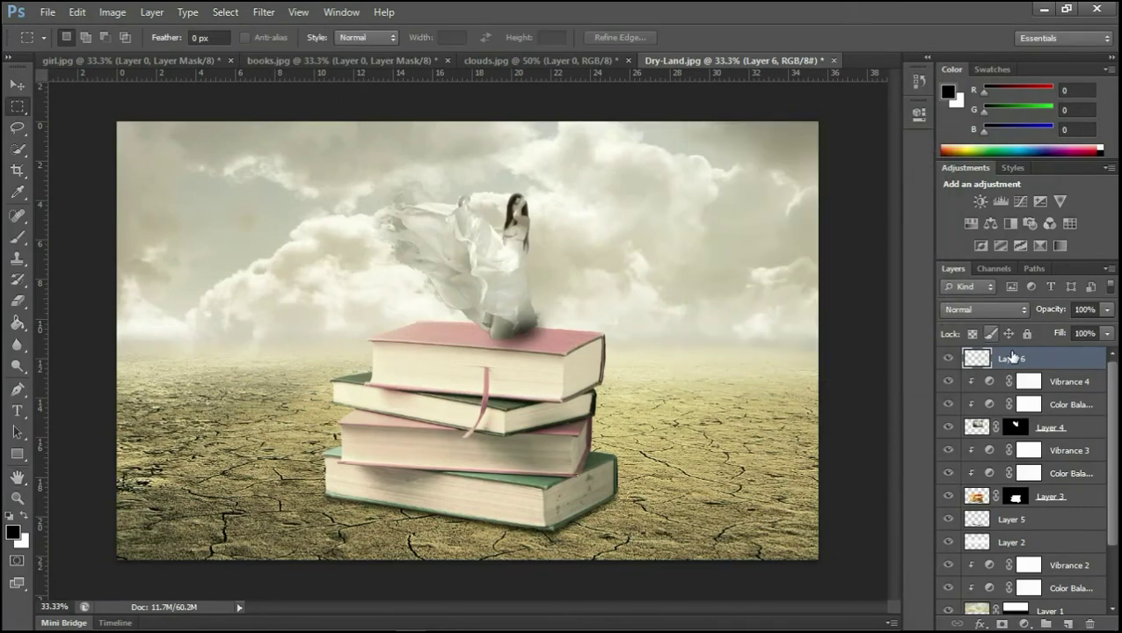
- Move Layer 6 below Layer 4, fade it to 54% opacity, and nudge it under the dress
{"action": "left_click_drag", "start_coordinate": [1030, 361], "coordinate": [1031, 426]}
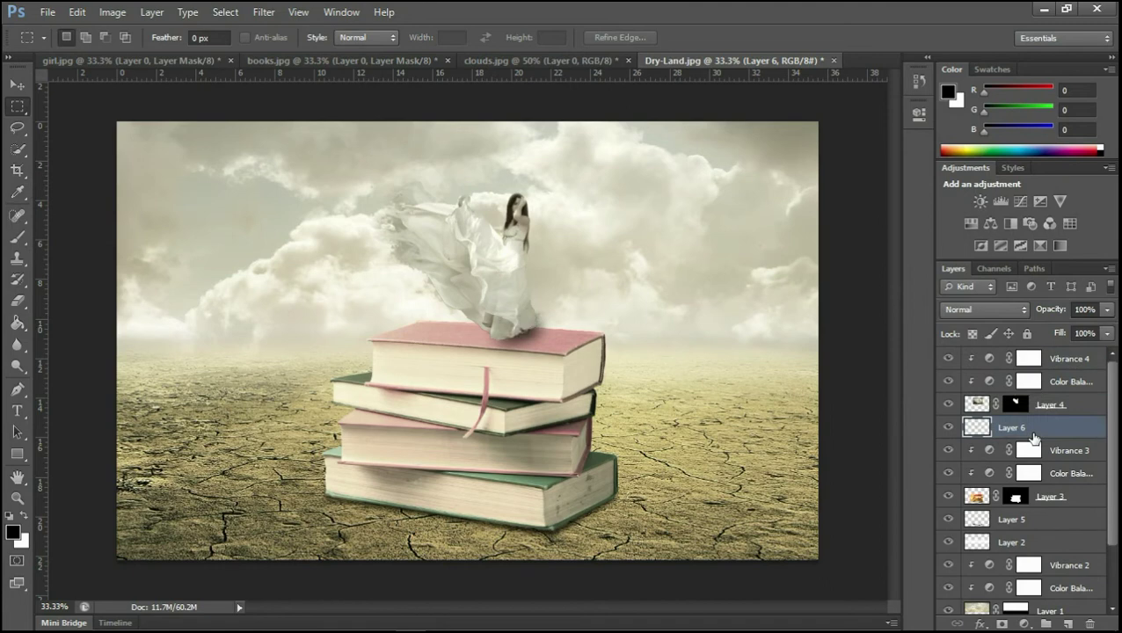
{"action": "left_click_drag", "start_coordinate": [1062, 313], "coordinate": [1043, 320]}
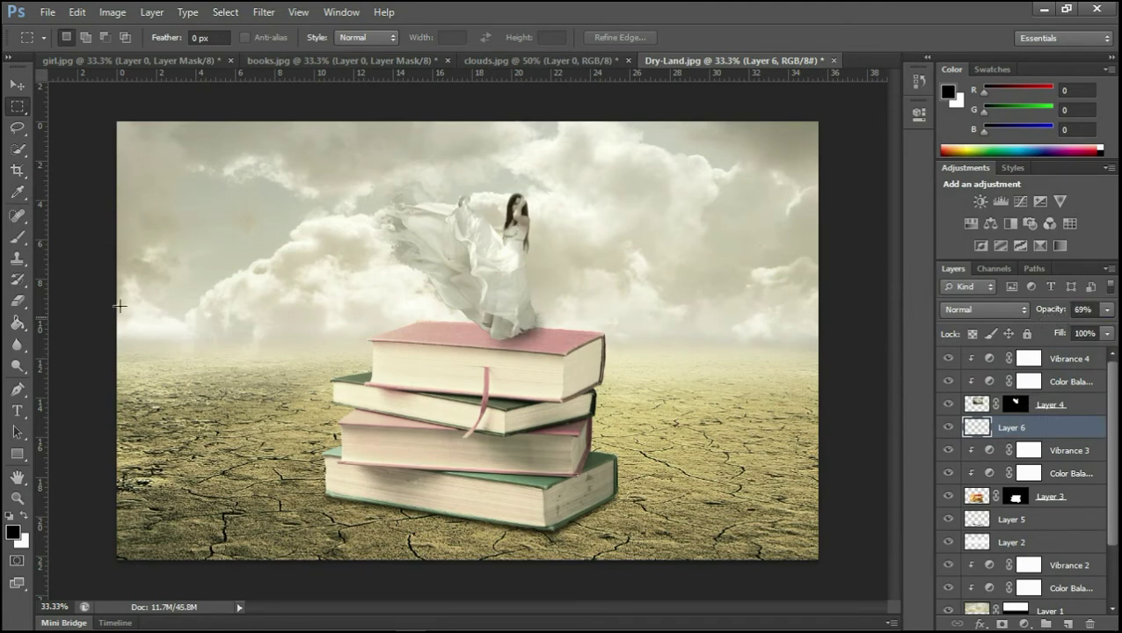
{"action": "left_click_drag", "start_coordinate": [1044, 320], "coordinate": [1046, 316]}
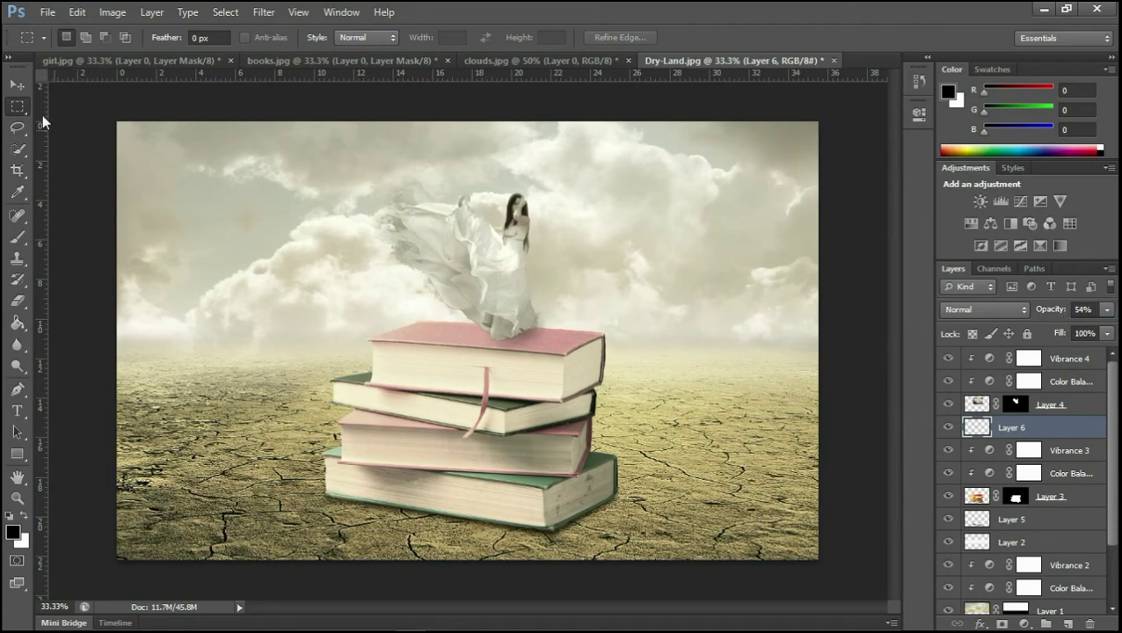
{"action": "left_click", "coordinate": [18, 85]}
{"action": "left_click_drag", "start_coordinate": [524, 352], "coordinate": [520, 337]}
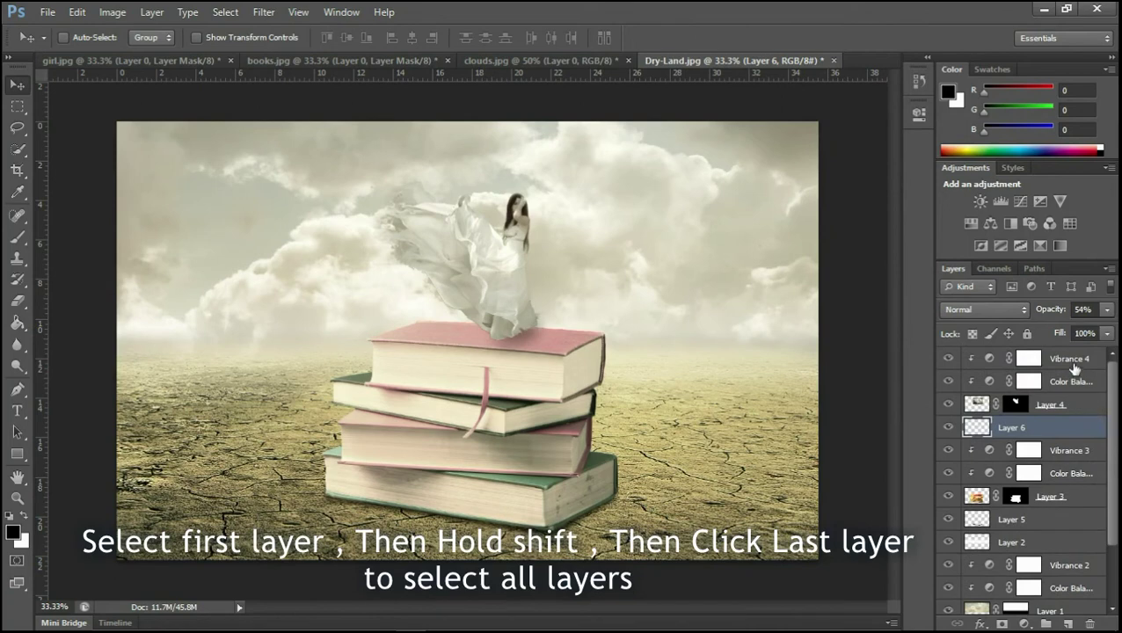
- Select all layers from Vibrance 4 down to Layer 0 and merge them into one
{"action": "left_click", "coordinate": [1074, 368]}
{"action": "left_click_drag", "start_coordinate": [1110, 439], "coordinate": [1112, 545]}
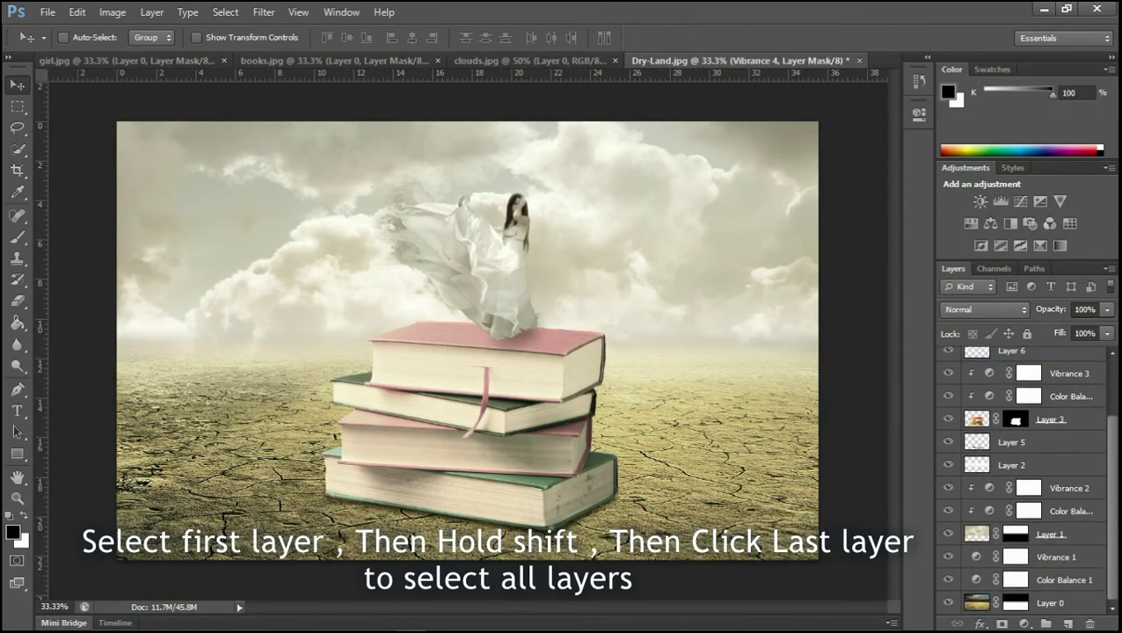
{"action": "left_click", "coordinate": [1072, 603], "text": "shift"}
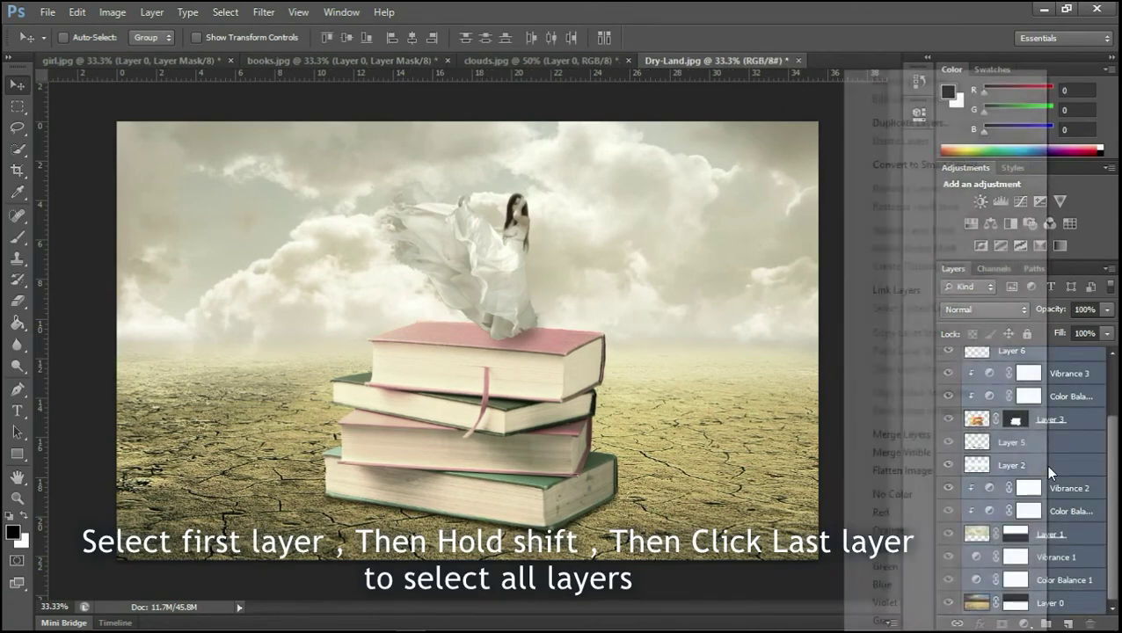
{"action": "right_click", "coordinate": [1045, 464]}
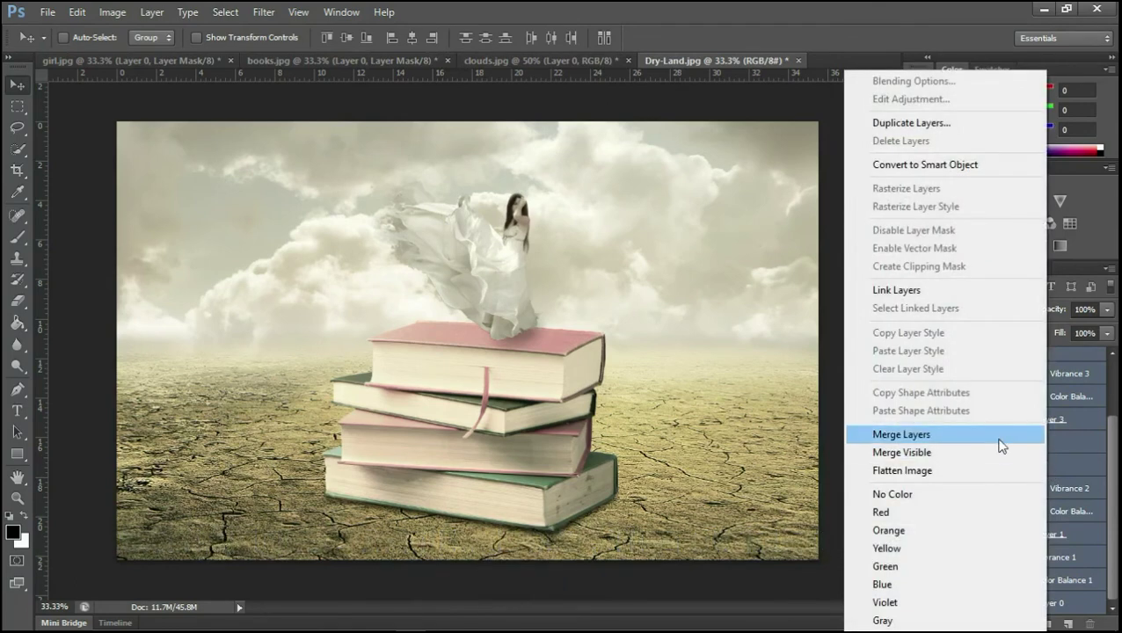
{"action": "left_click", "coordinate": [996, 452]}
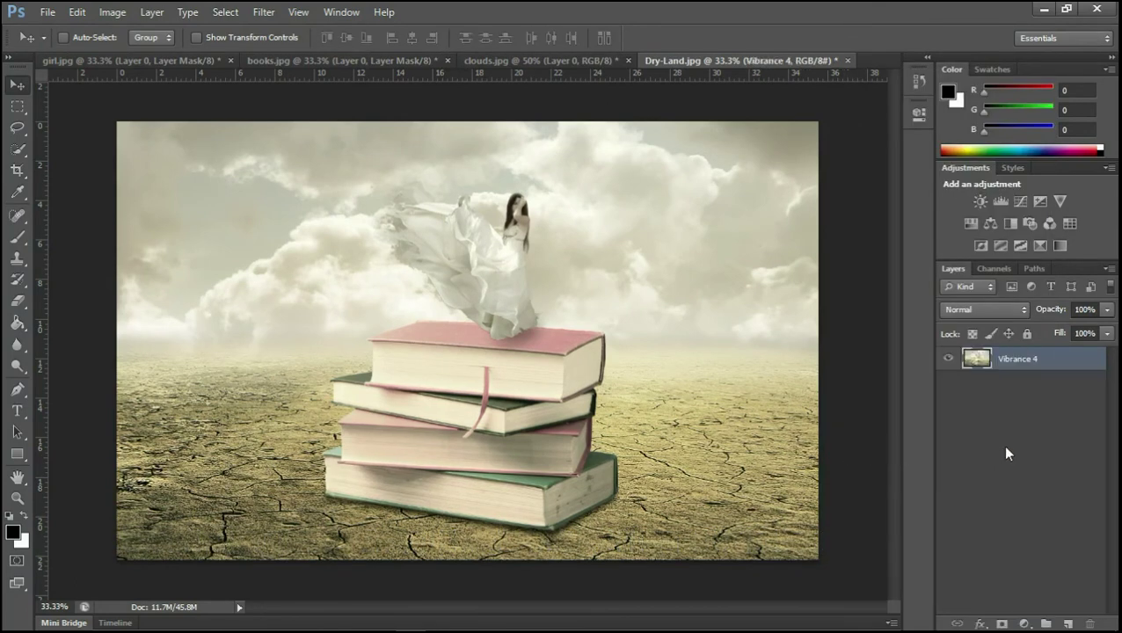
{"action": "left_click", "coordinate": [263, 12]}
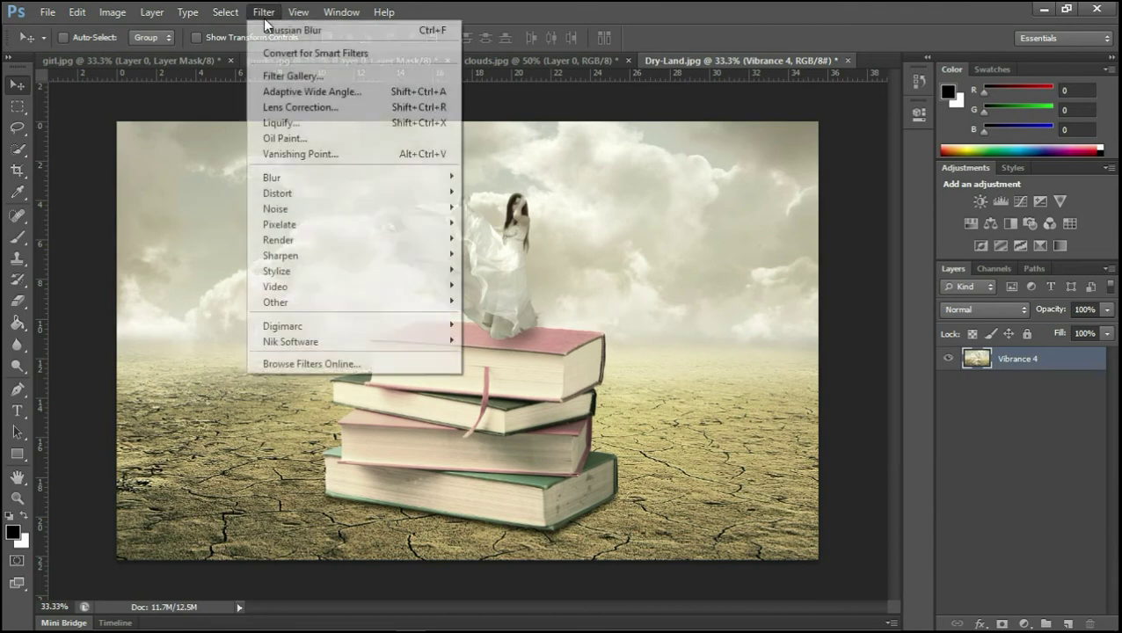
{"action": "mouse_move", "coordinate": [291, 341]}
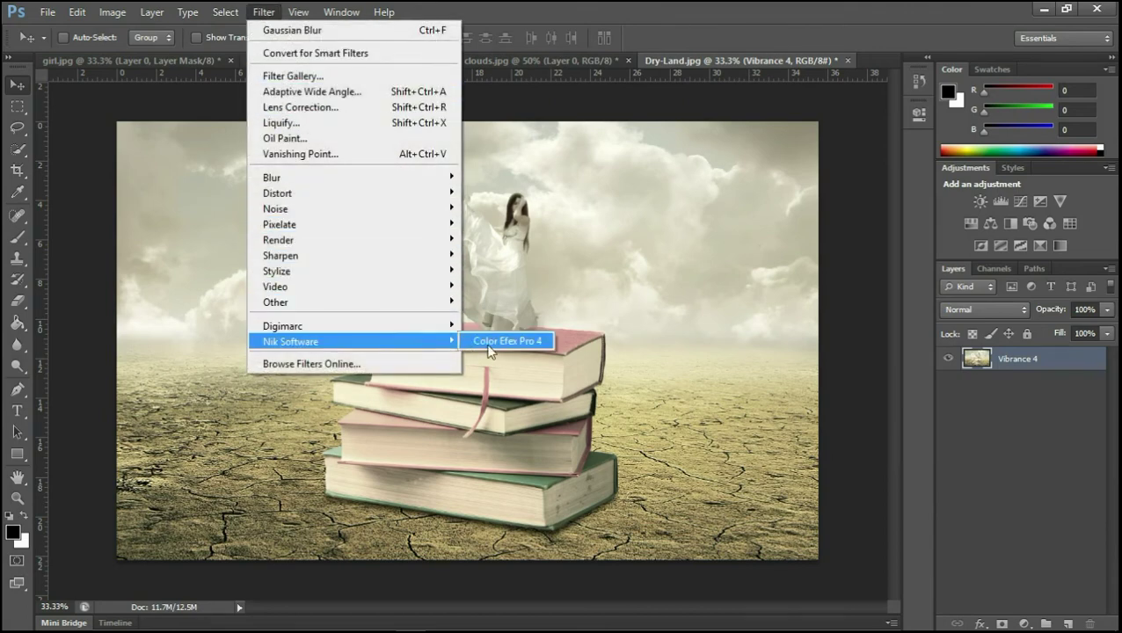
- Launch Color Efex Pro 4 and preview Colorize, Contrast Color Range, Contrast Only, Cross Balance and Cross Processing
{"action": "left_click", "coordinate": [520, 340]}
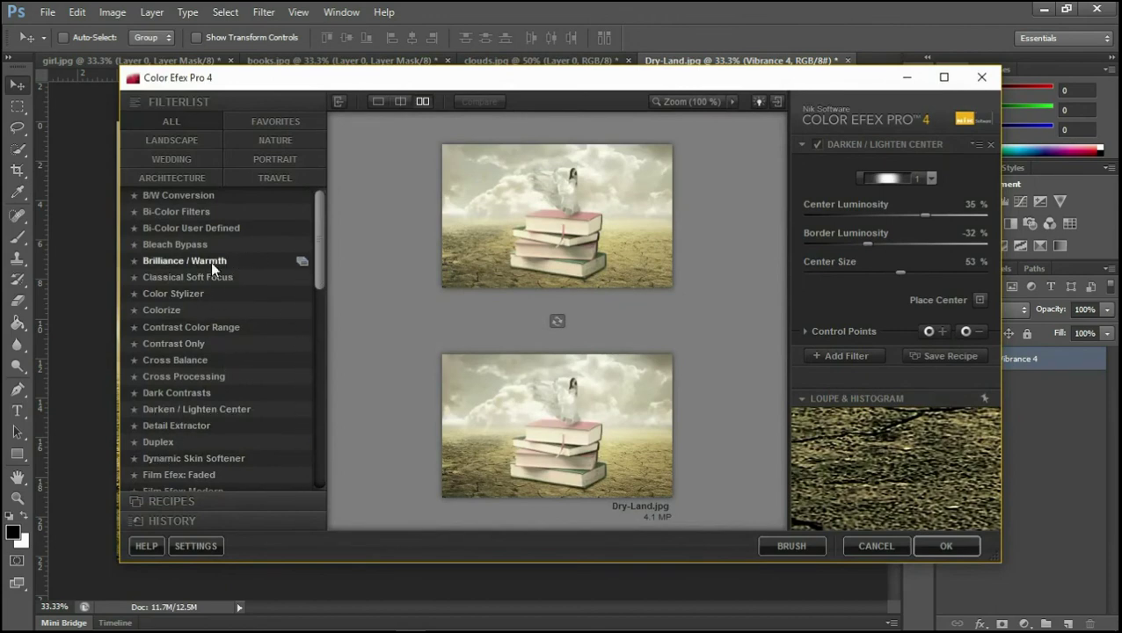
{"action": "left_click", "coordinate": [185, 313]}
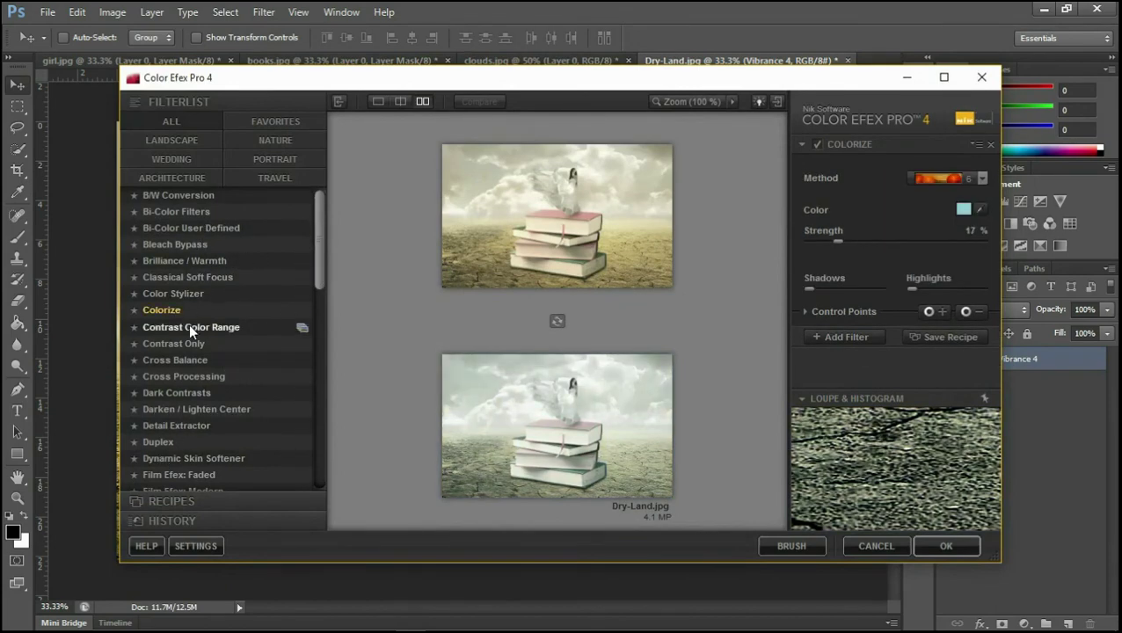
{"action": "left_click", "coordinate": [189, 326]}
{"action": "left_click", "coordinate": [195, 344]}
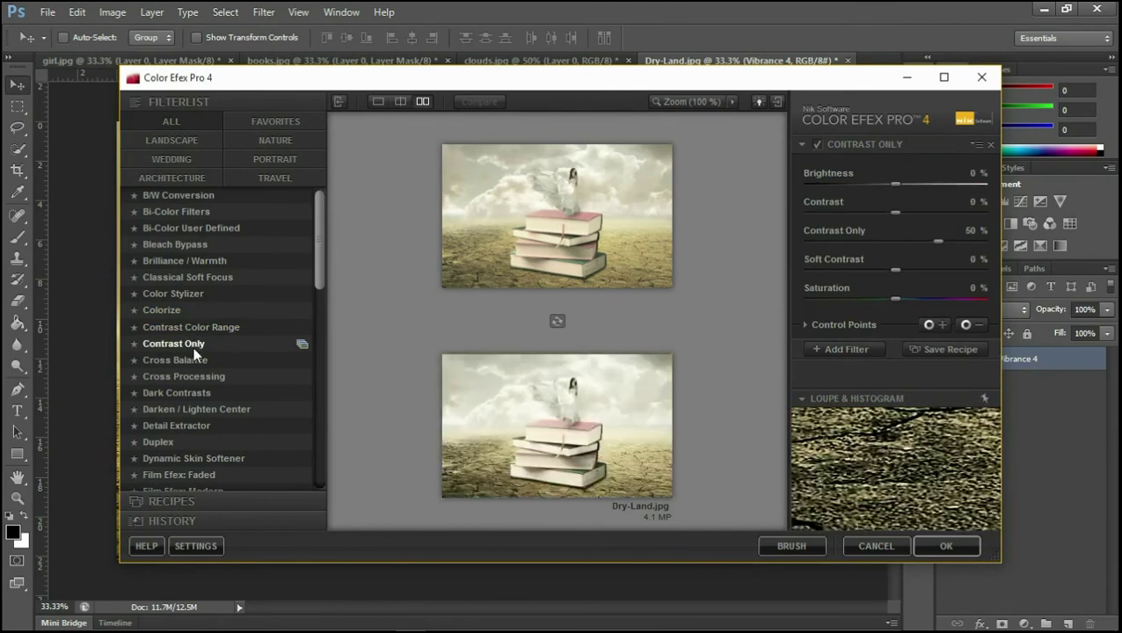
{"action": "left_click", "coordinate": [197, 360]}
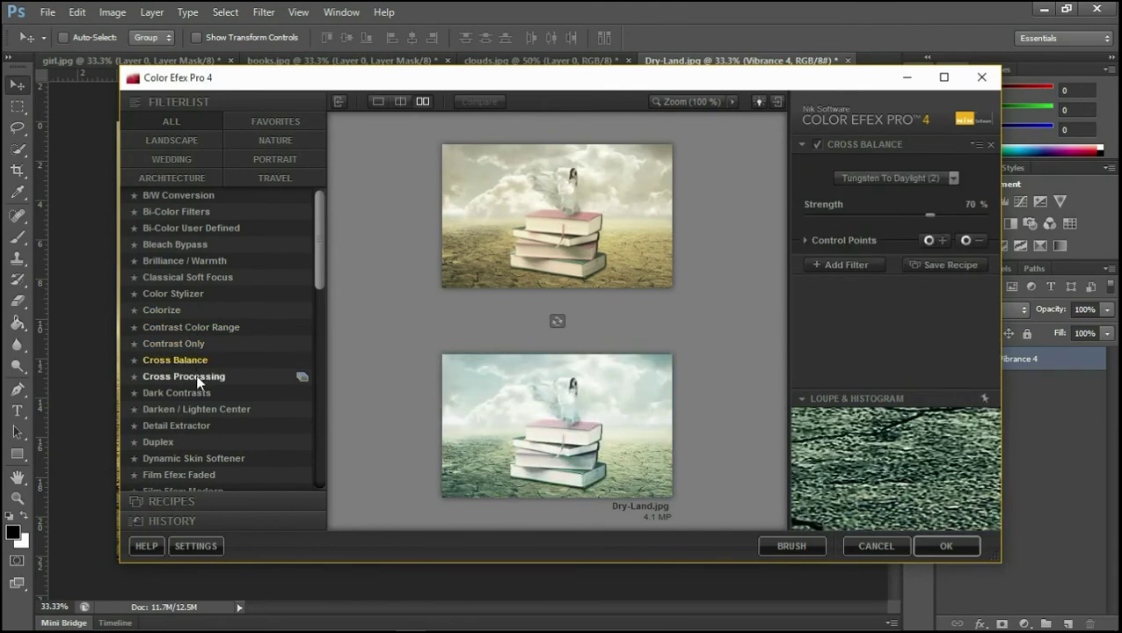
{"action": "left_click", "coordinate": [197, 376]}
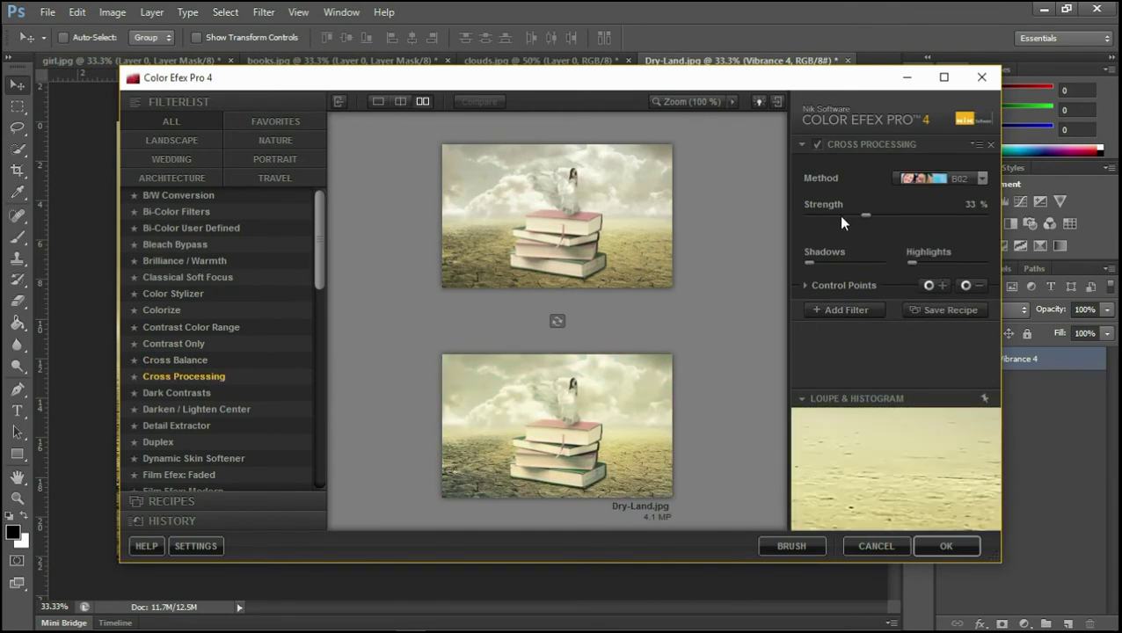
- Raise Cross Processing strength and compare it against Contrast Only, Cross Balance and Colorize
{"action": "left_click_drag", "start_coordinate": [867, 216], "coordinate": [885, 216]}
{"action": "left_click", "coordinate": [205, 343]}
{"action": "left_click", "coordinate": [208, 359]}
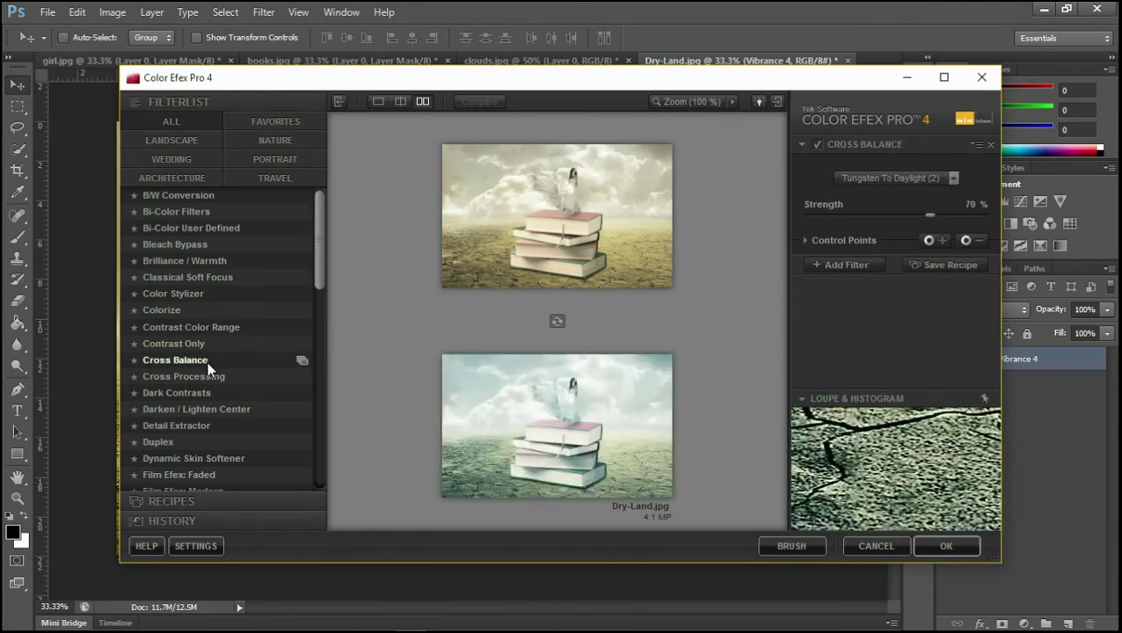
{"action": "left_click", "coordinate": [204, 375]}
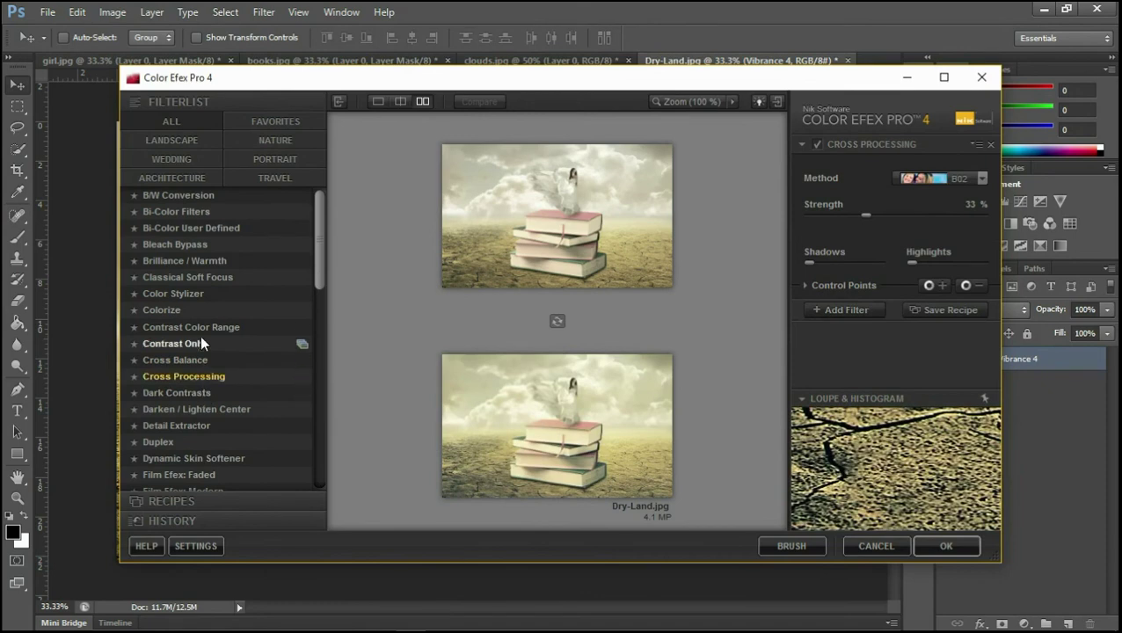
{"action": "left_click", "coordinate": [203, 310]}
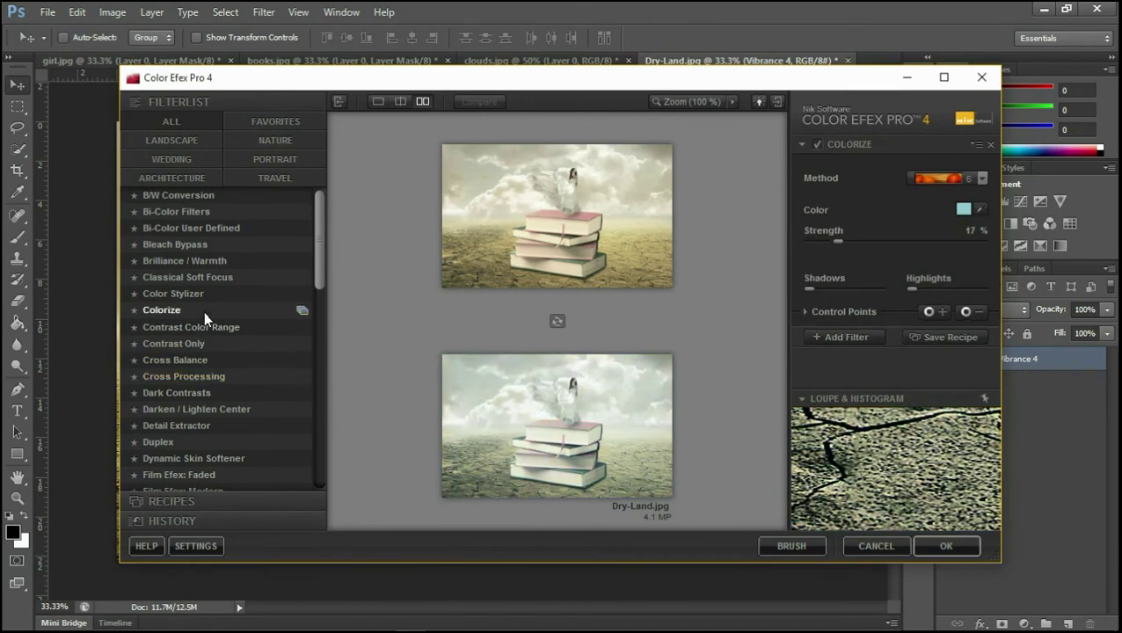
{"action": "left_click", "coordinate": [202, 373]}
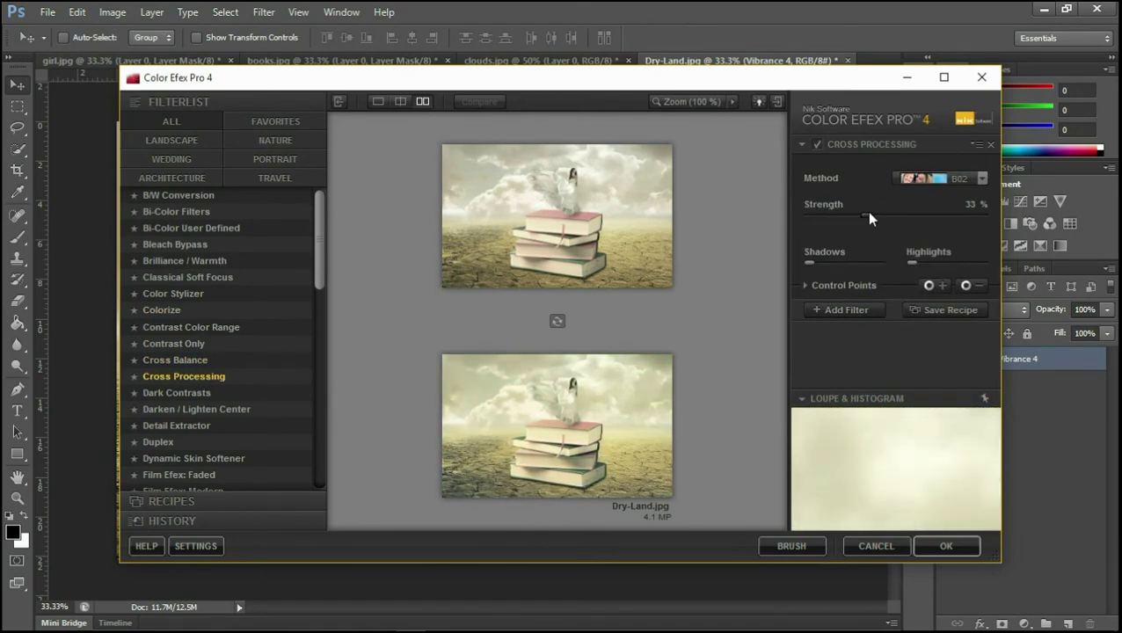
- Set Cross Processing B02 to 37% strength and 56% opacity, then apply it
{"action": "left_click_drag", "start_coordinate": [869, 213], "coordinate": [860, 213]}
{"action": "left_click", "coordinate": [831, 287]}
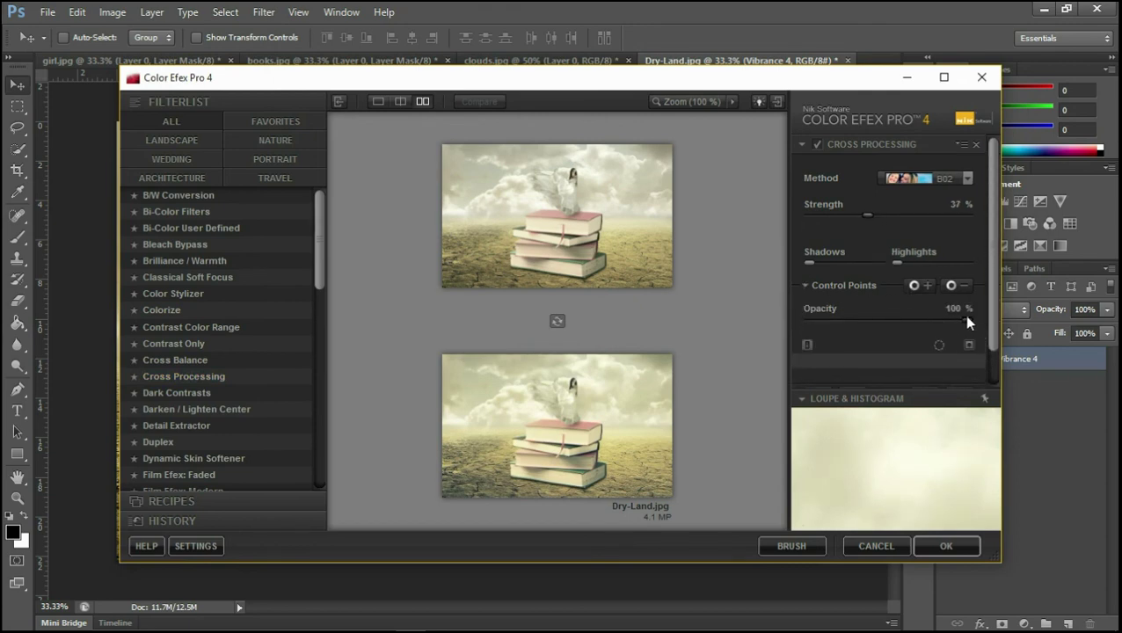
{"action": "left_click_drag", "start_coordinate": [880, 331], "coordinate": [898, 333]}
{"action": "left_click", "coordinate": [946, 545]}
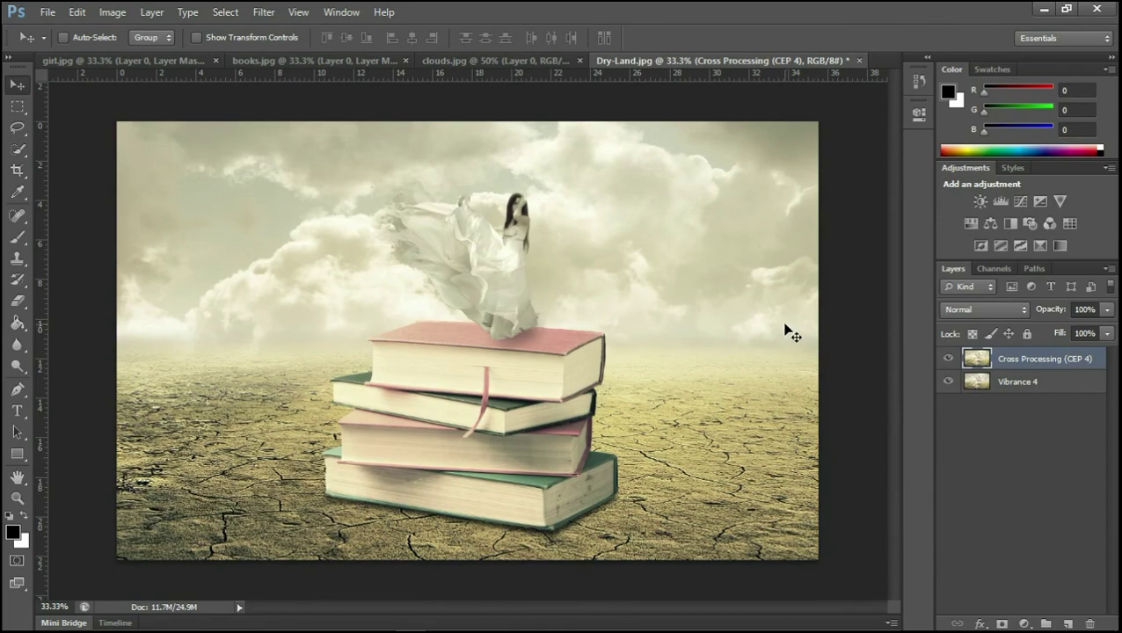
{"action": "key", "text": "ctrl+plus"}
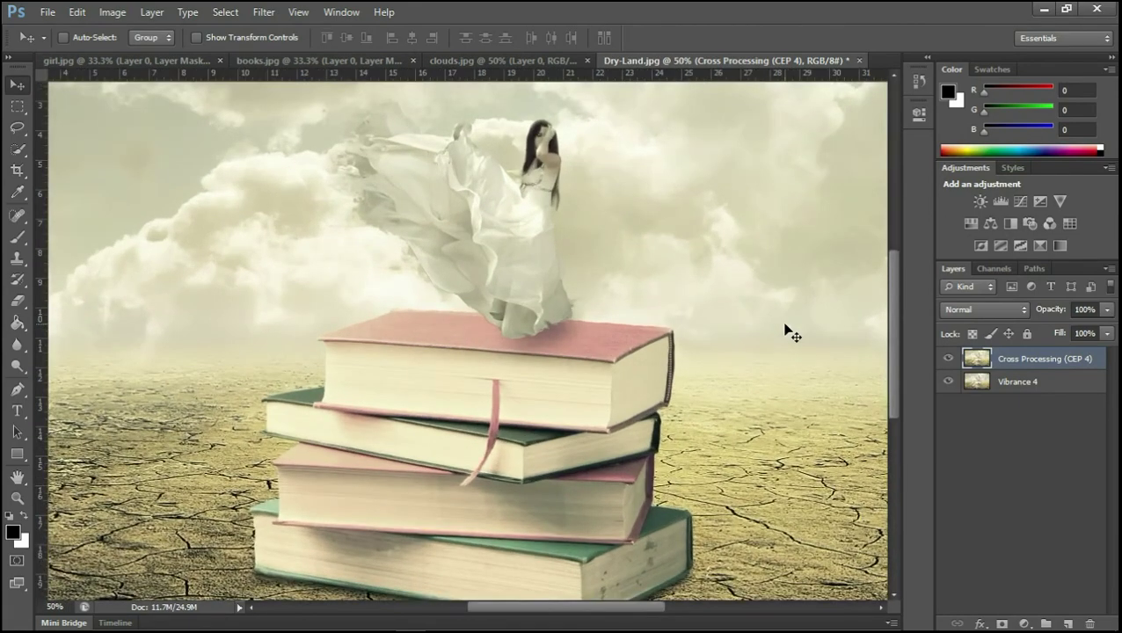
{"action": "key", "text": "ctrl+minus"}
{"action": "key", "text": "ctrl+minus"}
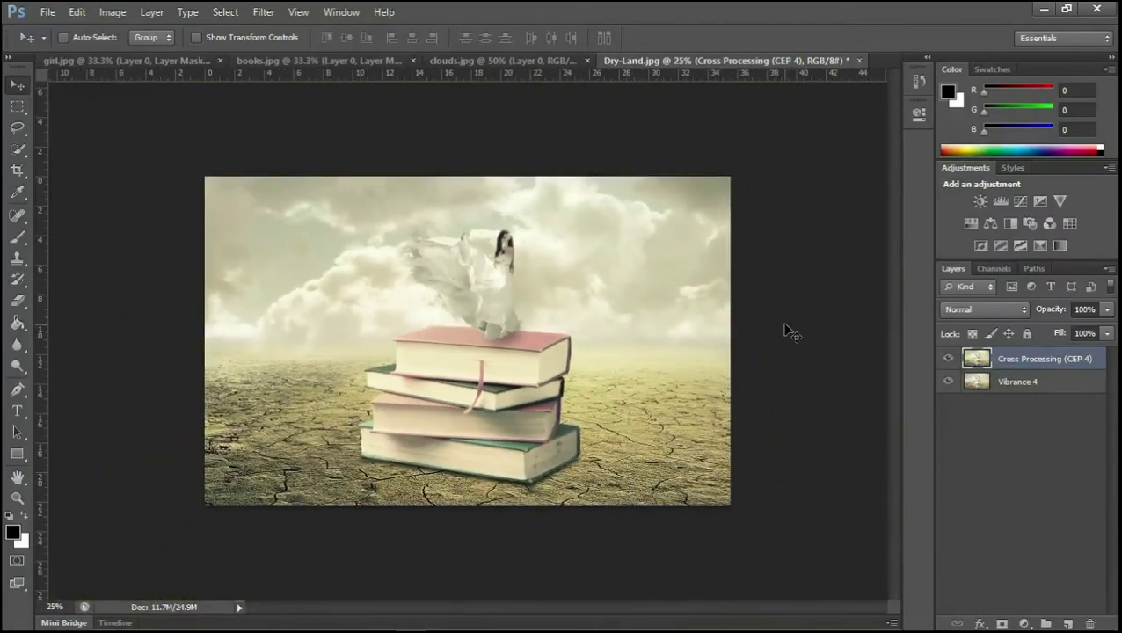